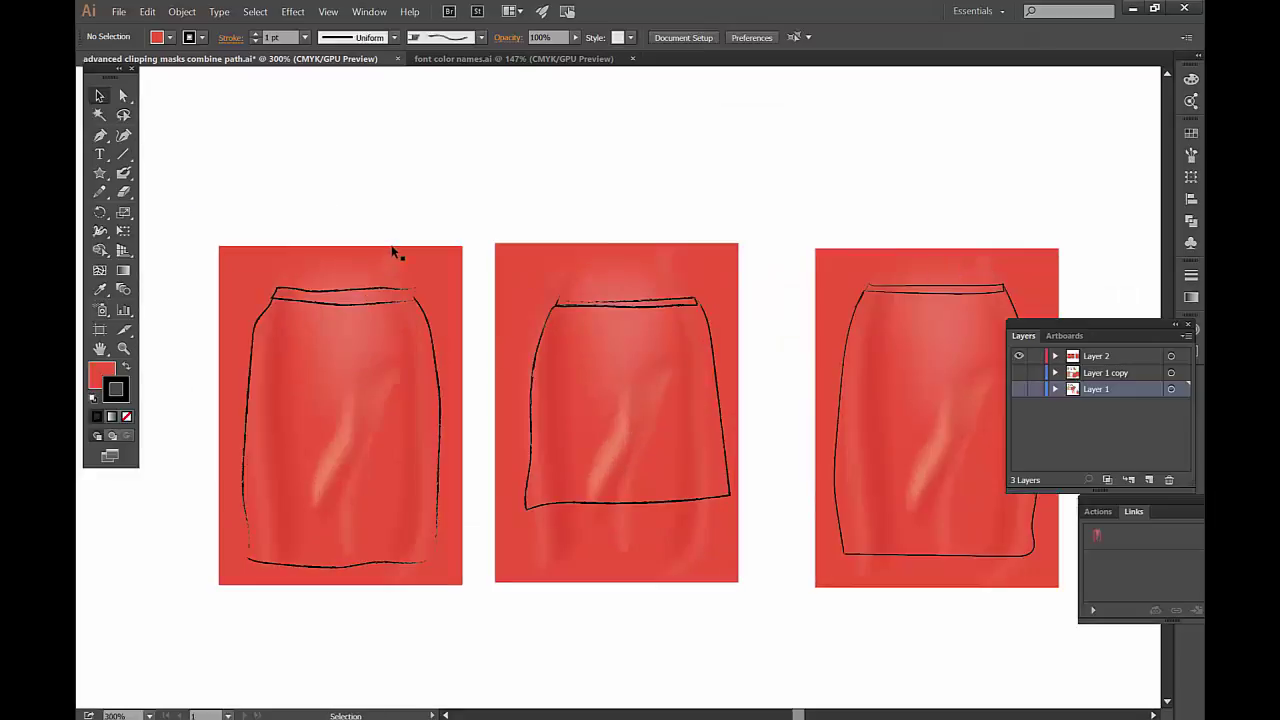
Move the red texture off the first skirt outline and inspect the separate waistband, side and hem paths.
drag(396, 258, 130, 328)
click(257, 323)
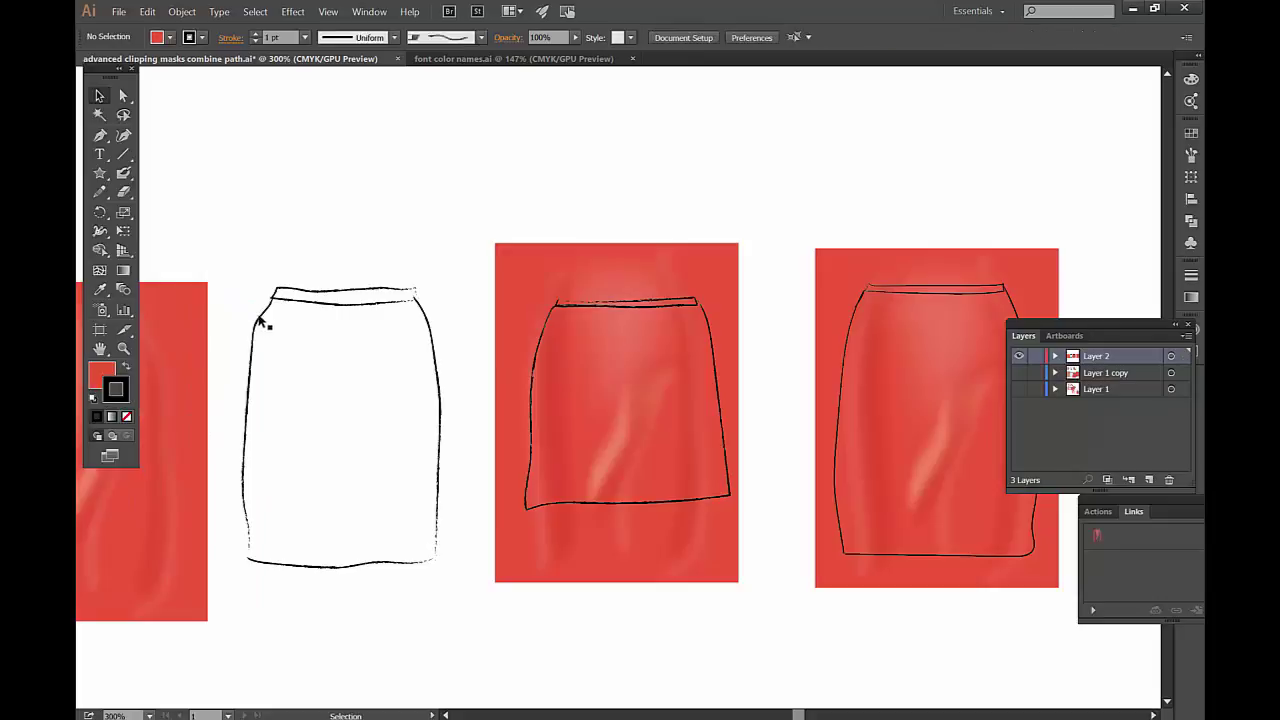
click(432, 337)
click(383, 297)
click(374, 290)
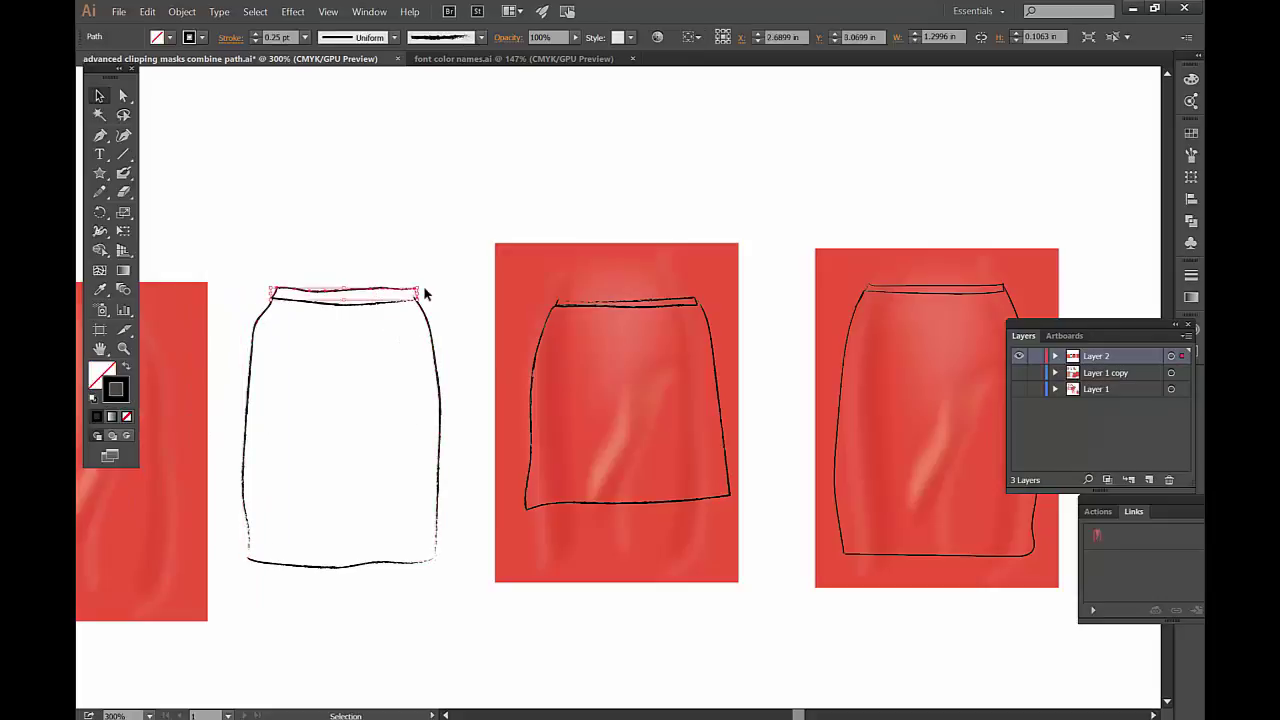
click(425, 293)
click(426, 318)
click(369, 573)
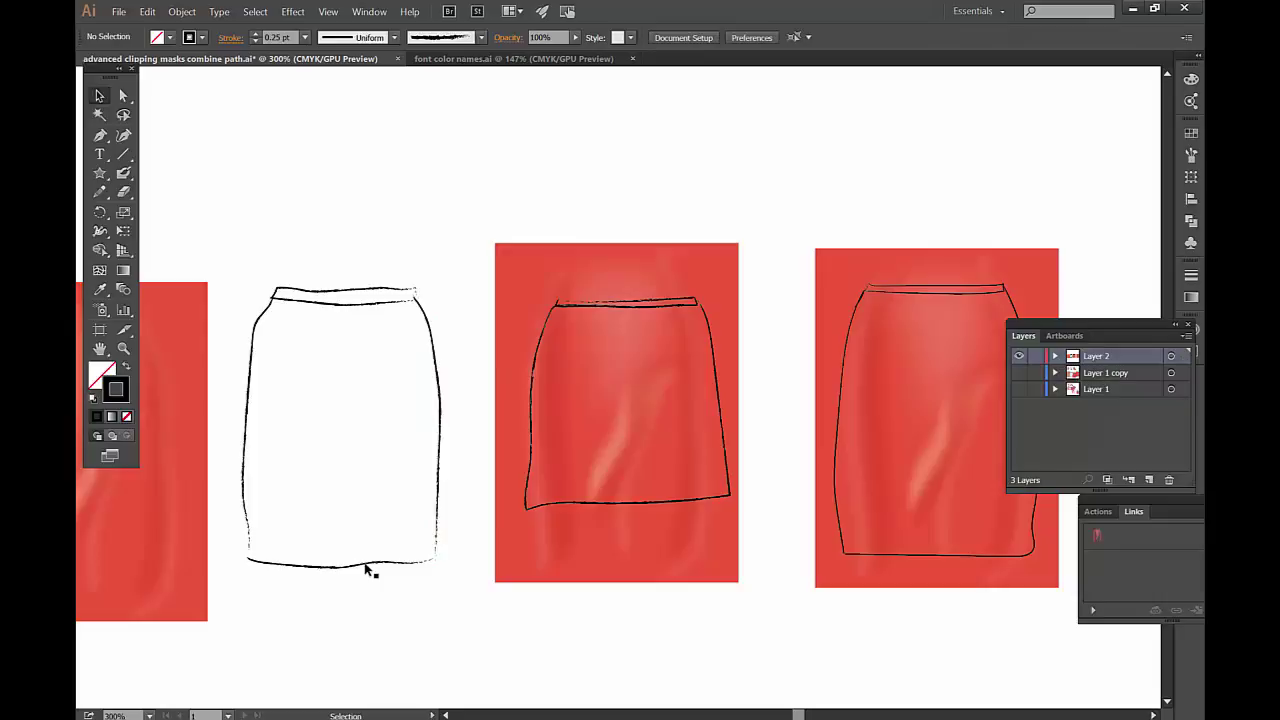
click(366, 566)
click(378, 527)
Reposition the red texture clear of the first skirt outline and check the artwork of the other two skirts.
drag(202, 312, 366, 211)
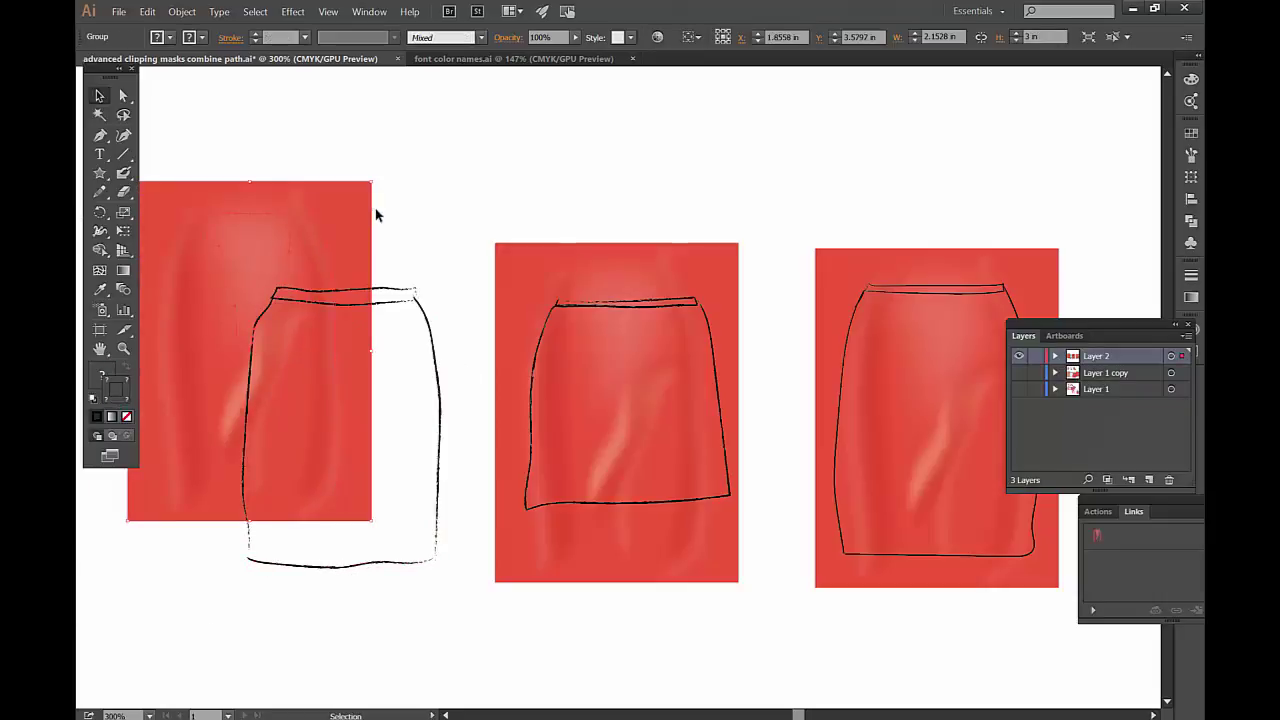
drag(308, 250, 232, 292)
click(440, 250)
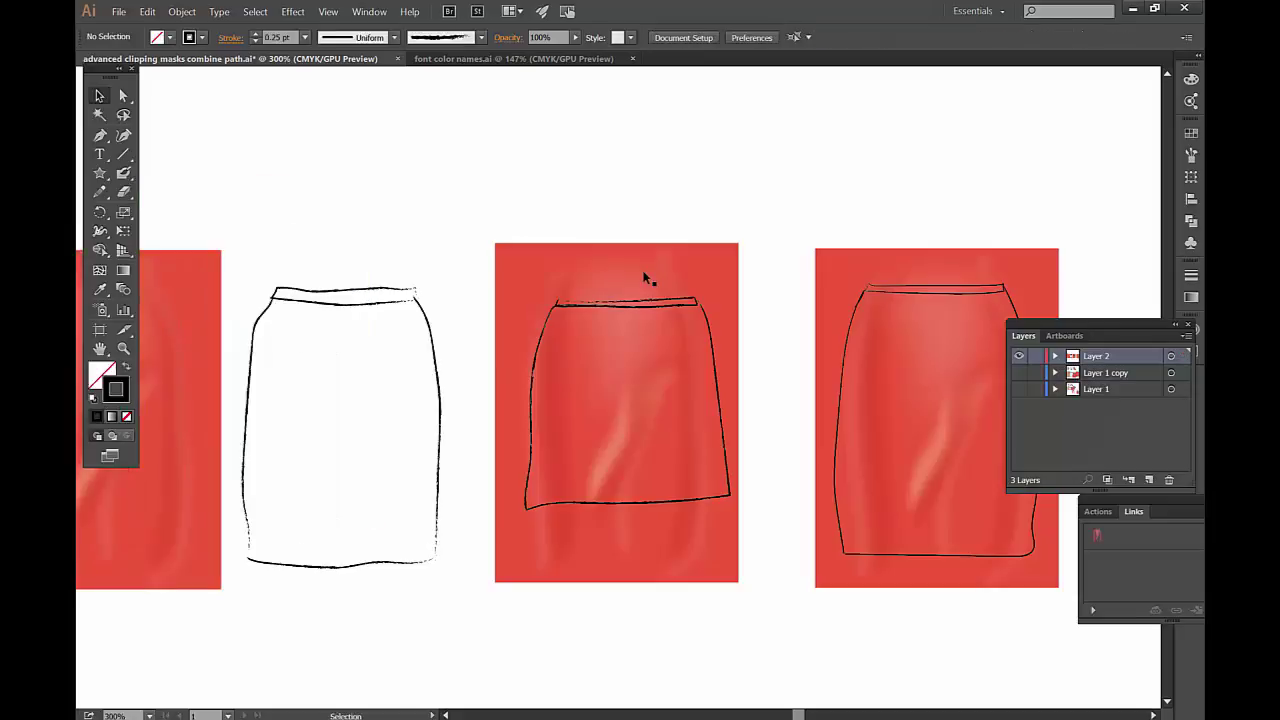
click(662, 318)
click(850, 320)
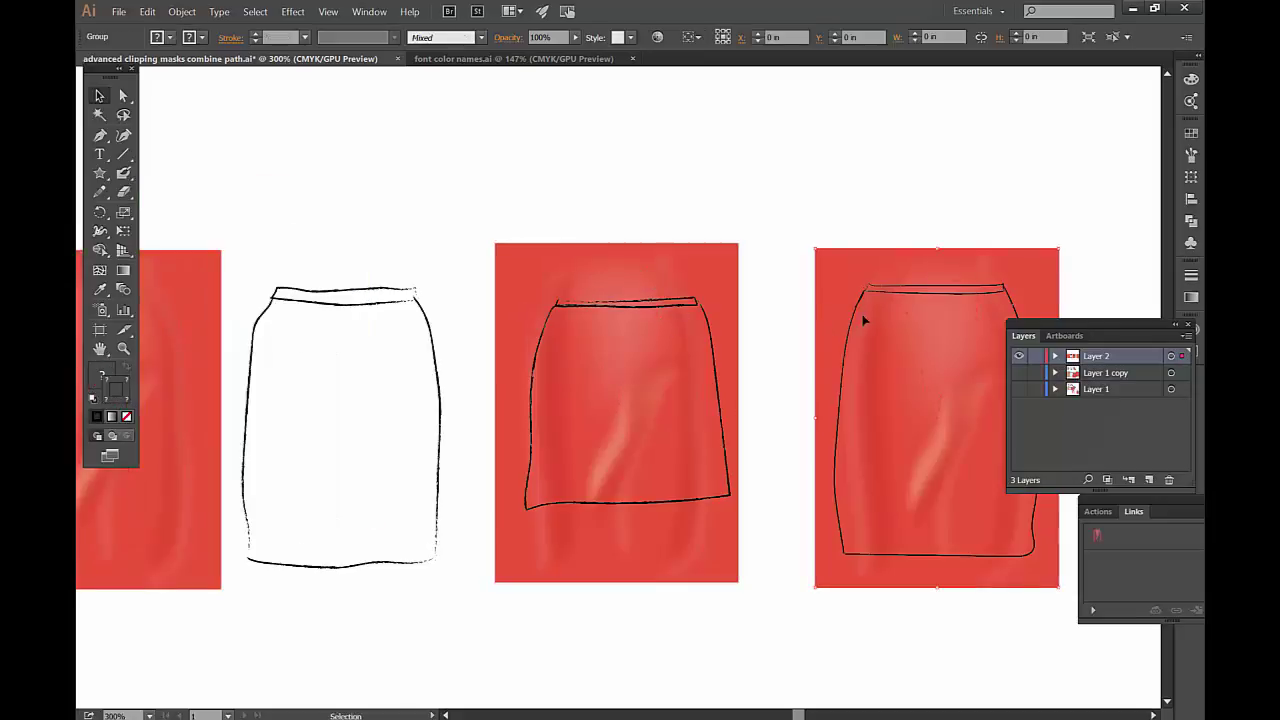
click(866, 234)
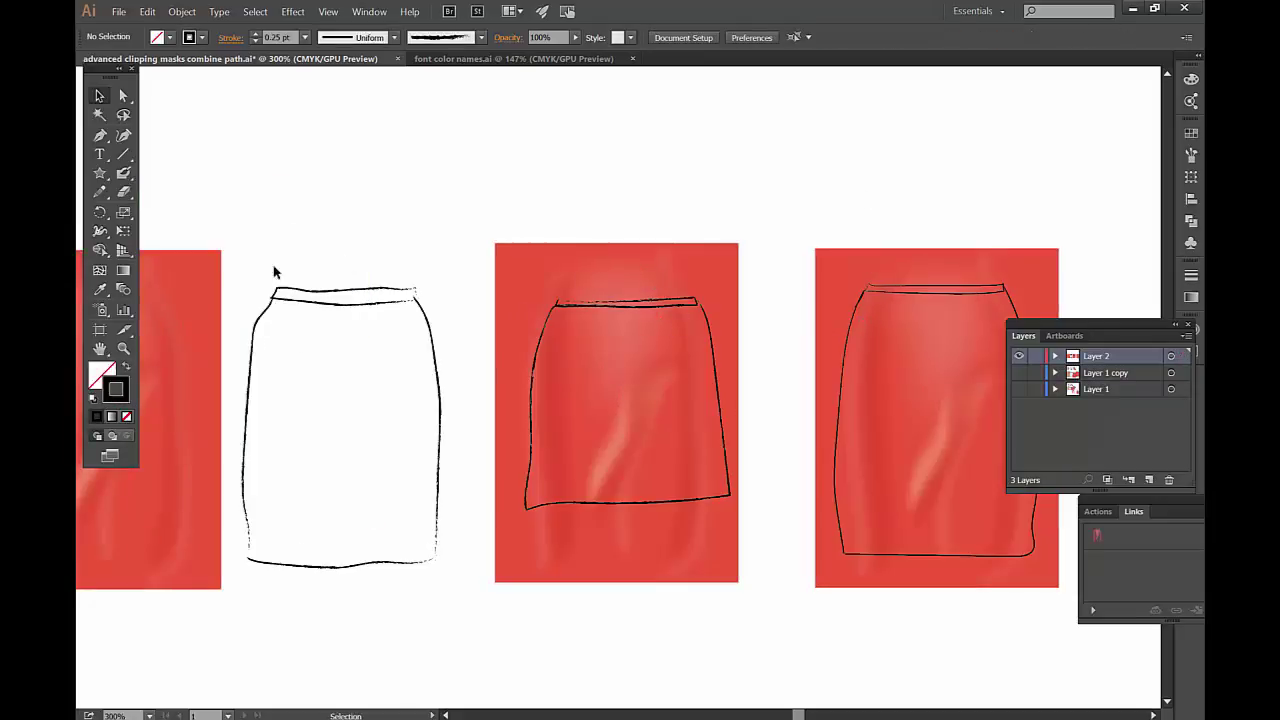
Group all outline paths of the first skirt and move the red texture back behind them.
drag(270, 280, 432, 603)
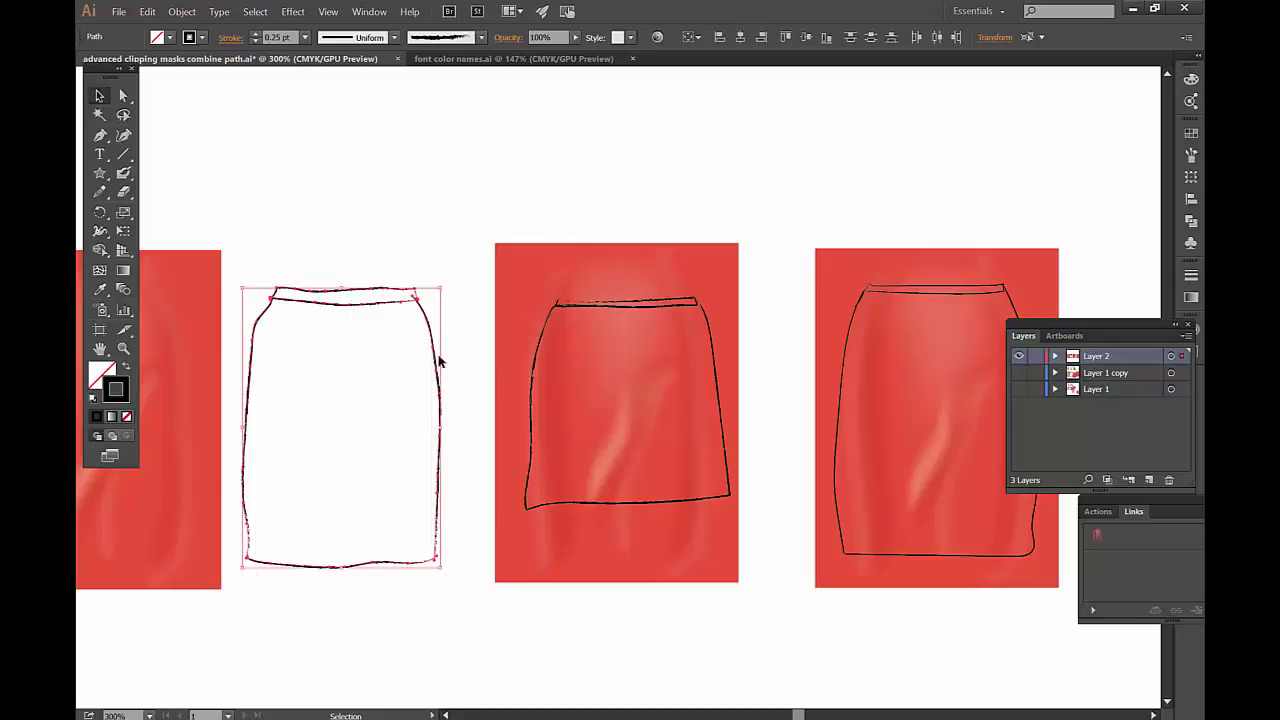
click(181, 11)
click(300, 63)
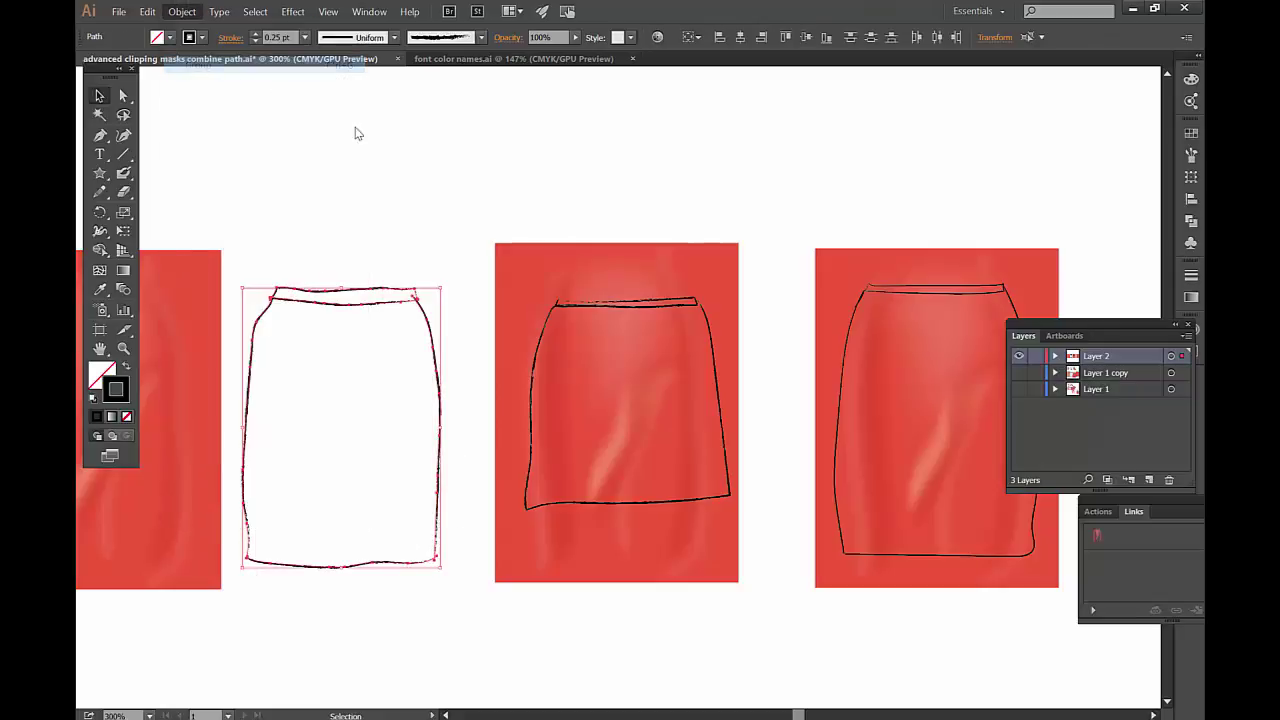
drag(212, 298, 436, 290)
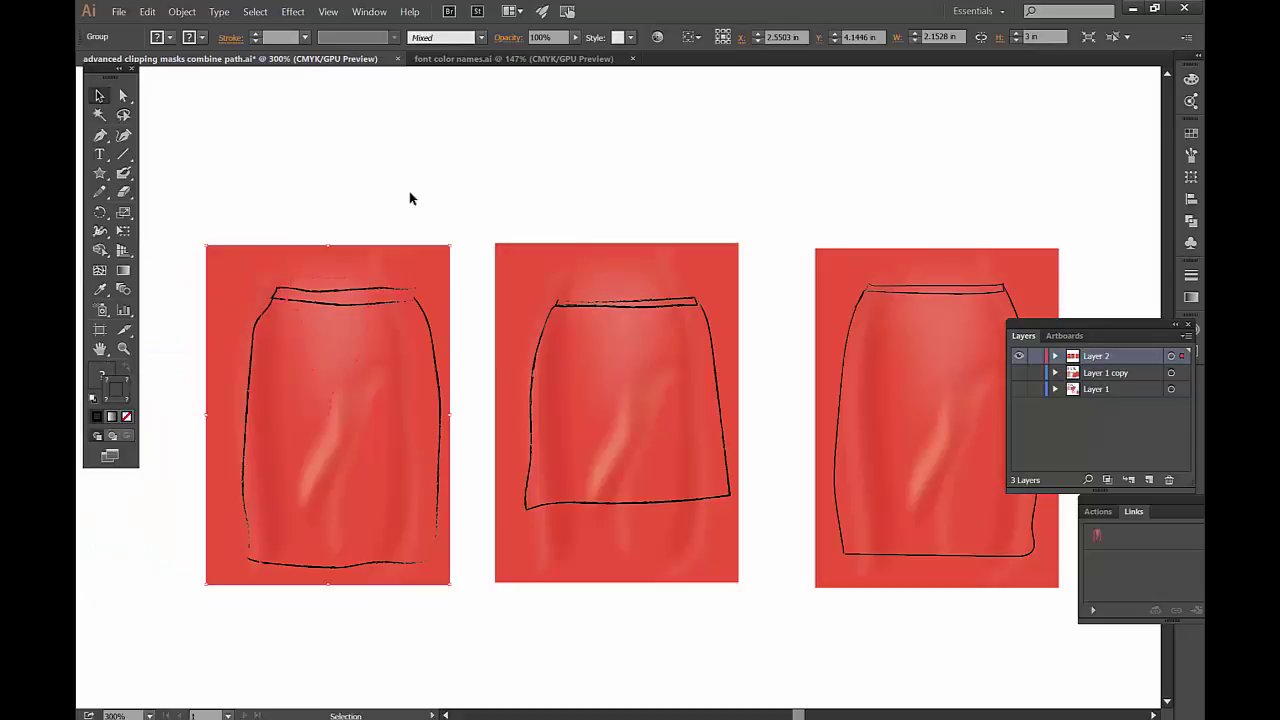
click(410, 198)
Try to clip the red texture with the grouped skirt outline, inspect the clipping group, and undo the clipping mask.
drag(180, 222, 428, 619)
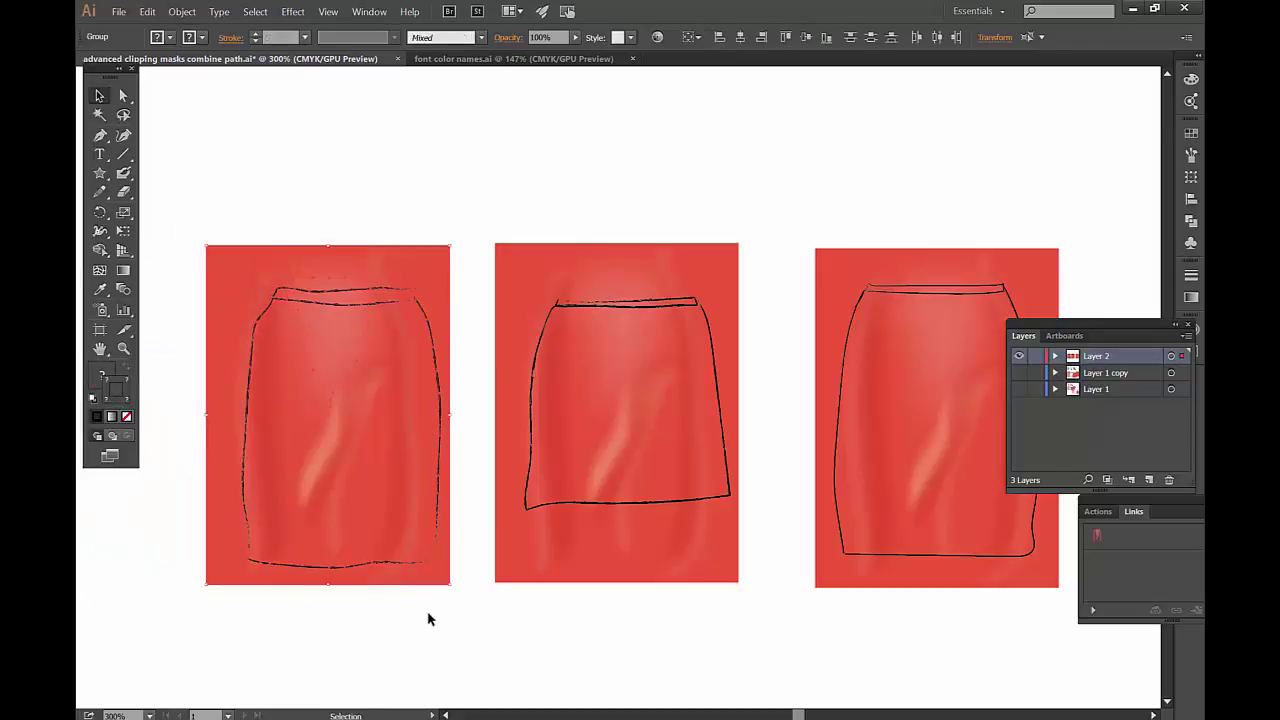
key(ctrl+7)
click(428, 616)
click(123, 95)
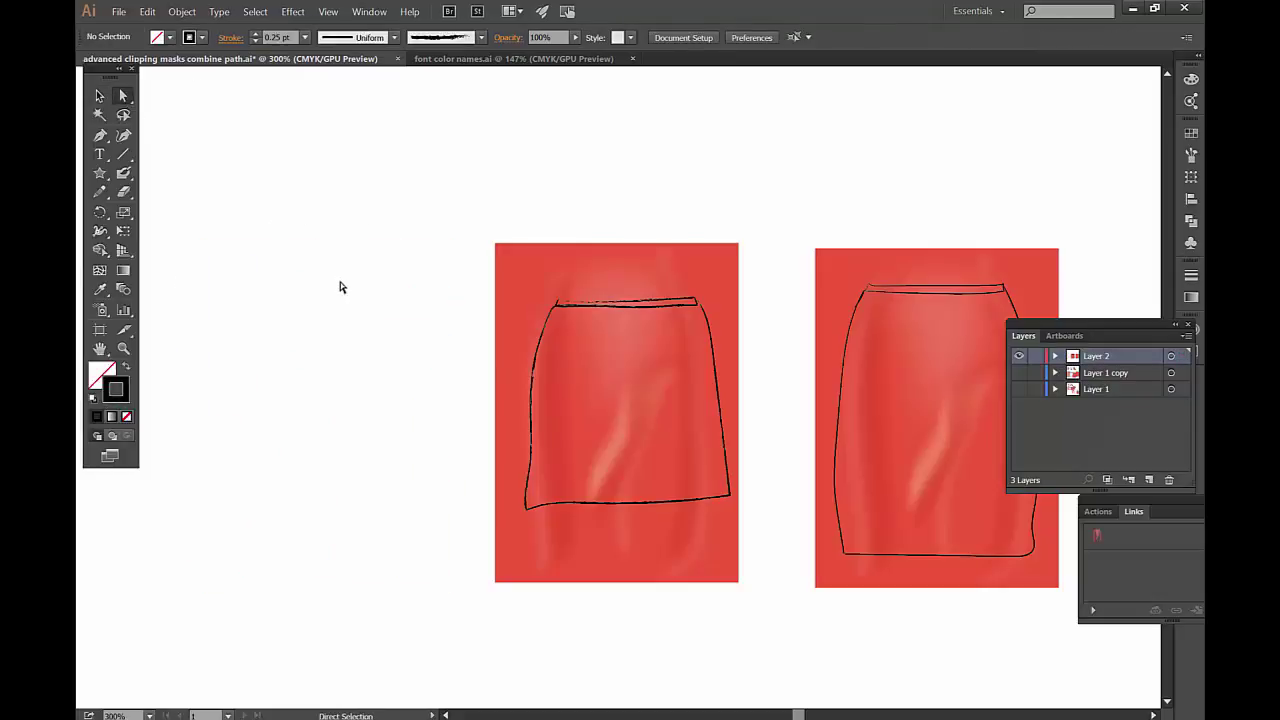
click(278, 292)
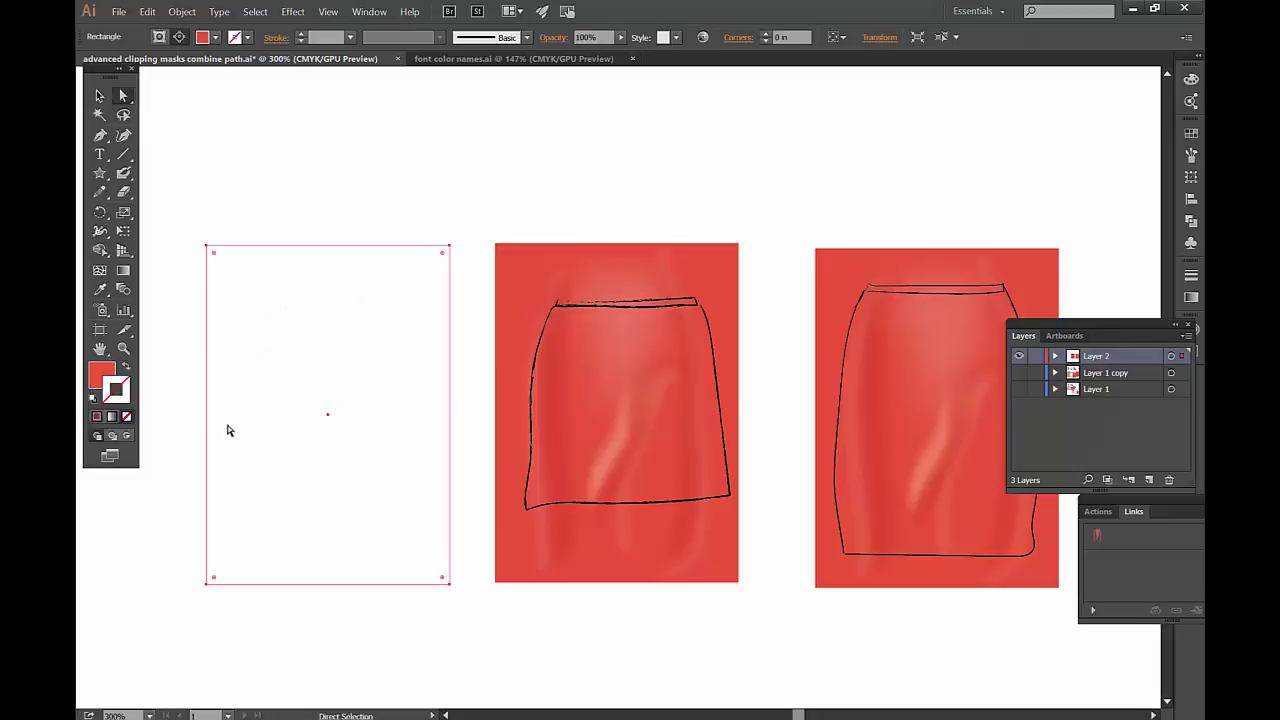
click(367, 624)
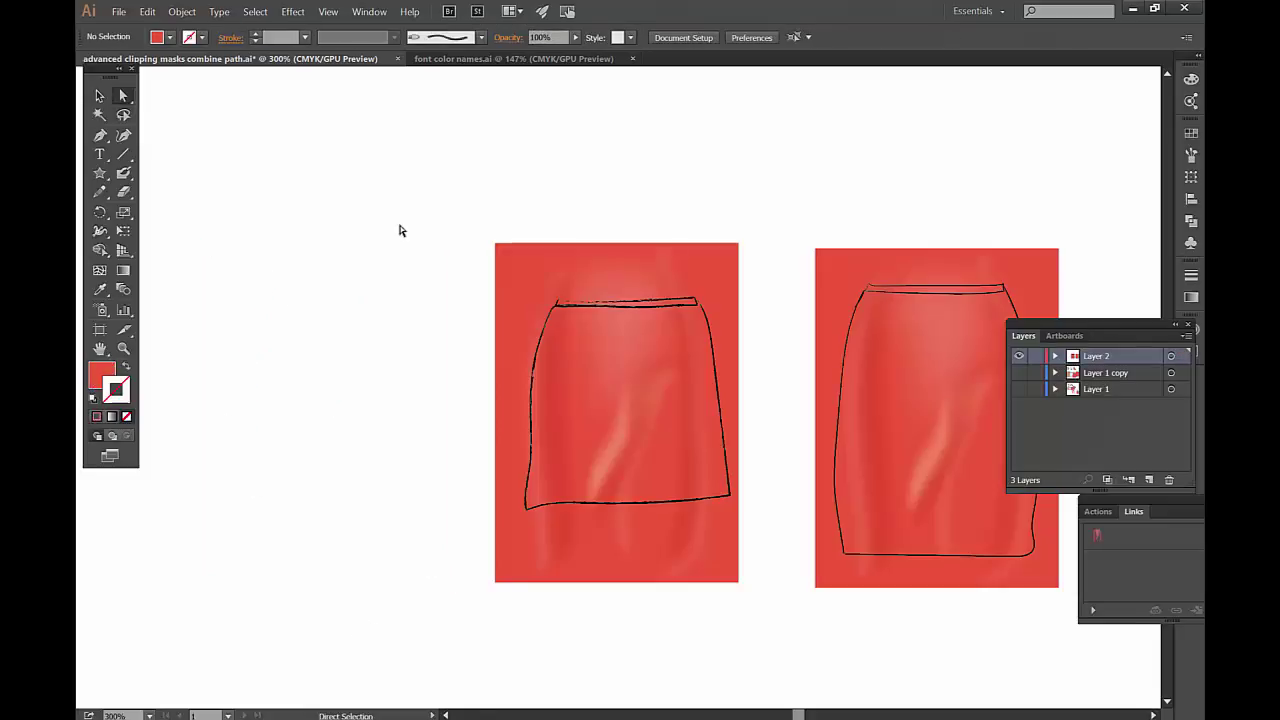
key(ctrl+z)
key(v)
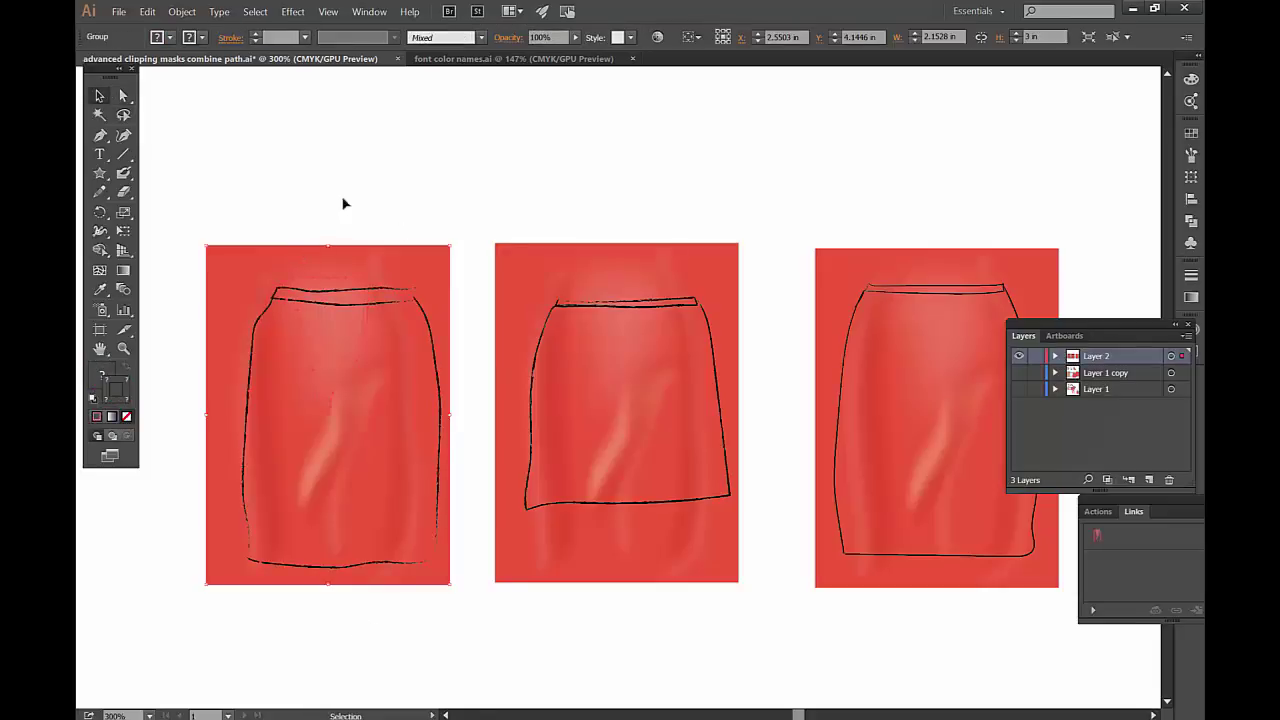
Rasterize the first skirt's red texture as a transparent 300 ppi CMYK image and place it back behind the outline.
drag(307, 259, 349, 189)
click(219, 11)
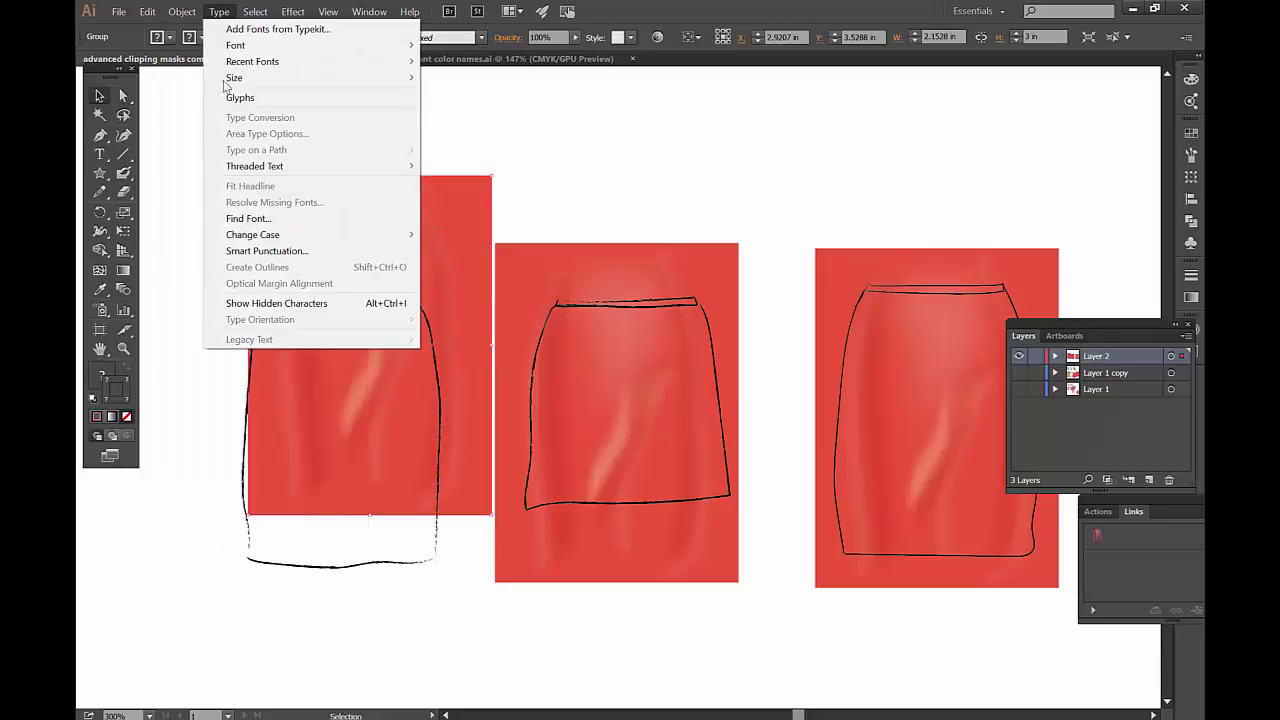
mouse_move(182, 11)
click(262, 199)
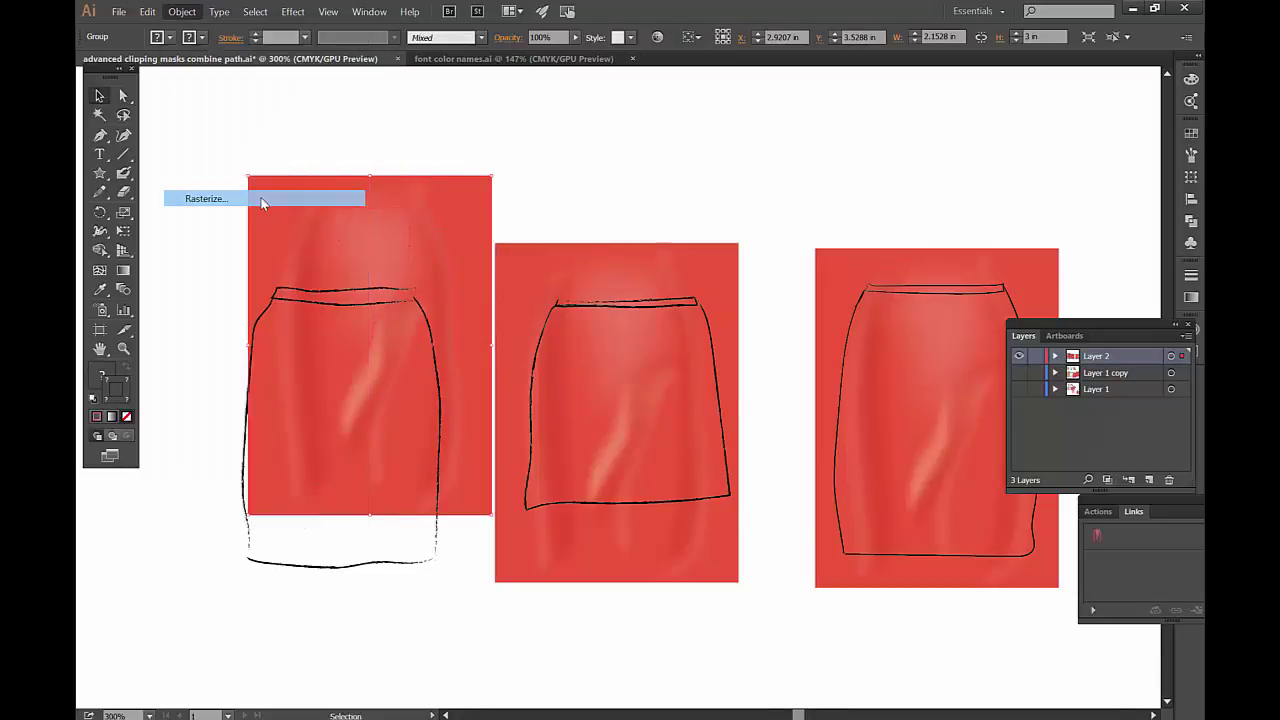
click(714, 496)
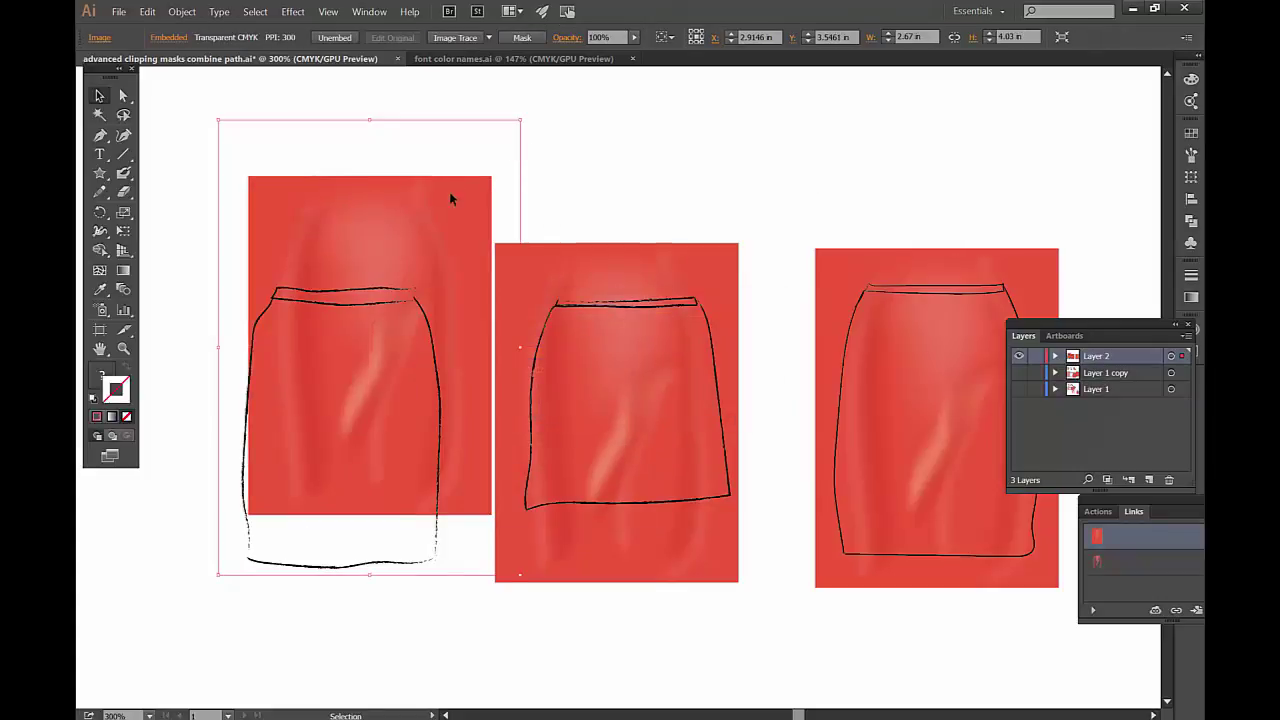
drag(452, 195, 430, 265)
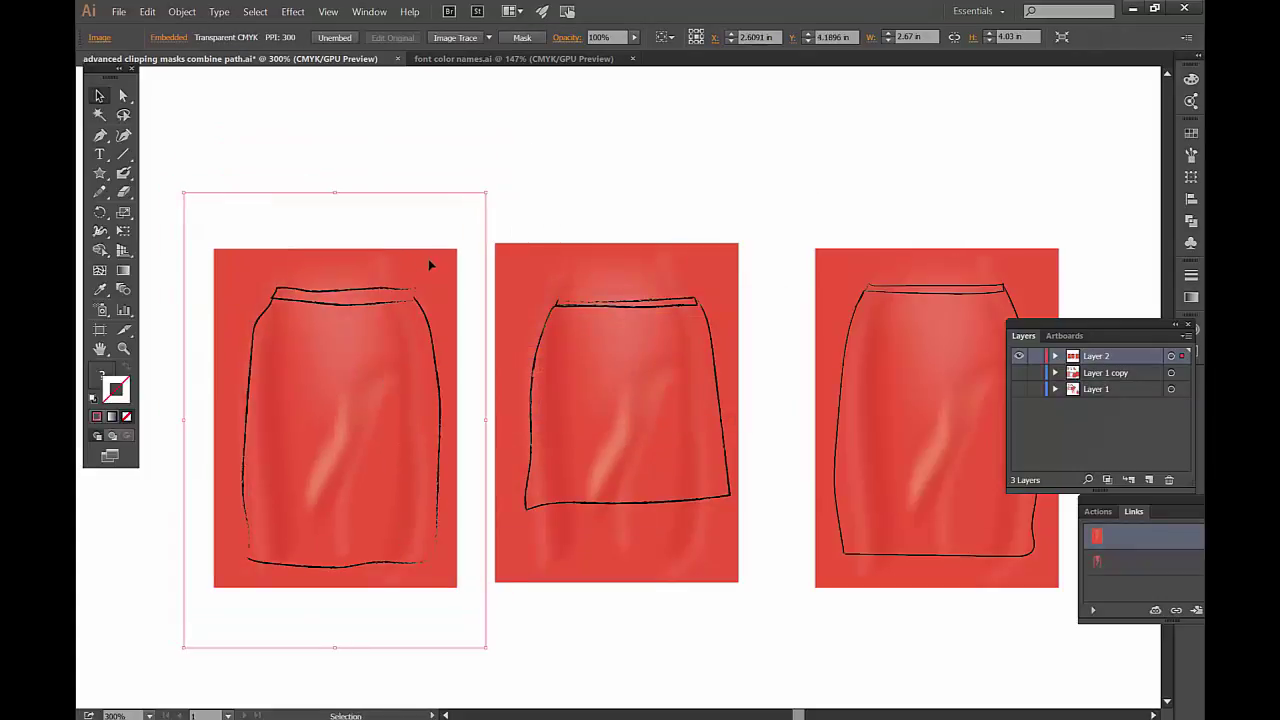
Try to clip the rasterized texture with the grouped skirt outline, inspect the clipped image, and undo the clipping mask.
click(376, 291)
drag(258, 174, 340, 376)
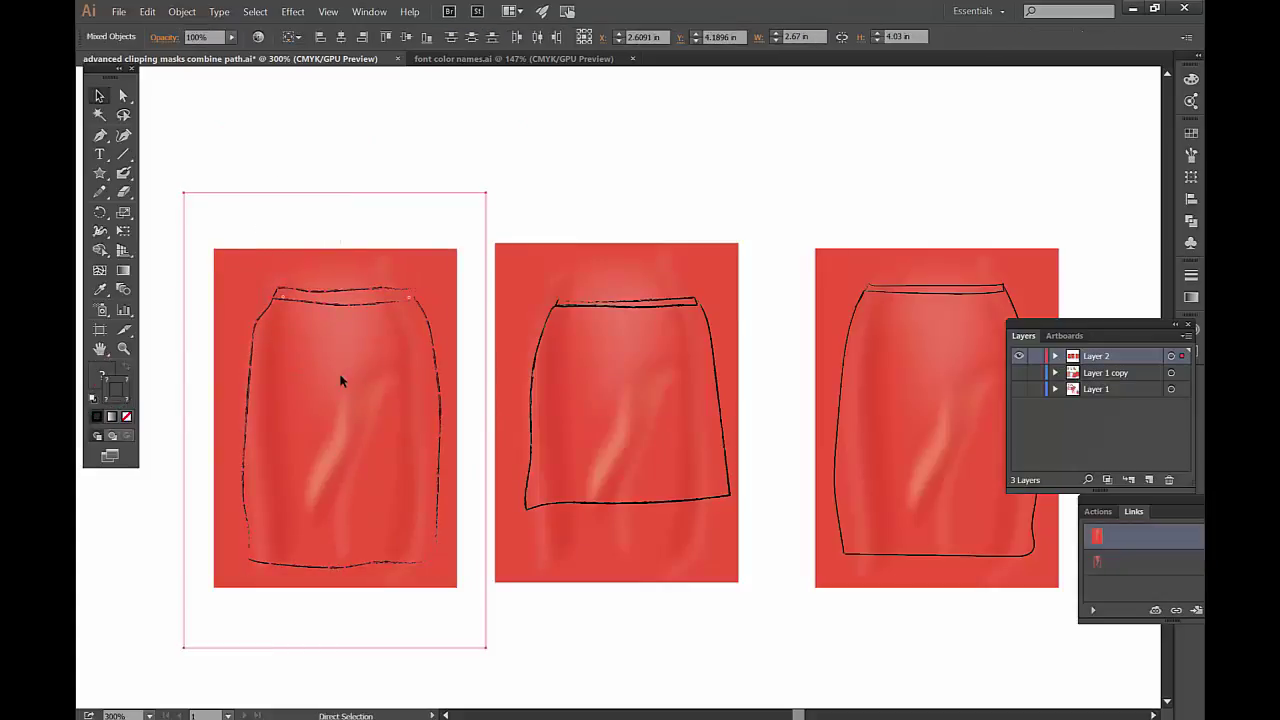
key(ctrl+7)
click(280, 216)
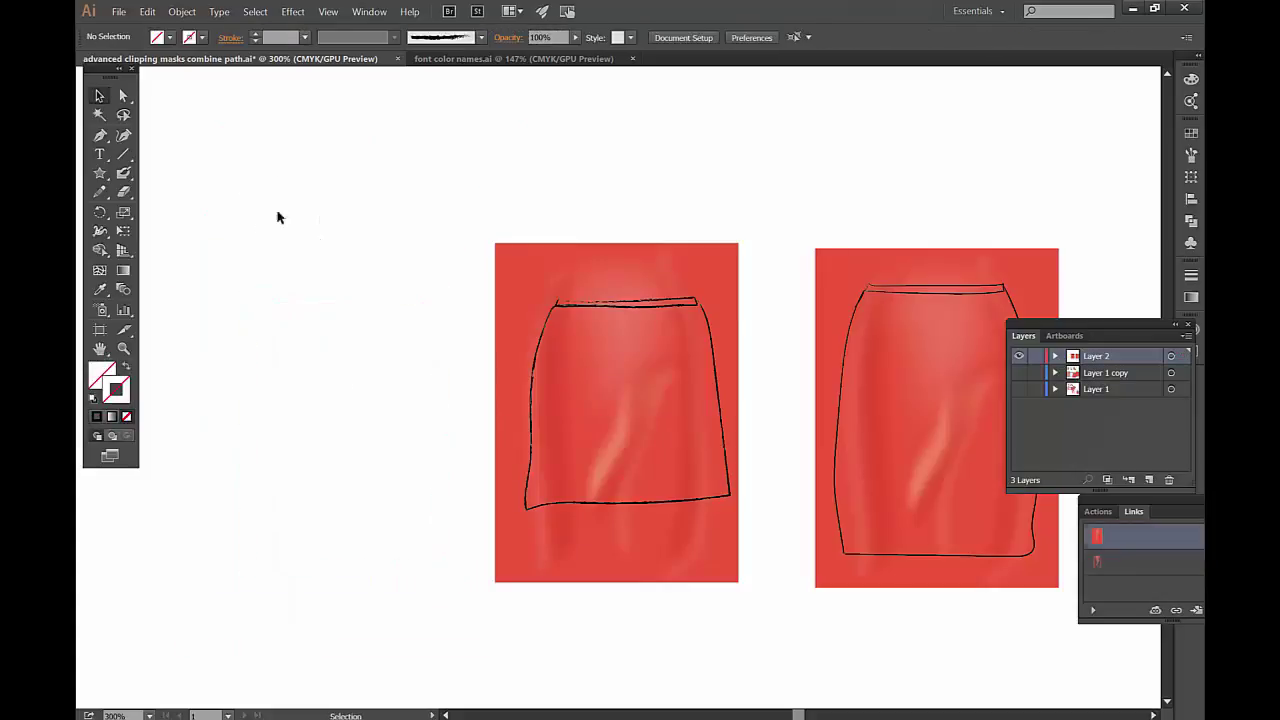
key(a)
click(331, 297)
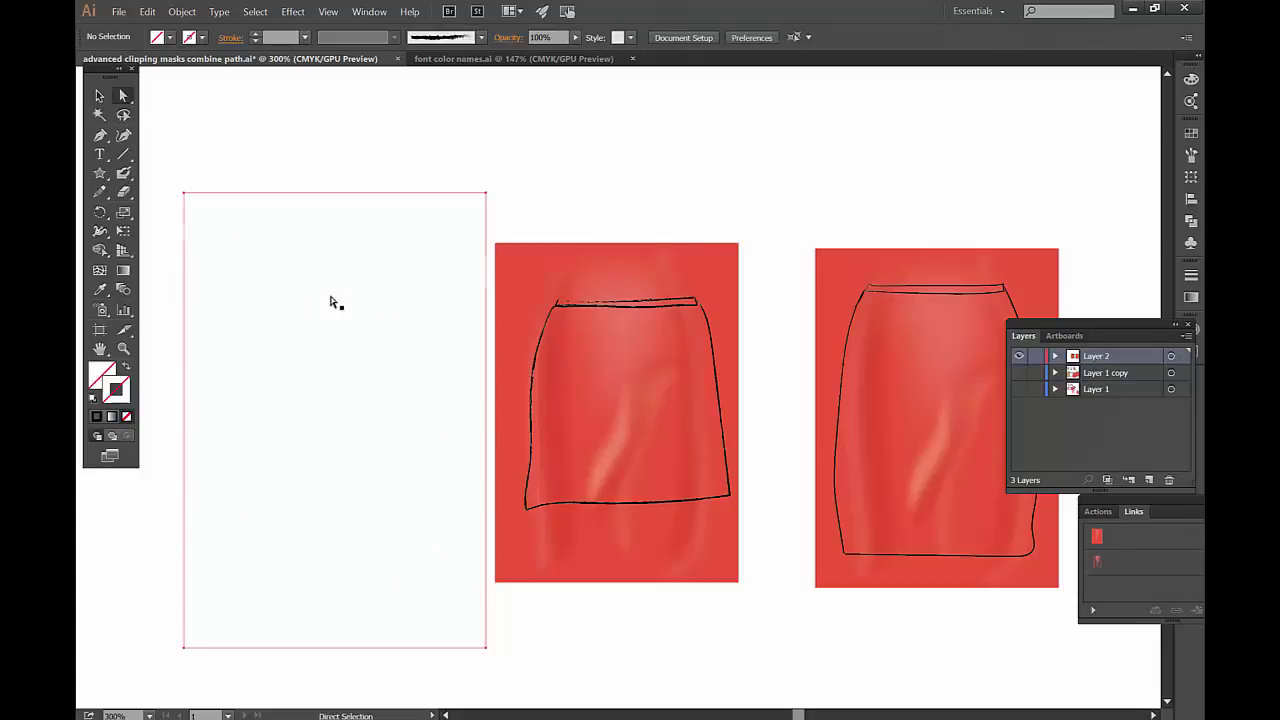
drag(334, 303, 451, 264)
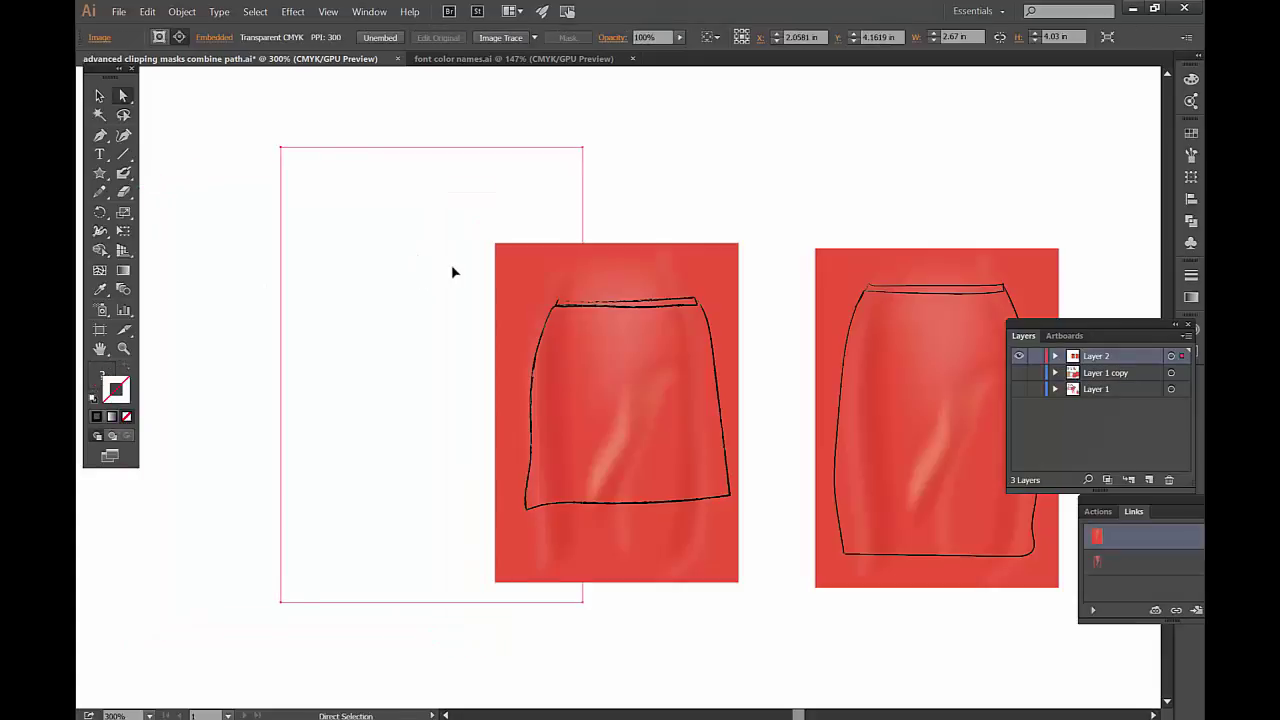
key(ctrl+z)
key(ctrl+z)
click(476, 166)
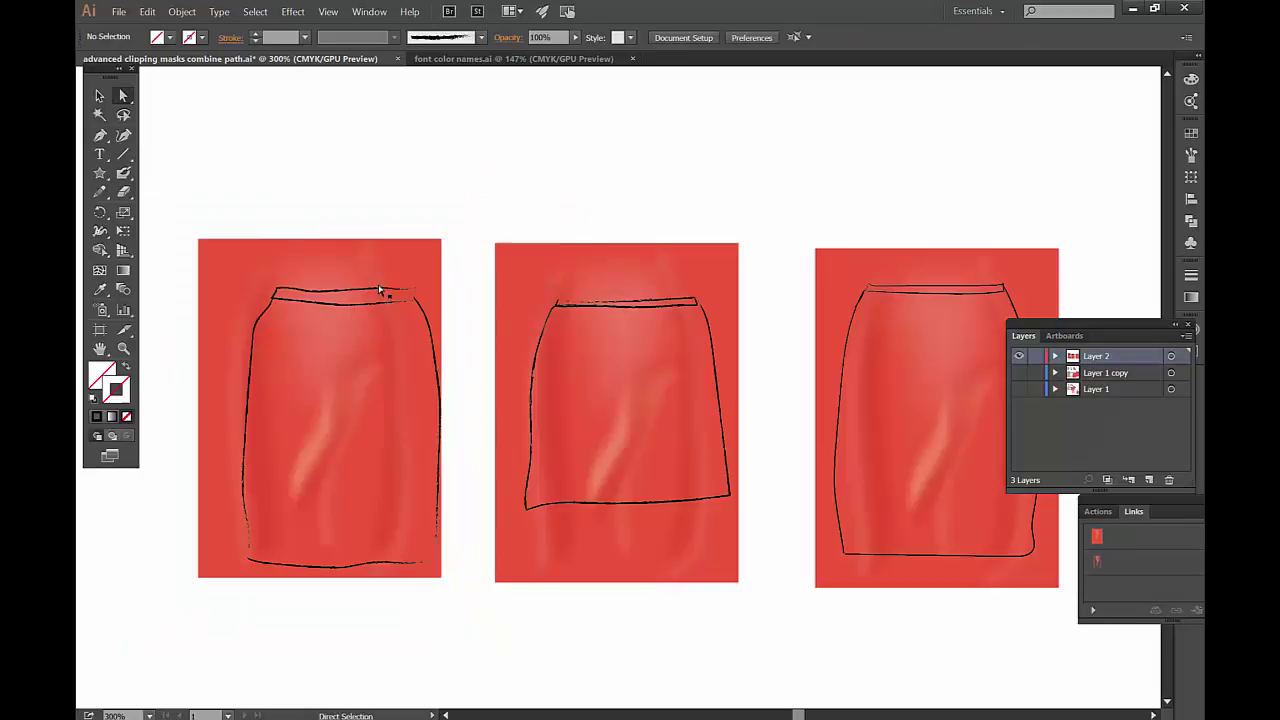
Move the rasterized texture off the first skirt and ungroup the skirt's outline.
drag(346, 273, 100, 287)
click(99, 95)
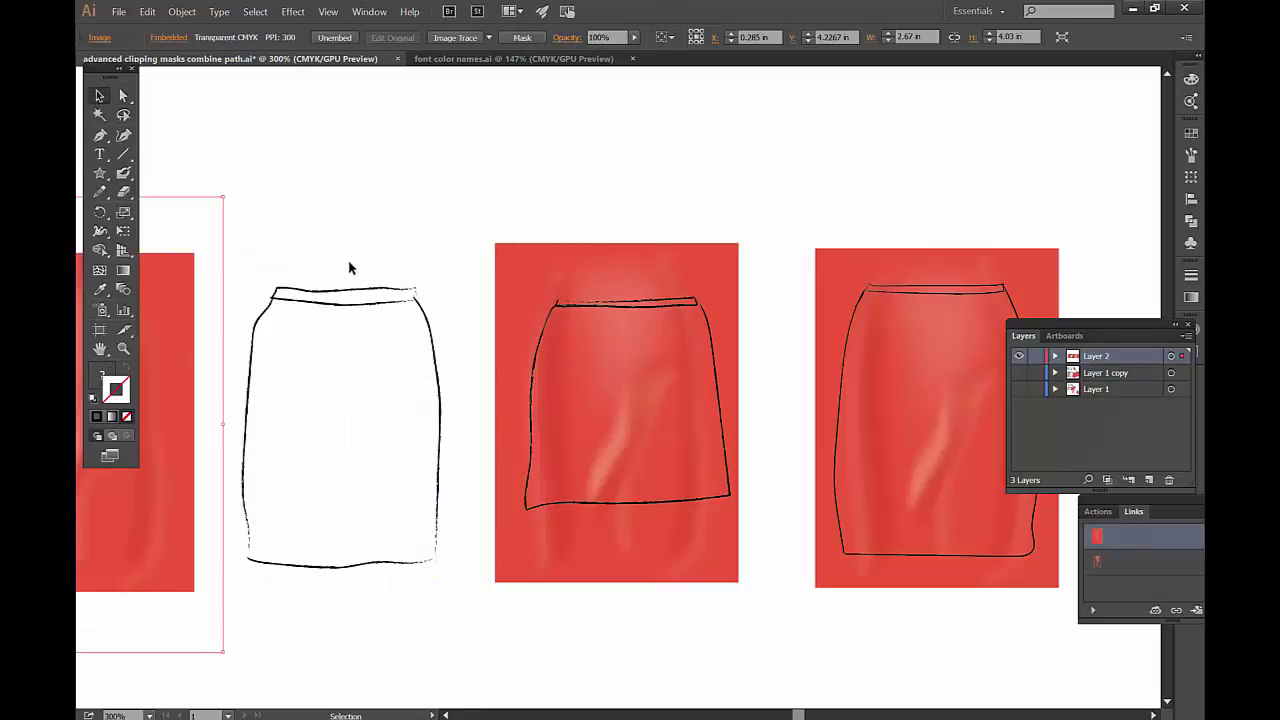
click(349, 267)
click(360, 313)
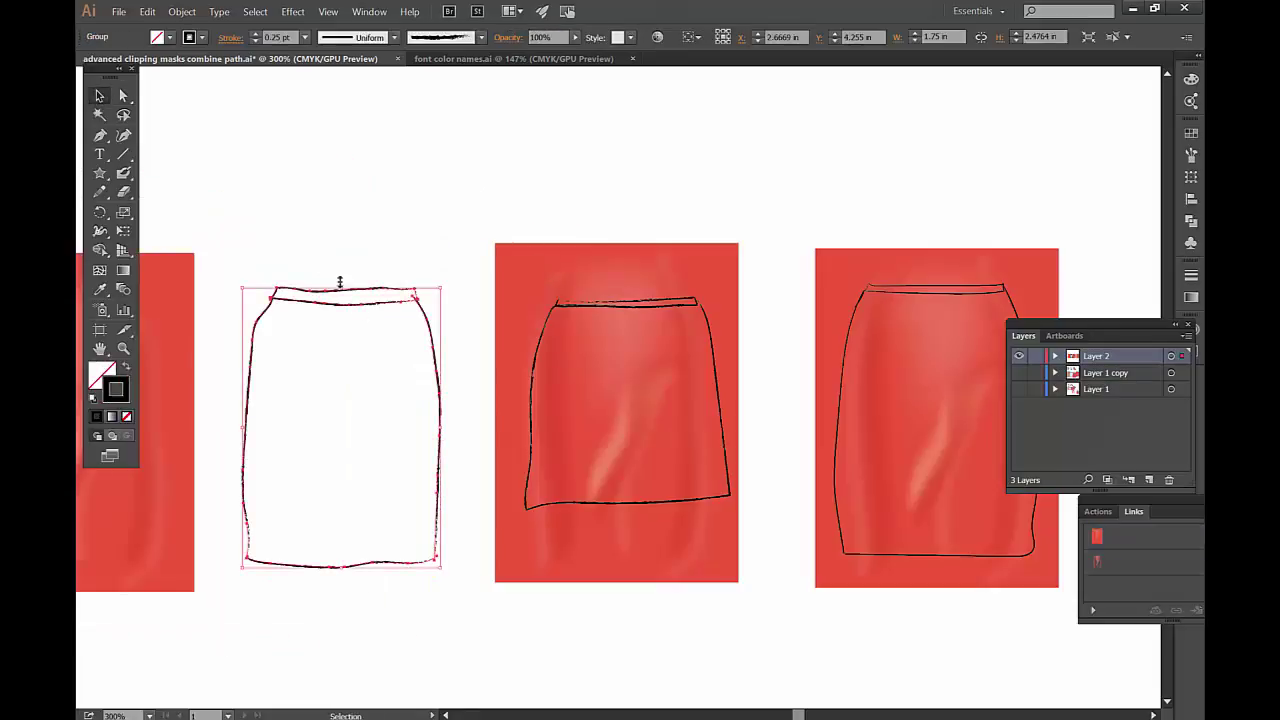
click(181, 11)
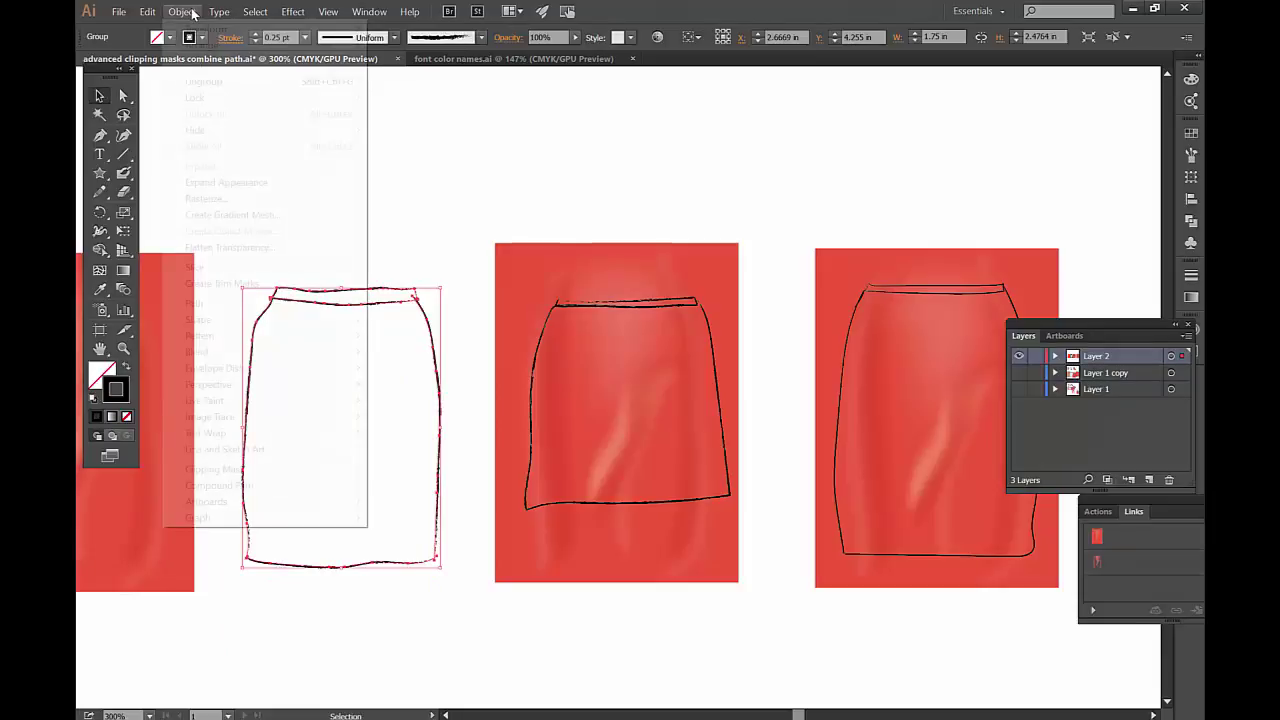
click(205, 81)
Combine all outline paths of the first skirt into one compound path.
drag(250, 244, 464, 608)
click(148, 11)
mouse_move(186, 14)
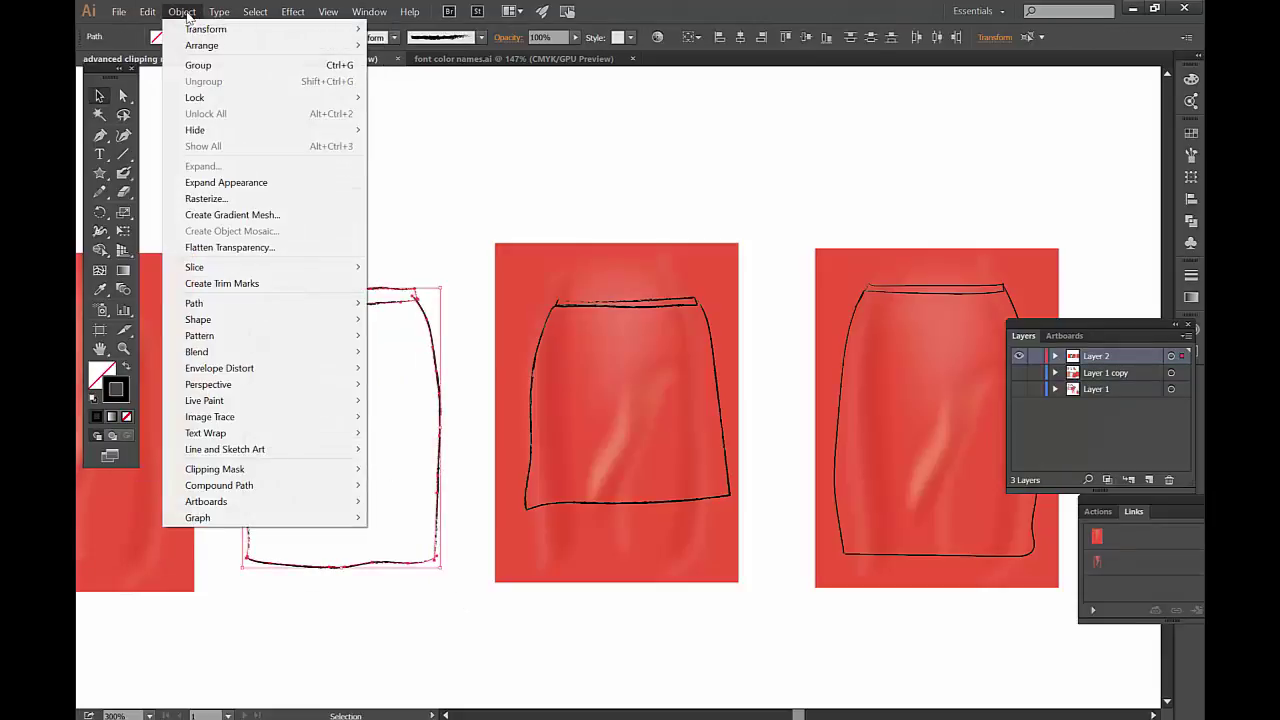
mouse_move(313, 492)
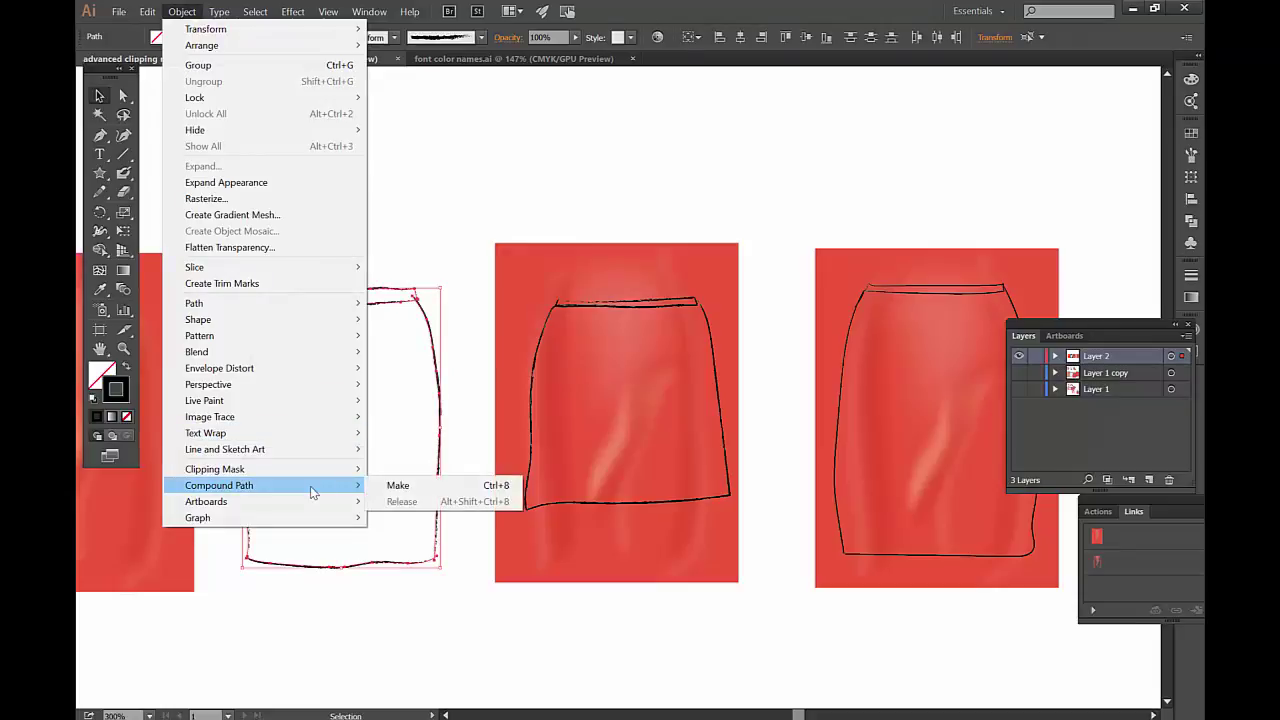
click(400, 486)
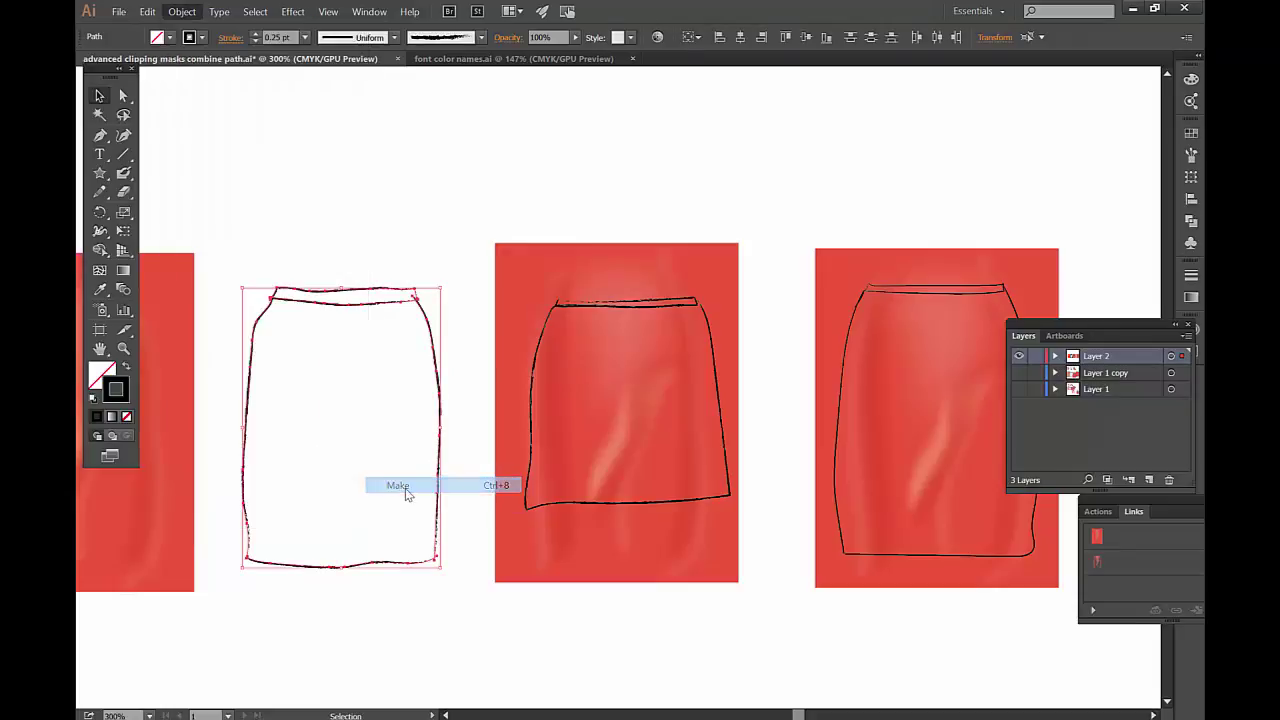
click(414, 229)
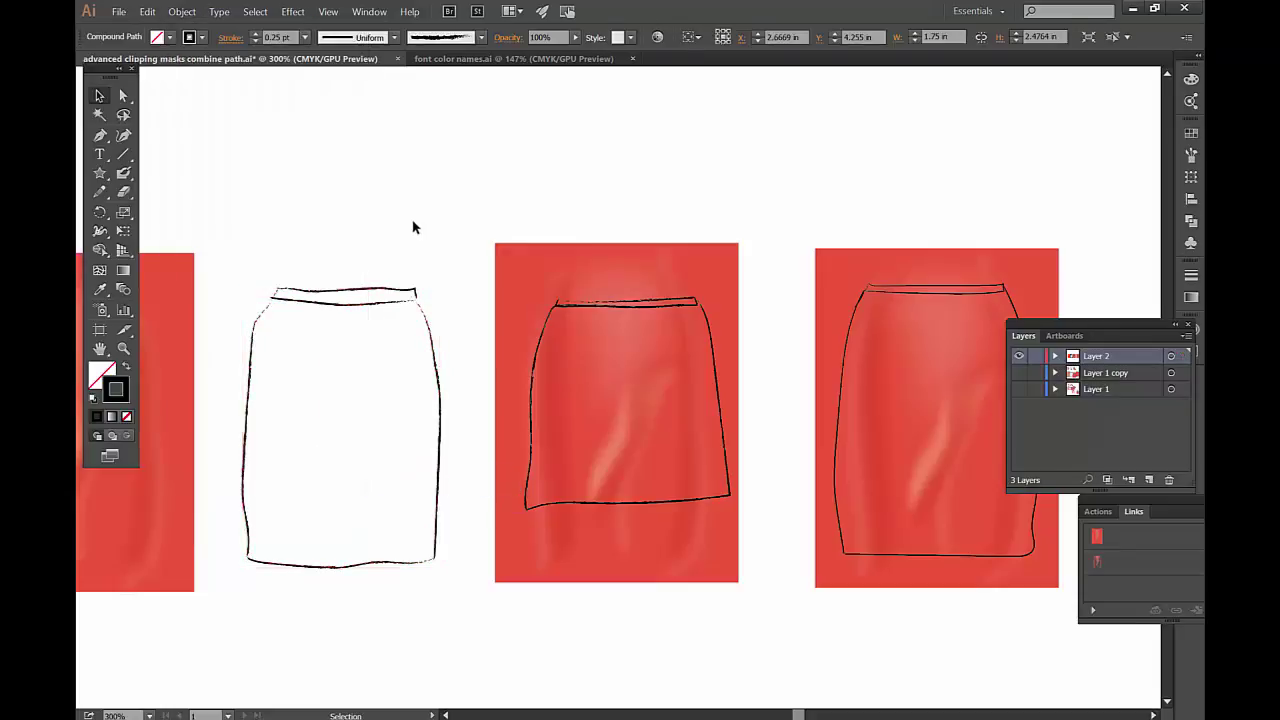
Move the rasterized texture behind the first skirt's compound path and make a clipping mask from the two.
click(360, 309)
drag(180, 294, 429, 316)
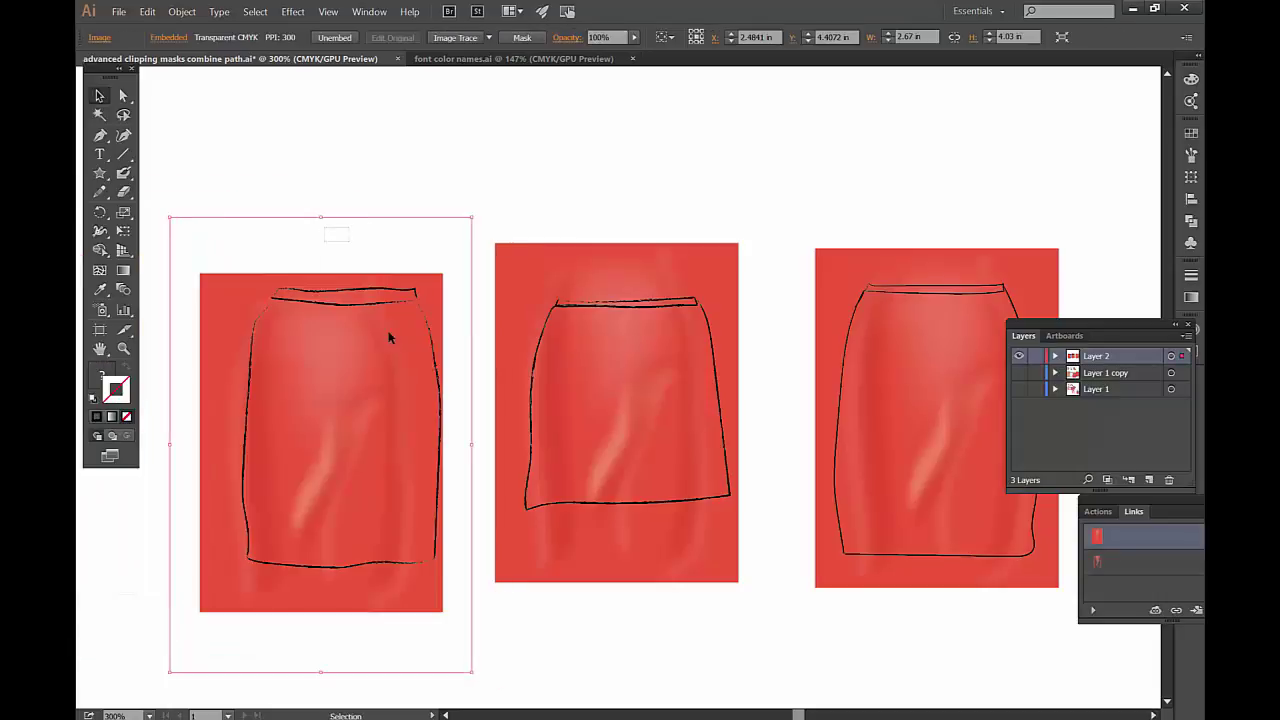
click(396, 369)
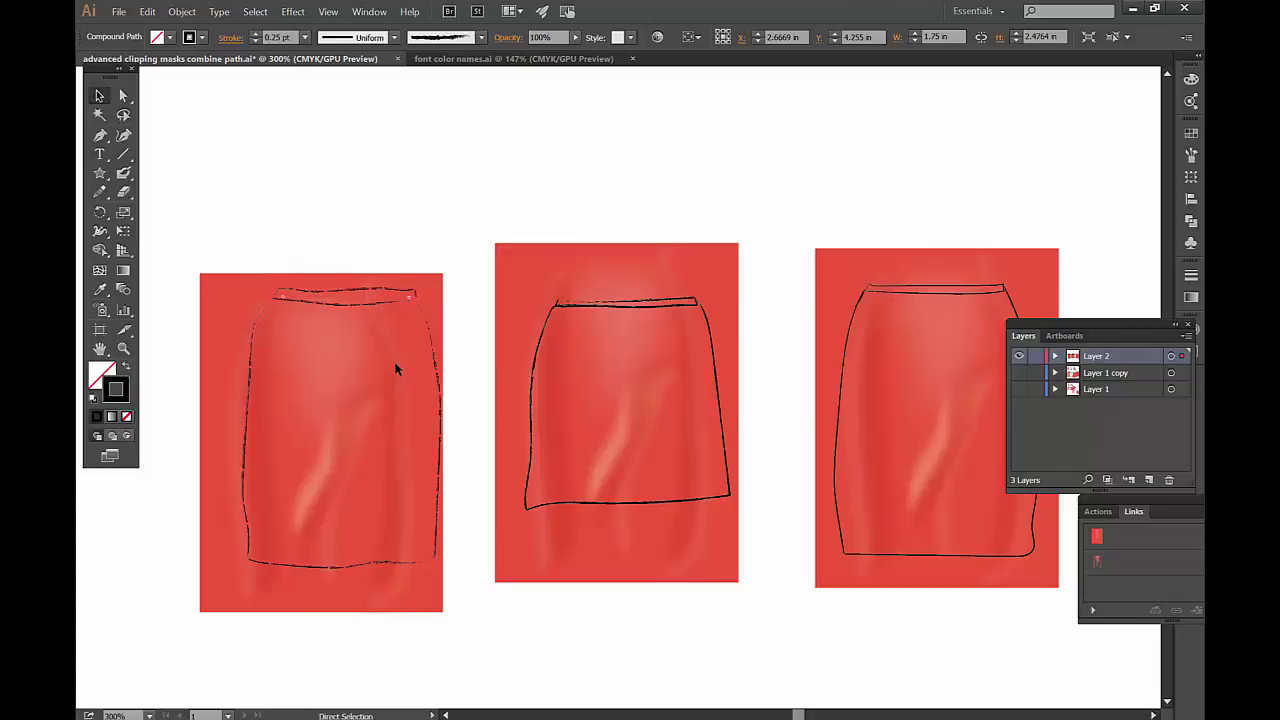
key(ctrl+7)
click(437, 250)
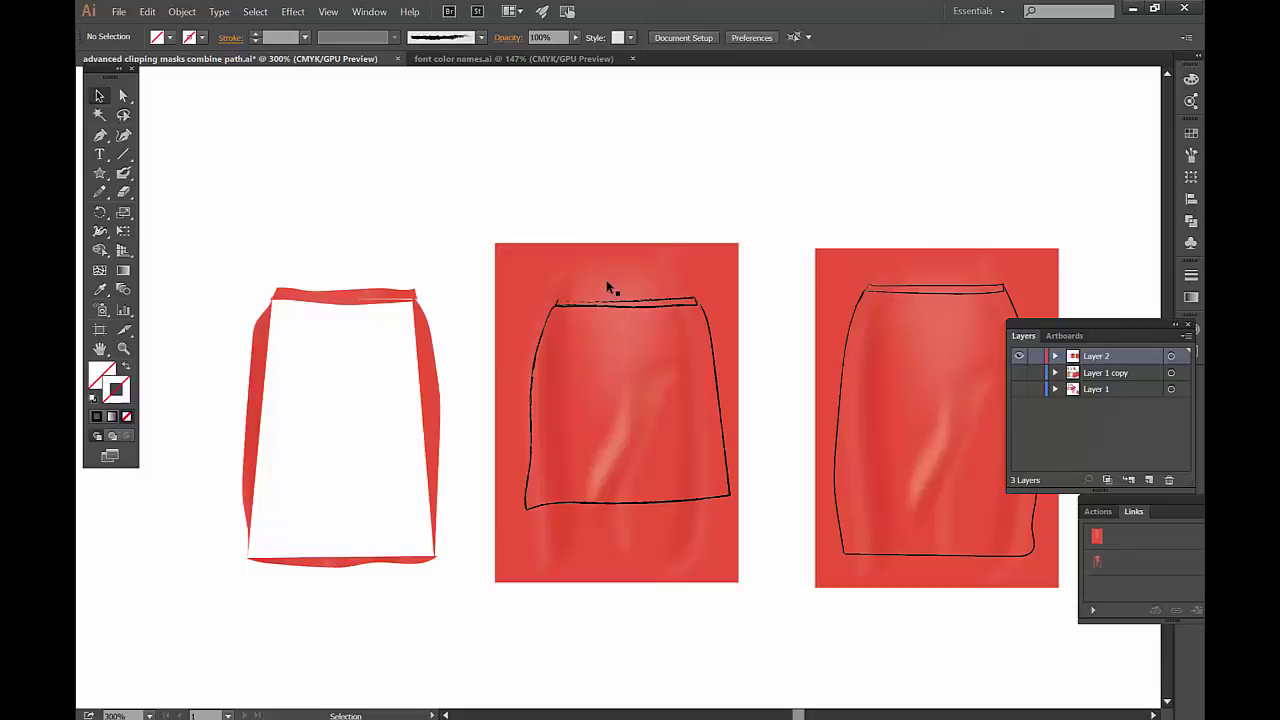
Release the middle skirt's compound outline back into separate paths.
click(611, 305)
right_click(612, 311)
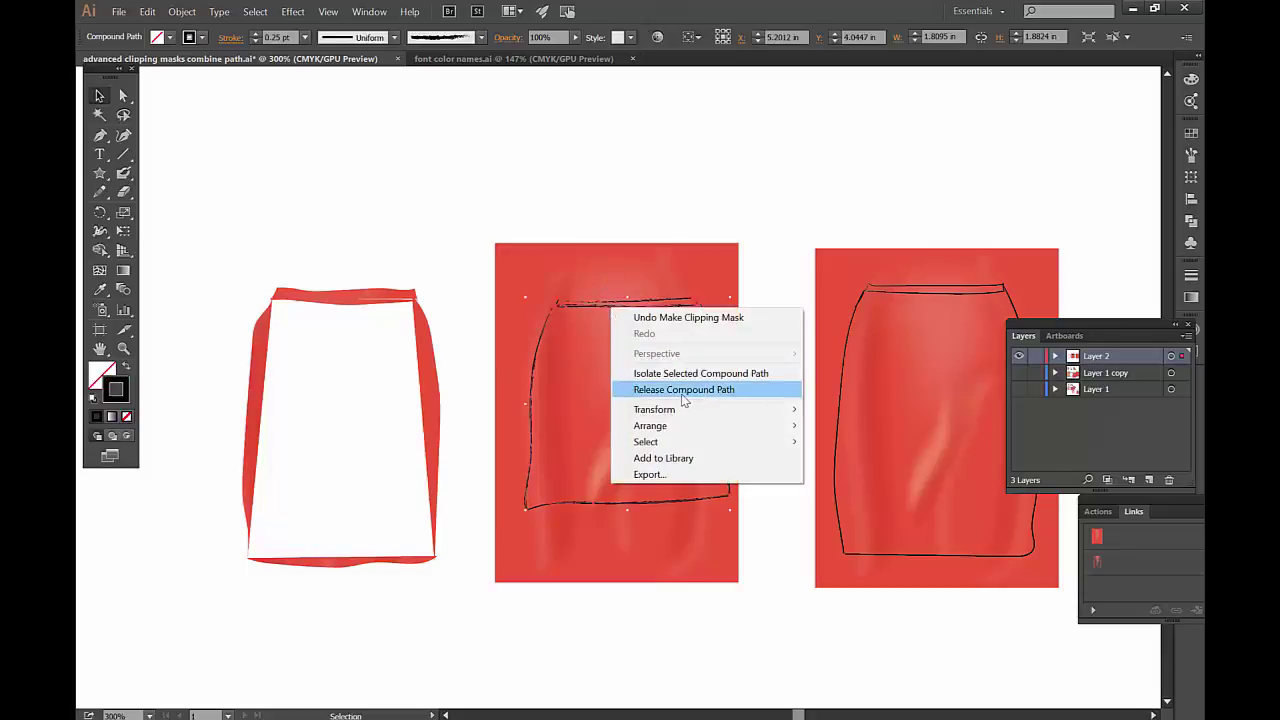
click(685, 392)
click(729, 204)
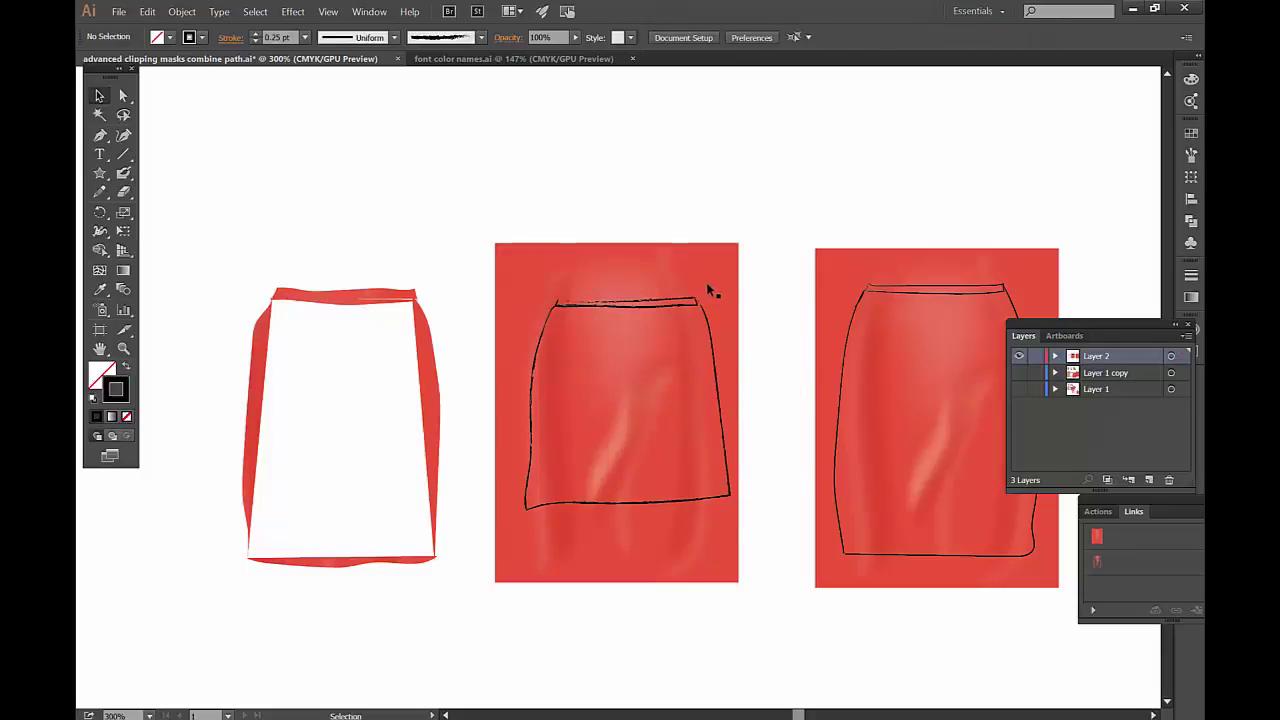
Shift the middle skirt's waistband and body outline apart to check that they are separate paths, and undo the last moves.
click(694, 307)
drag(689, 300, 689, 266)
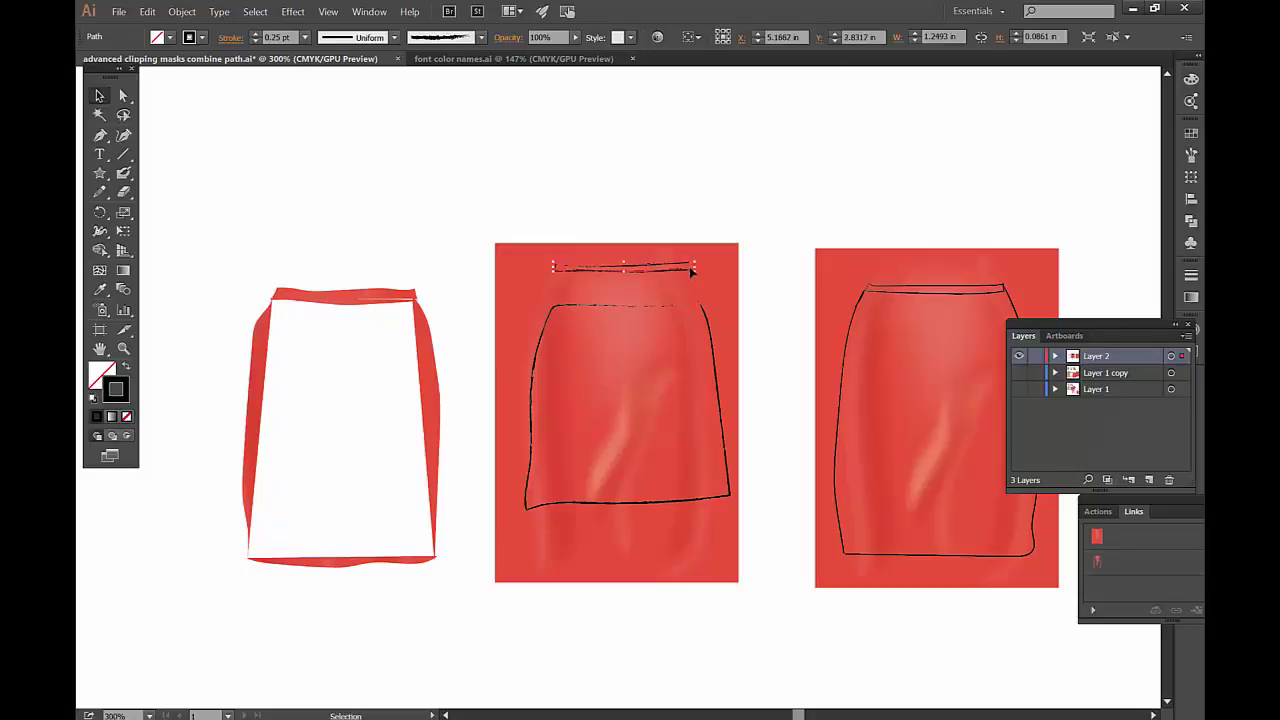
click(681, 315)
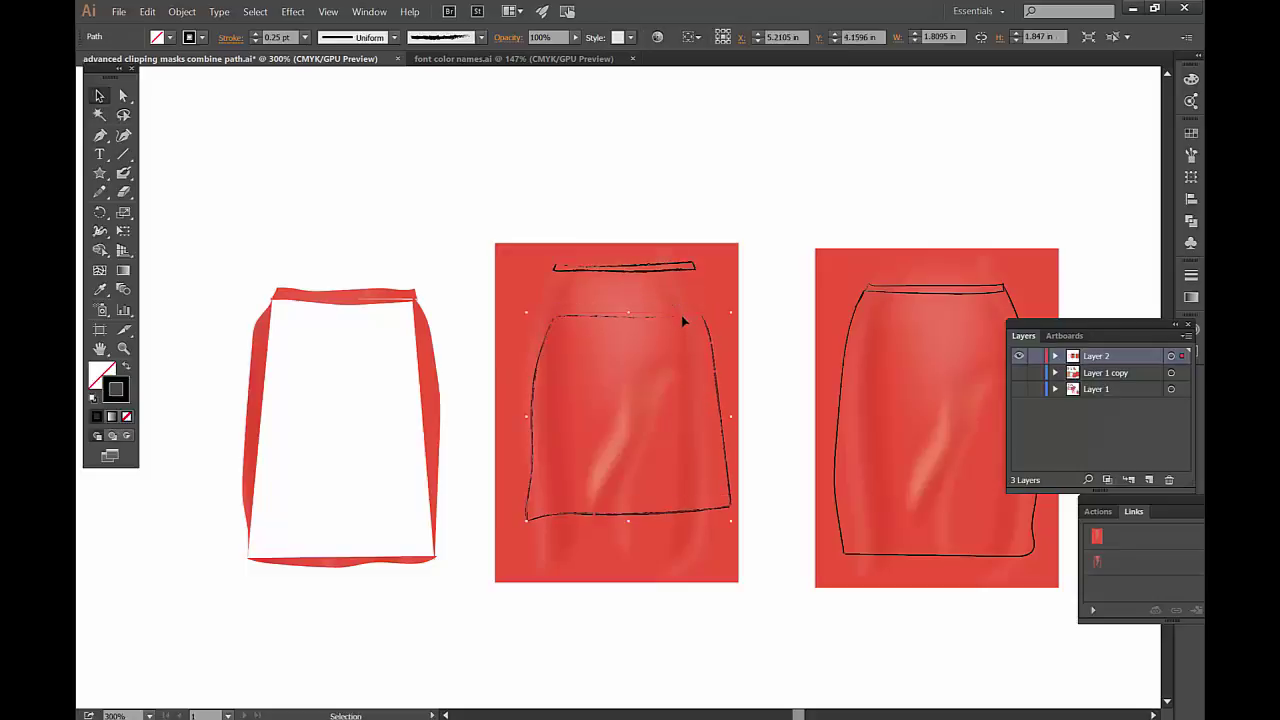
drag(681, 315, 629, 312)
key(ctrl+z)
key(ctrl+z)
Move the red texture off the middle skirt and place the waistband back on the skirt body's upper edge.
drag(720, 334, 439, 117)
drag(420, 228, 478, 134)
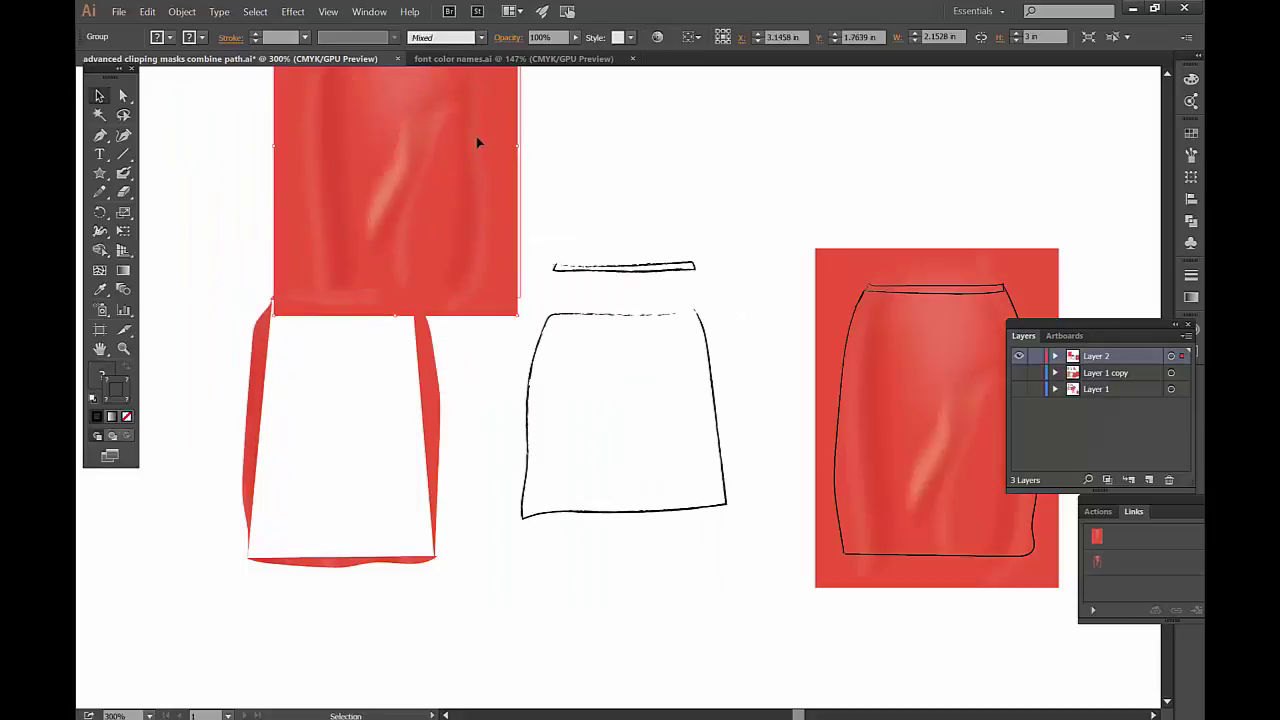
drag(459, 188, 479, 97)
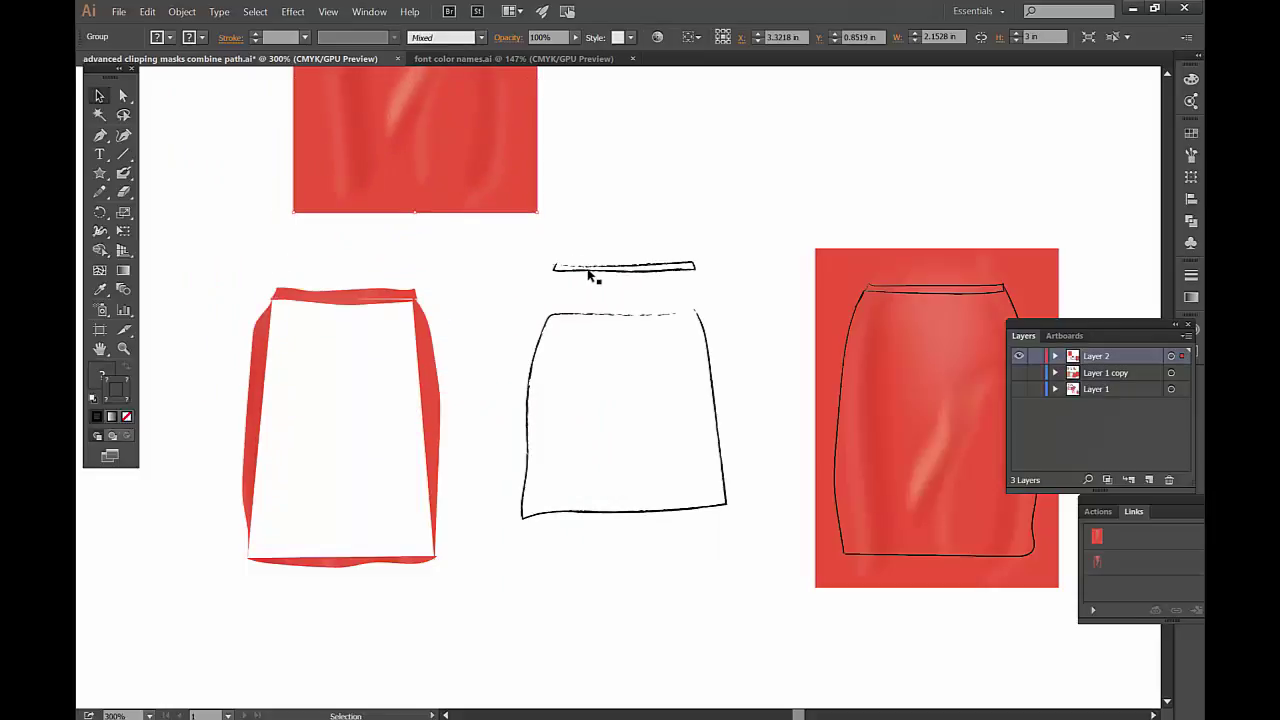
drag(589, 276, 589, 318)
click(603, 286)
Combine the middle skirt's waistband and body outline into one compound path.
drag(513, 299, 724, 570)
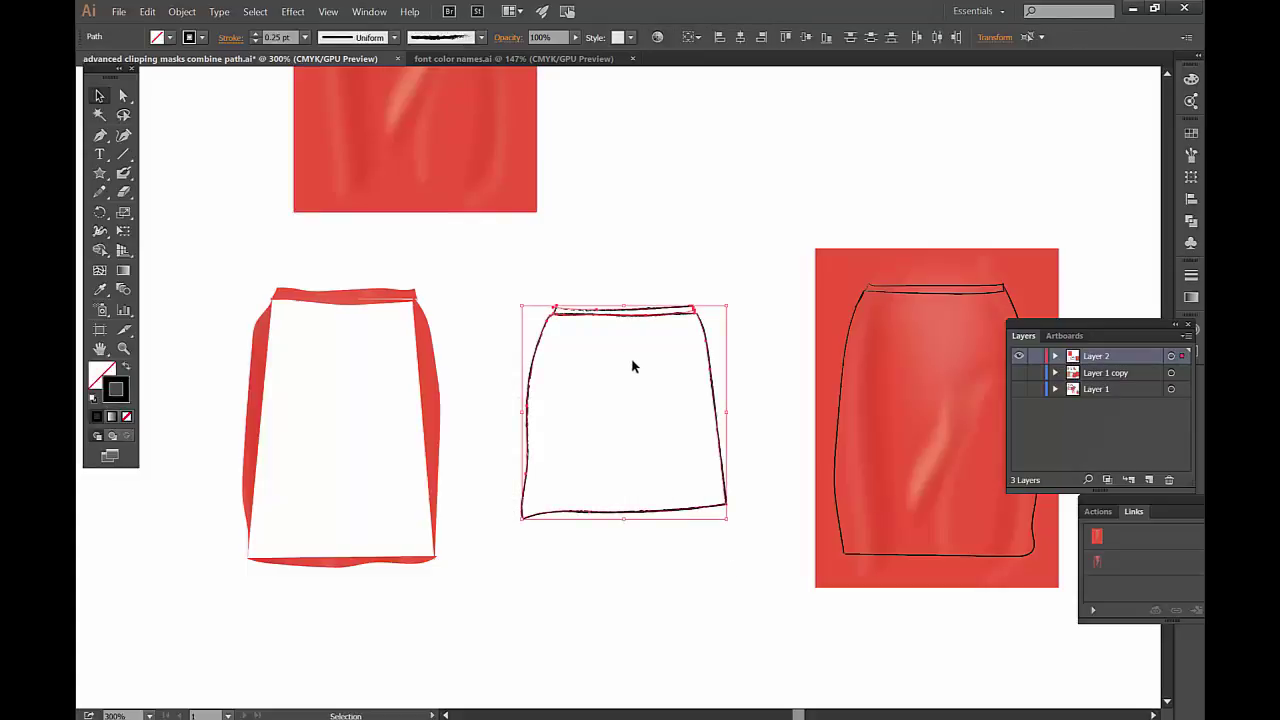
click(181, 11)
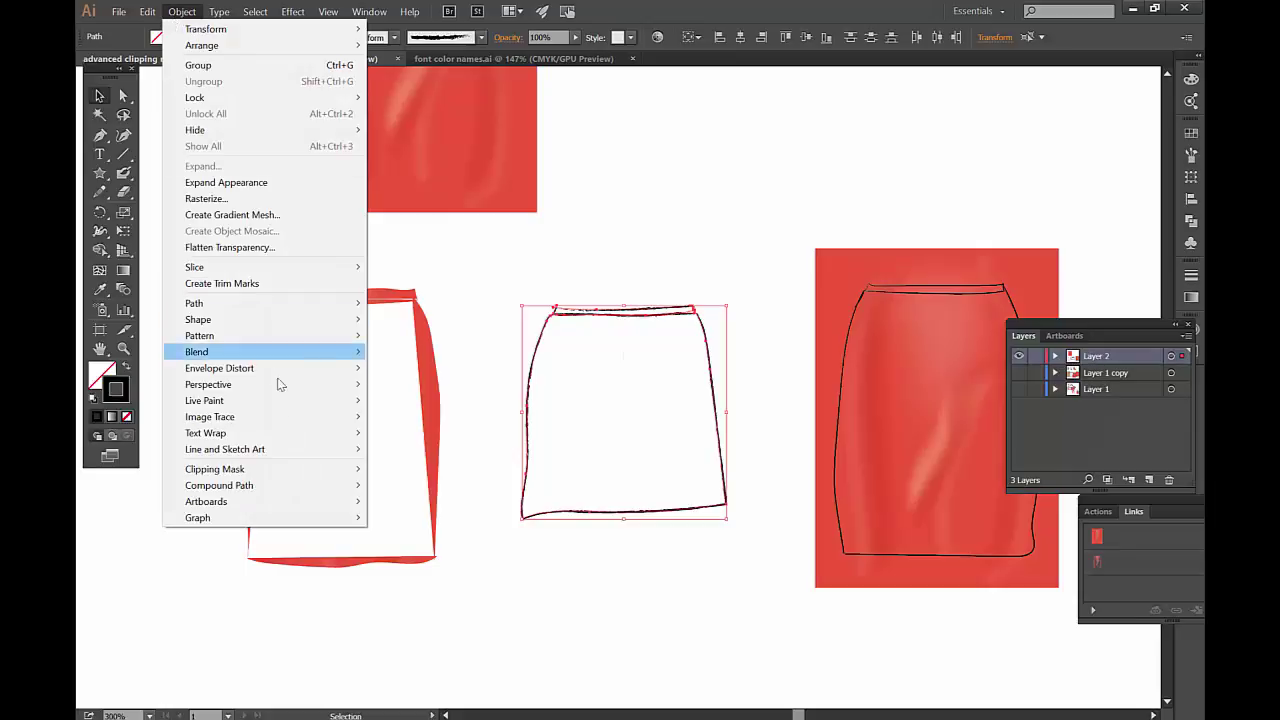
mouse_move(323, 485)
click(400, 485)
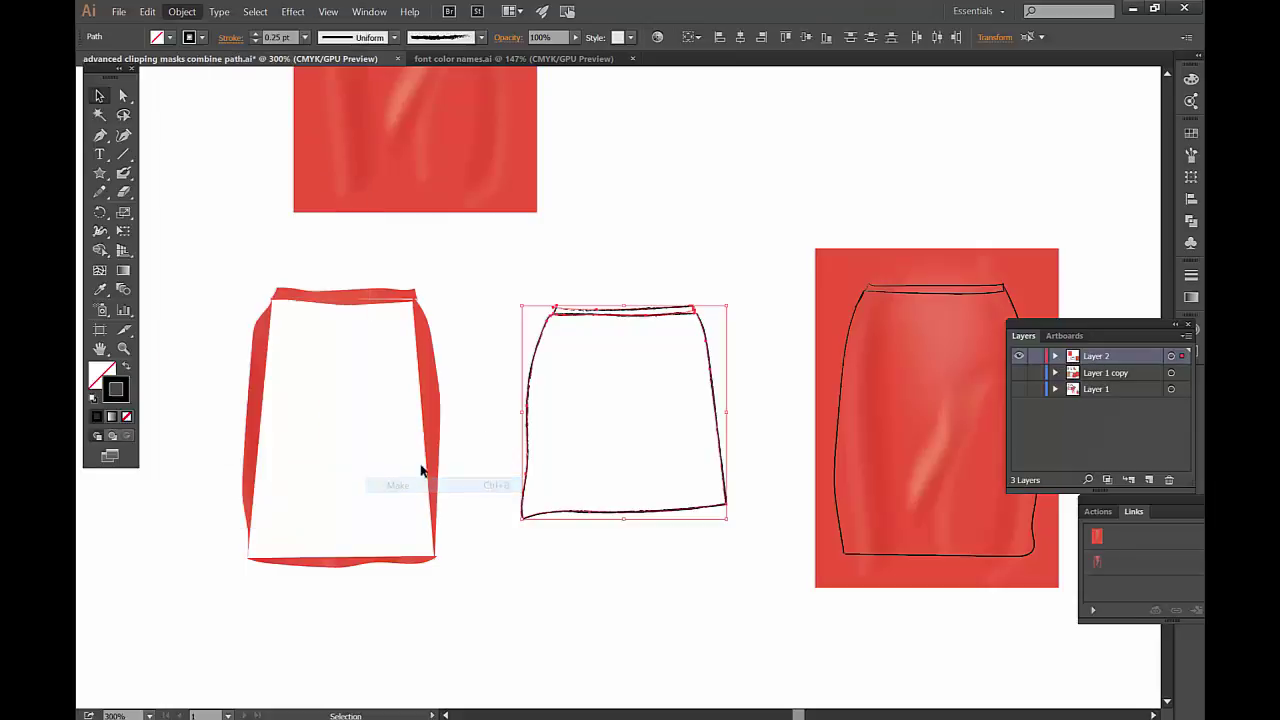
Move the red texture behind the middle skirt's compound path and make a clipping mask from the two.
click(617, 237)
mouse_move(479, 165)
mouse_down()
mouse_move(609, 332)
mouse_move(686, 509)
mouse_up()
drag(671, 234, 665, 241)
drag(719, 548, 734, 612)
drag(490, 189, 678, 633)
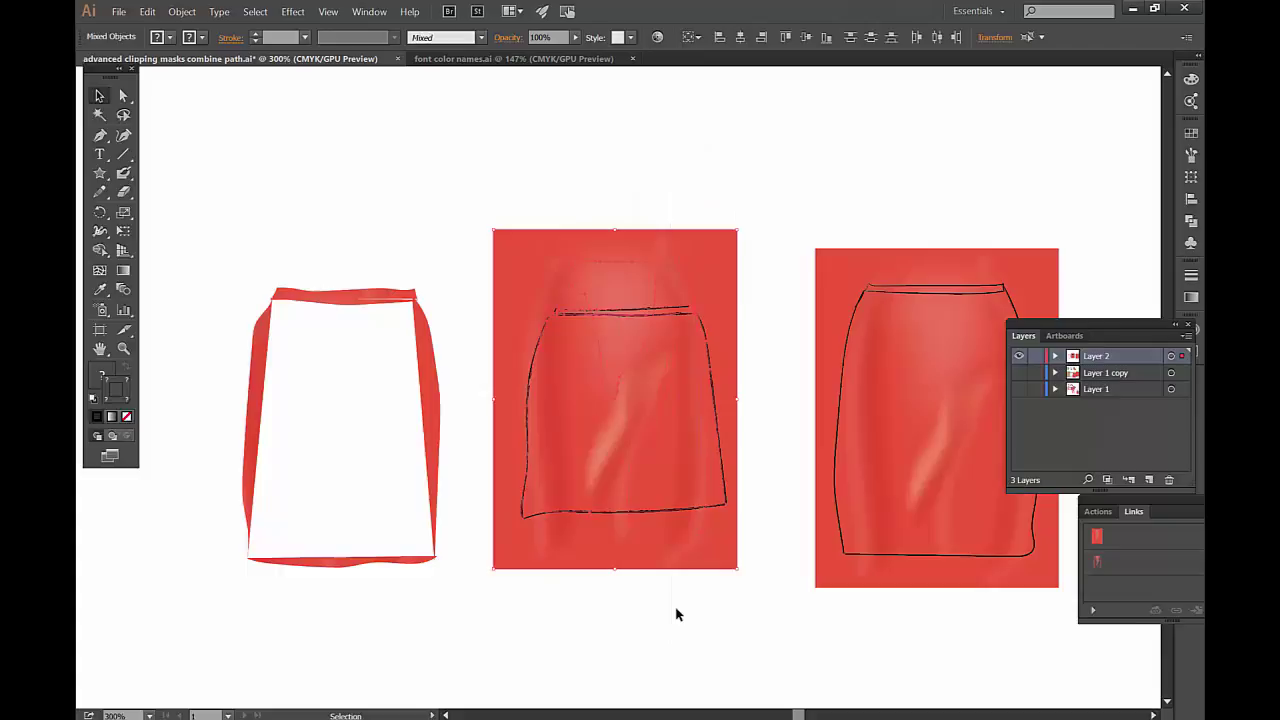
key(ctrl+7)
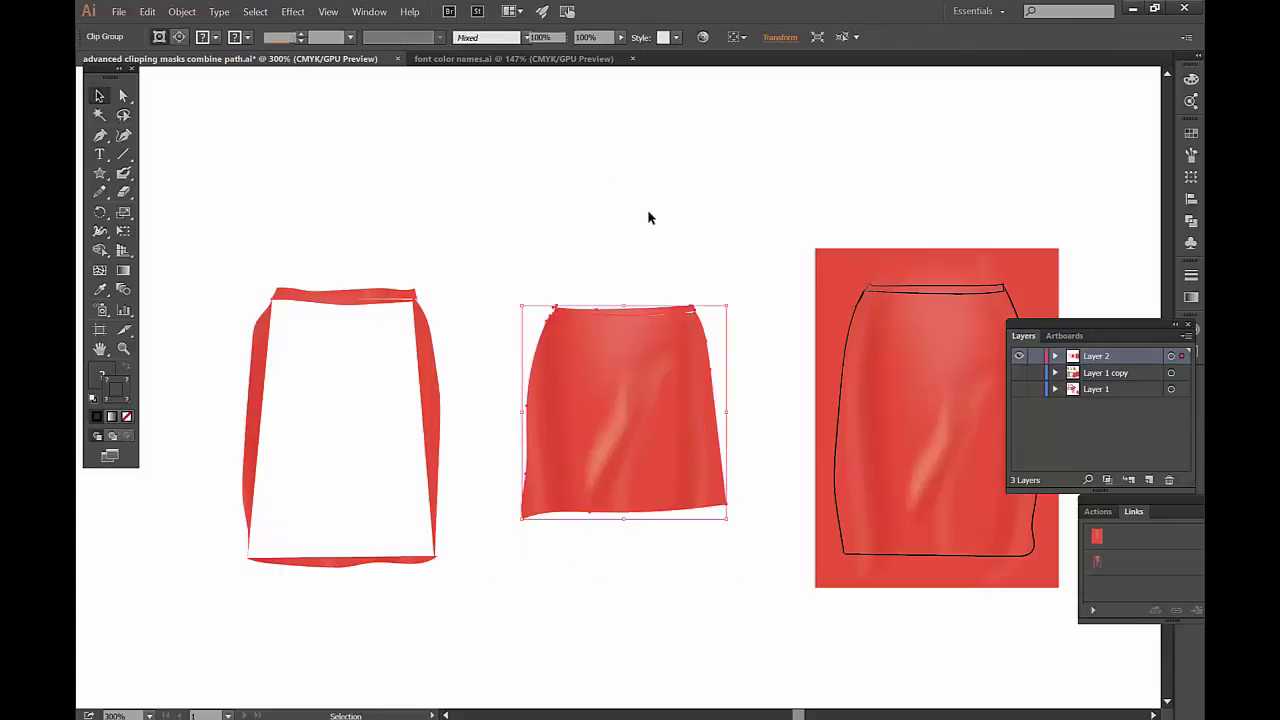
click(648, 211)
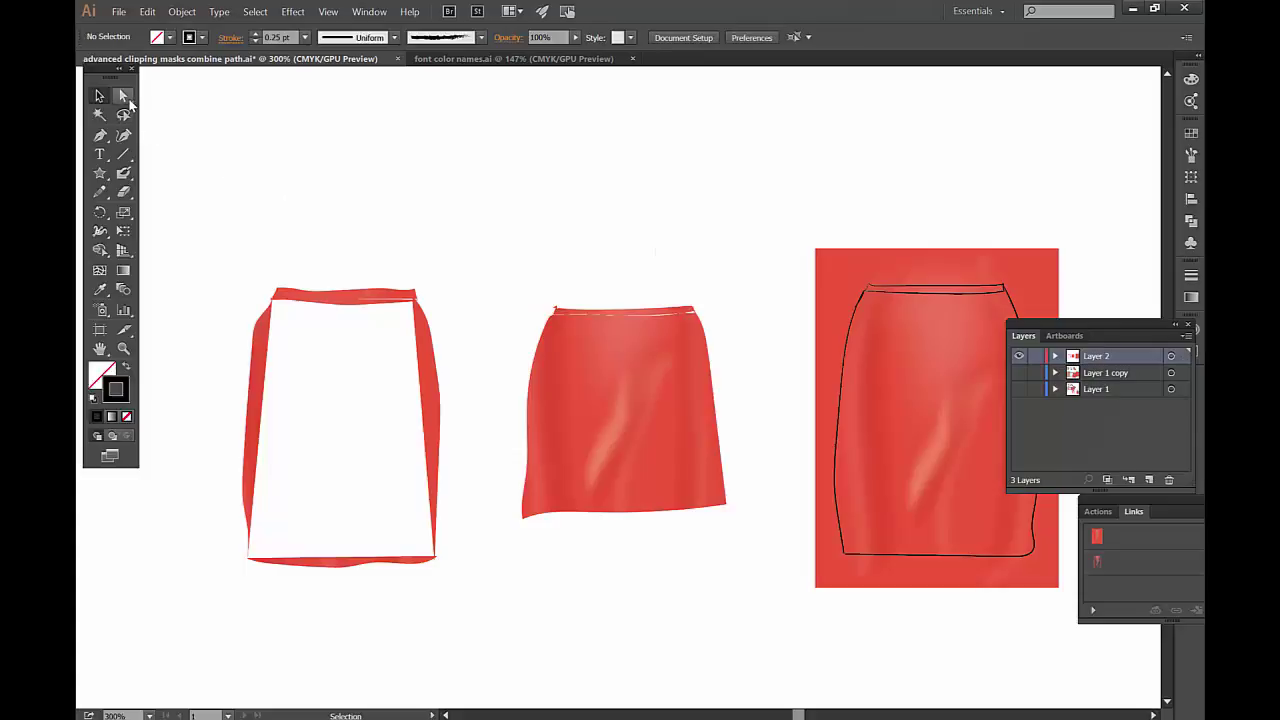
Directly select the clipped middle skirt's outline and apply a black stroke to it.
click(554, 314)
click(95, 418)
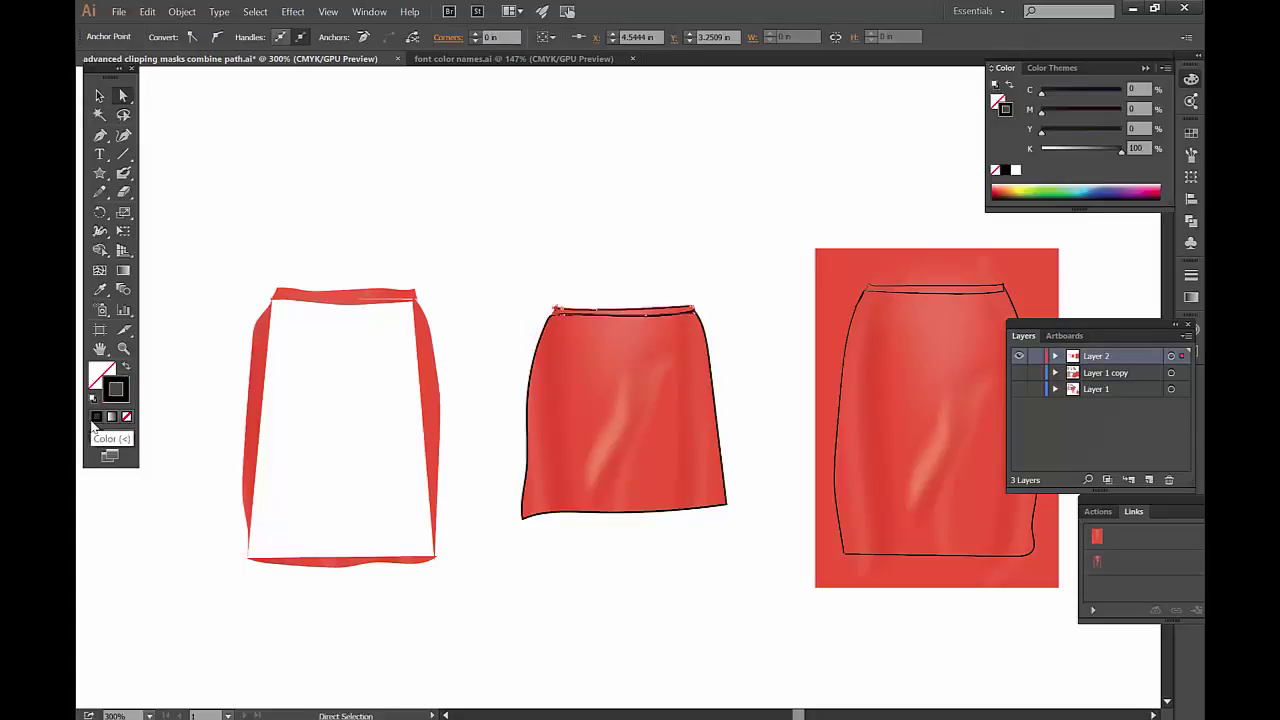
click(694, 228)
Apply a tapered variable-width stroke profile to the clipped middle skirt's outline.
click(709, 357)
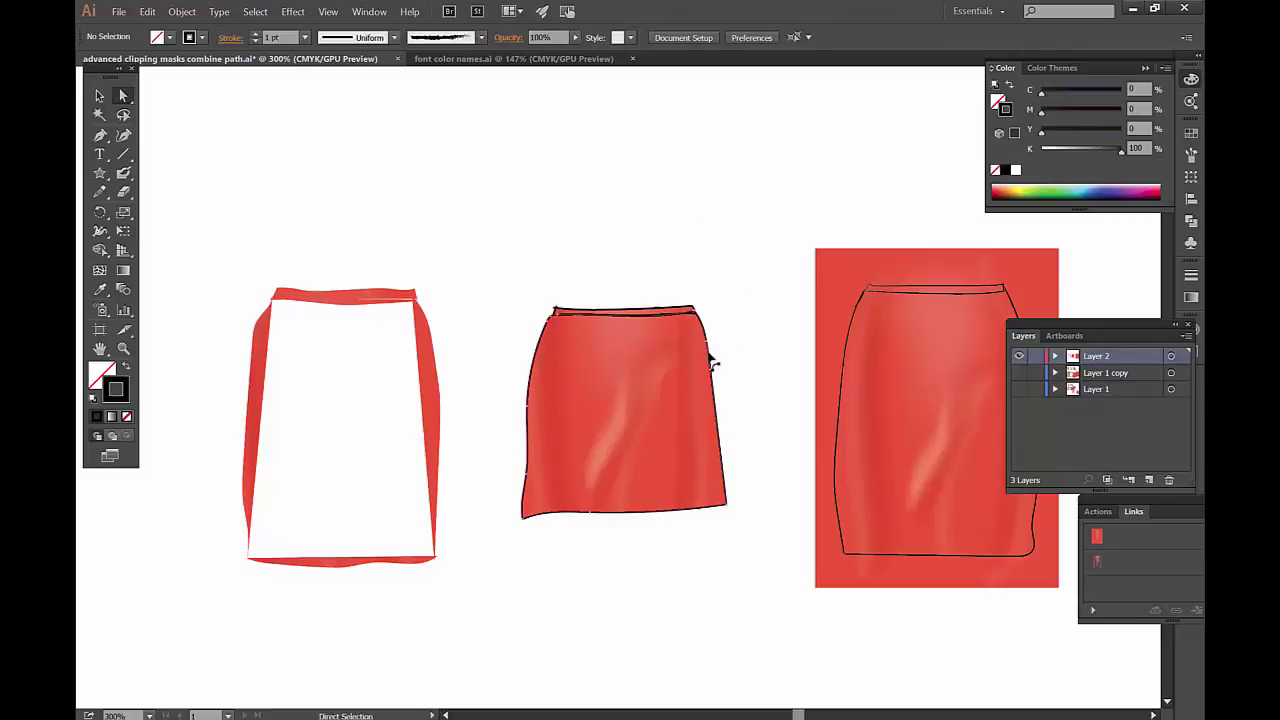
click(1191, 276)
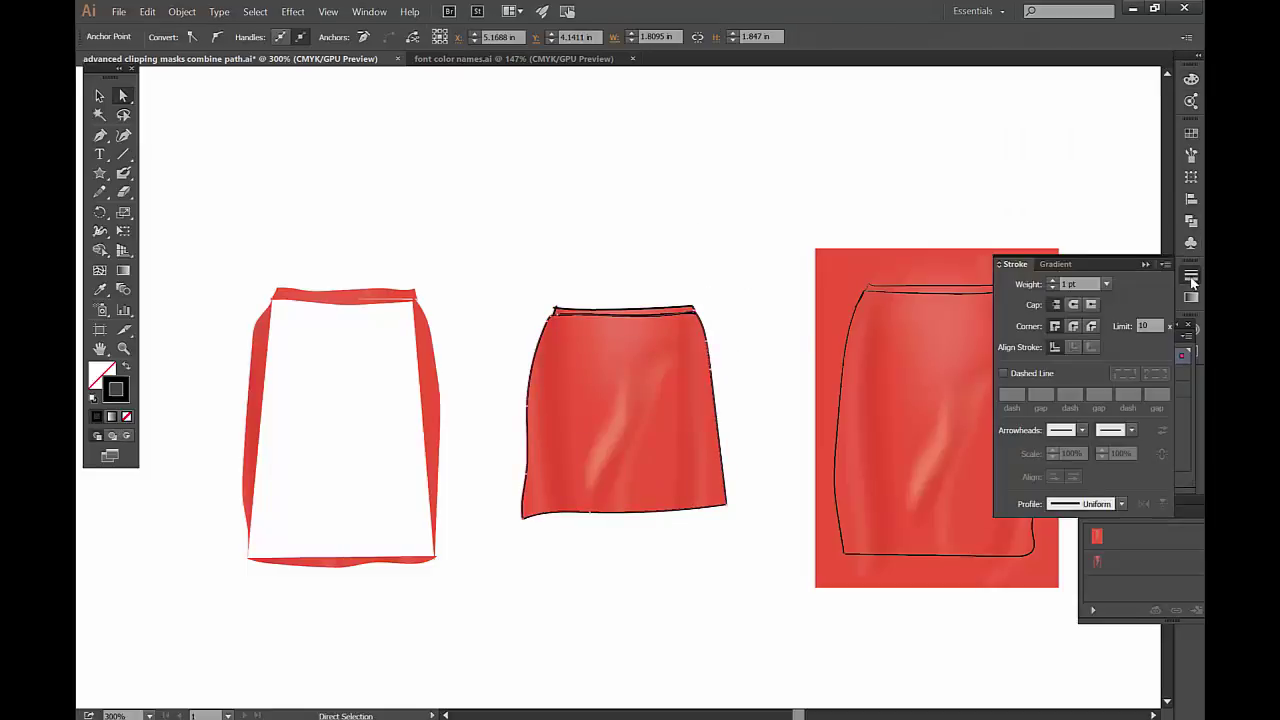
click(1097, 505)
click(1099, 555)
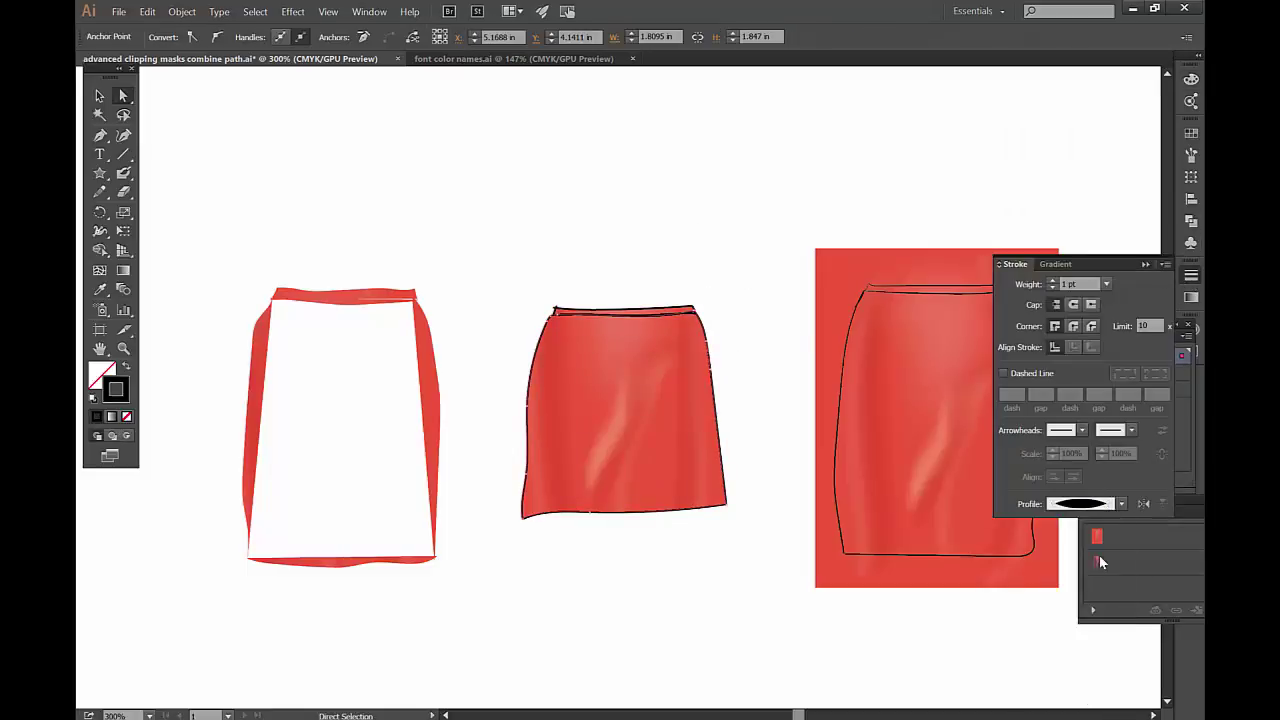
click(622, 277)
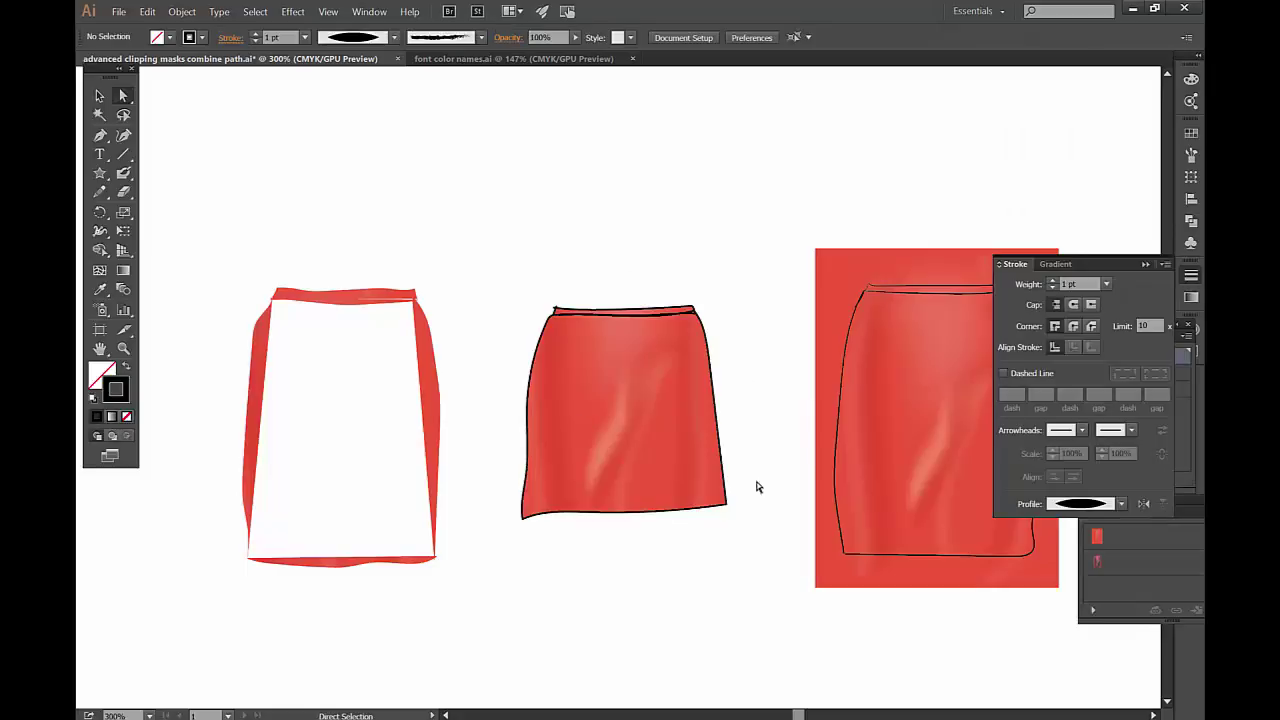
Try art brush strokes on the clipped middle skirt's outline.
click(697, 325)
click(698, 320)
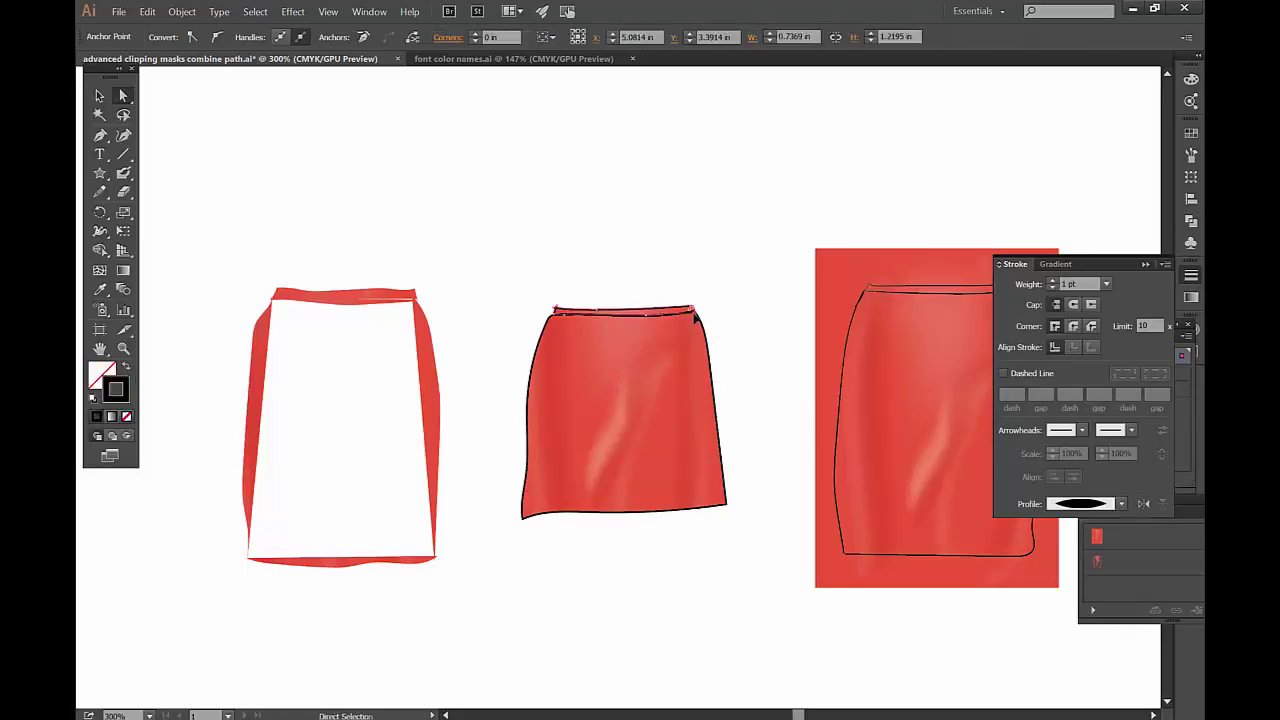
click(707, 342)
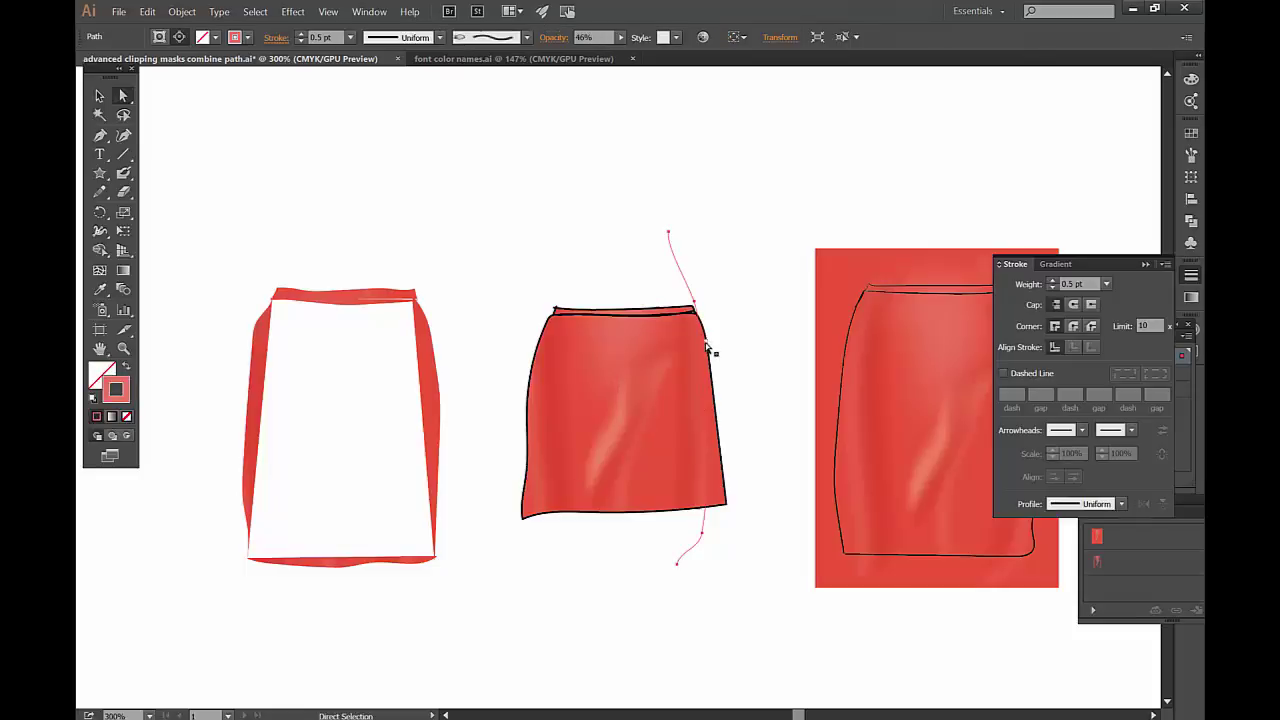
click(643, 318)
click(1193, 155)
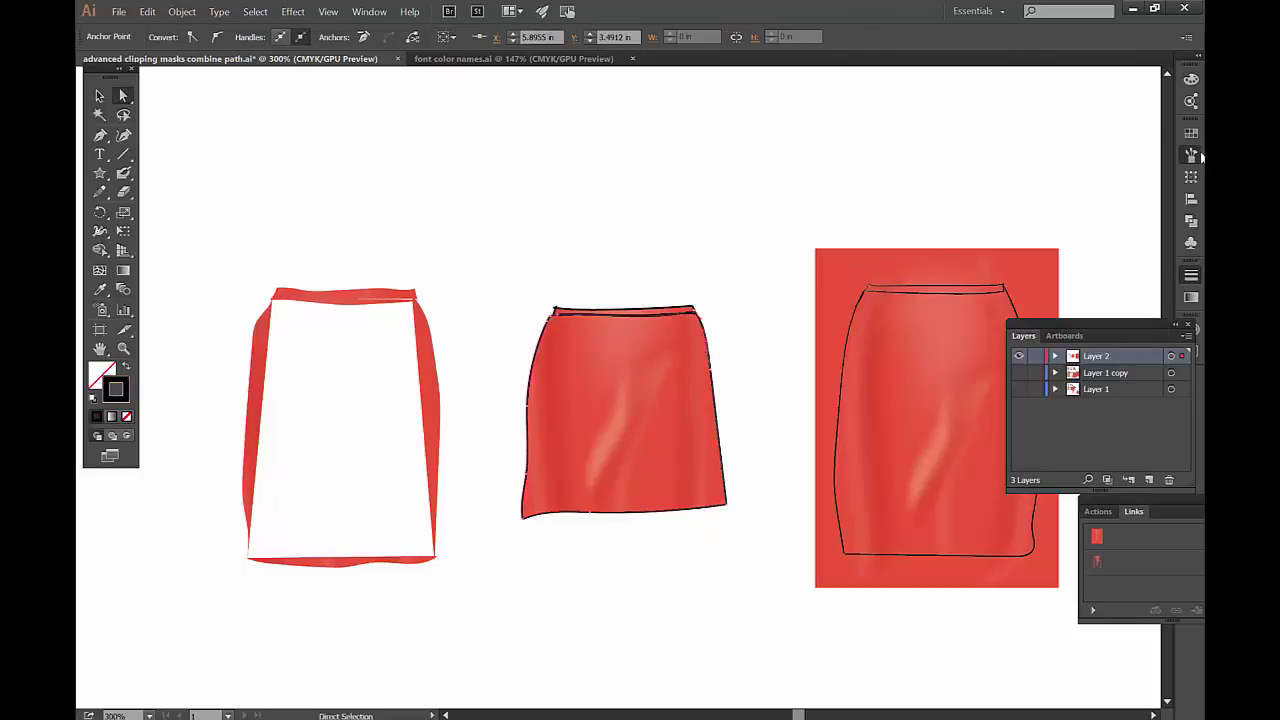
click(1066, 205)
click(1105, 178)
click(700, 334)
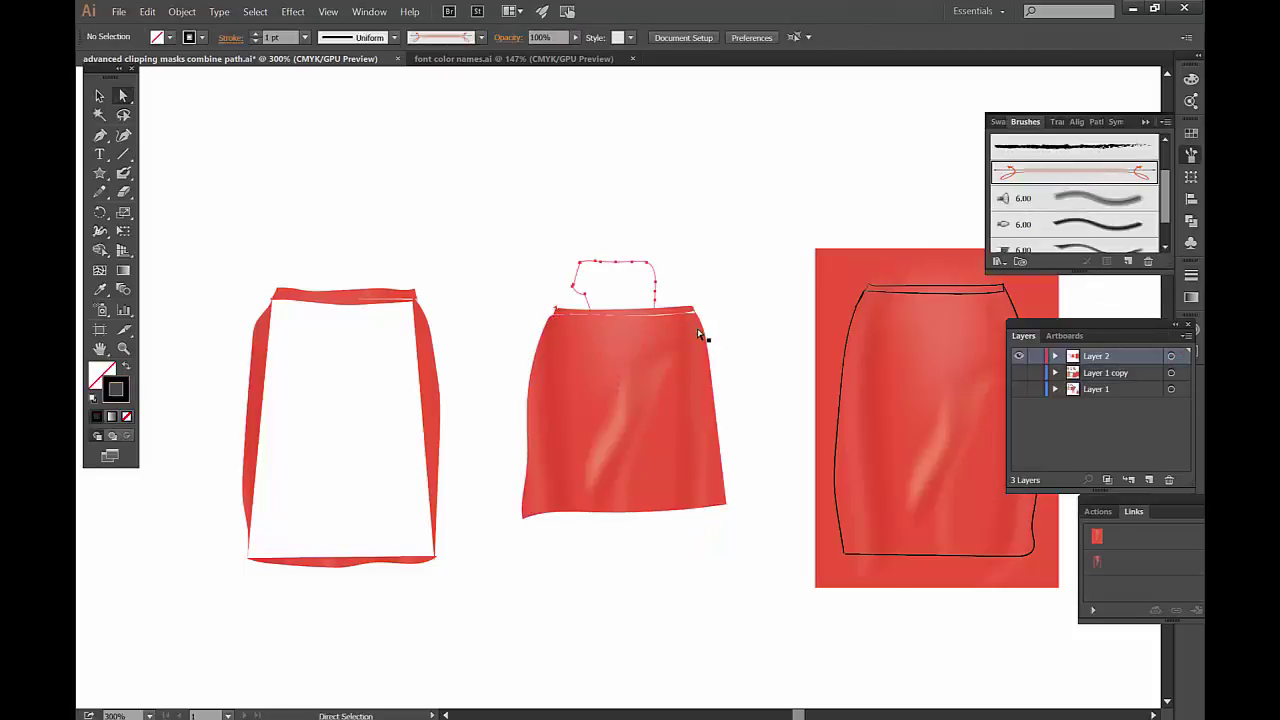
click(720, 414)
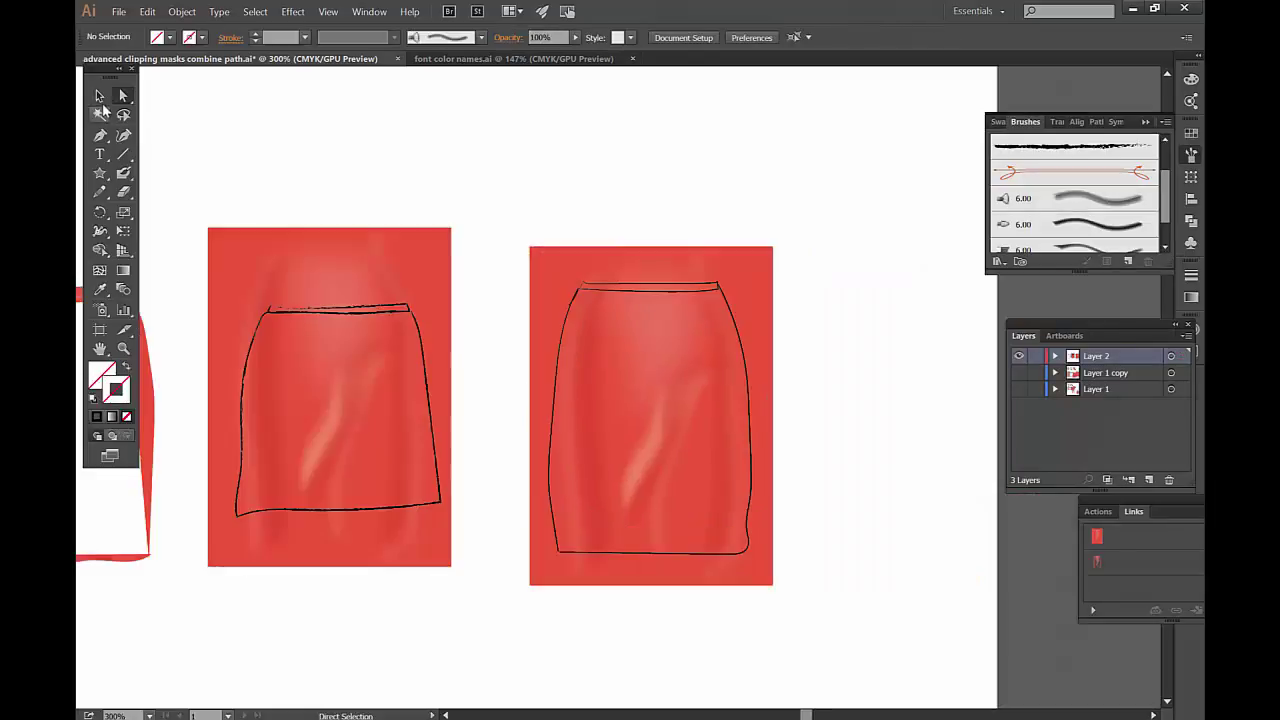
Release the compound path of the third skirt's outline.
click(99, 95)
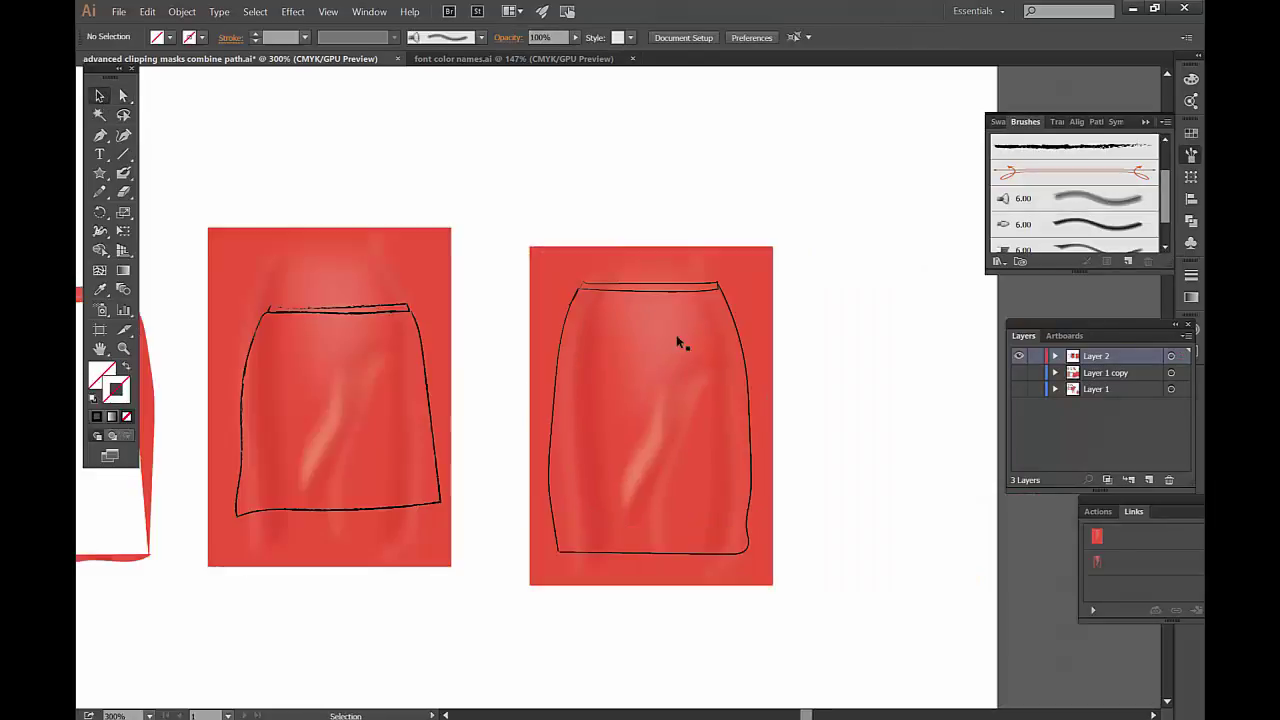
click(644, 292)
right_click(645, 297)
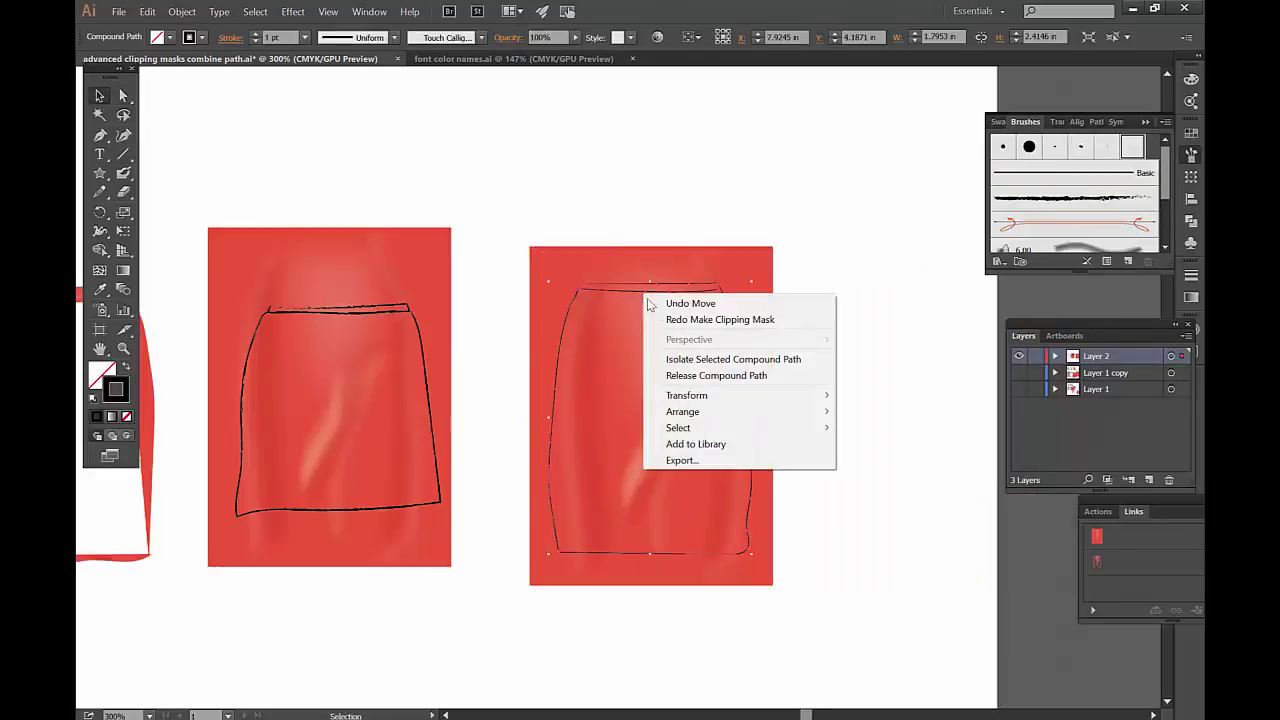
click(728, 302)
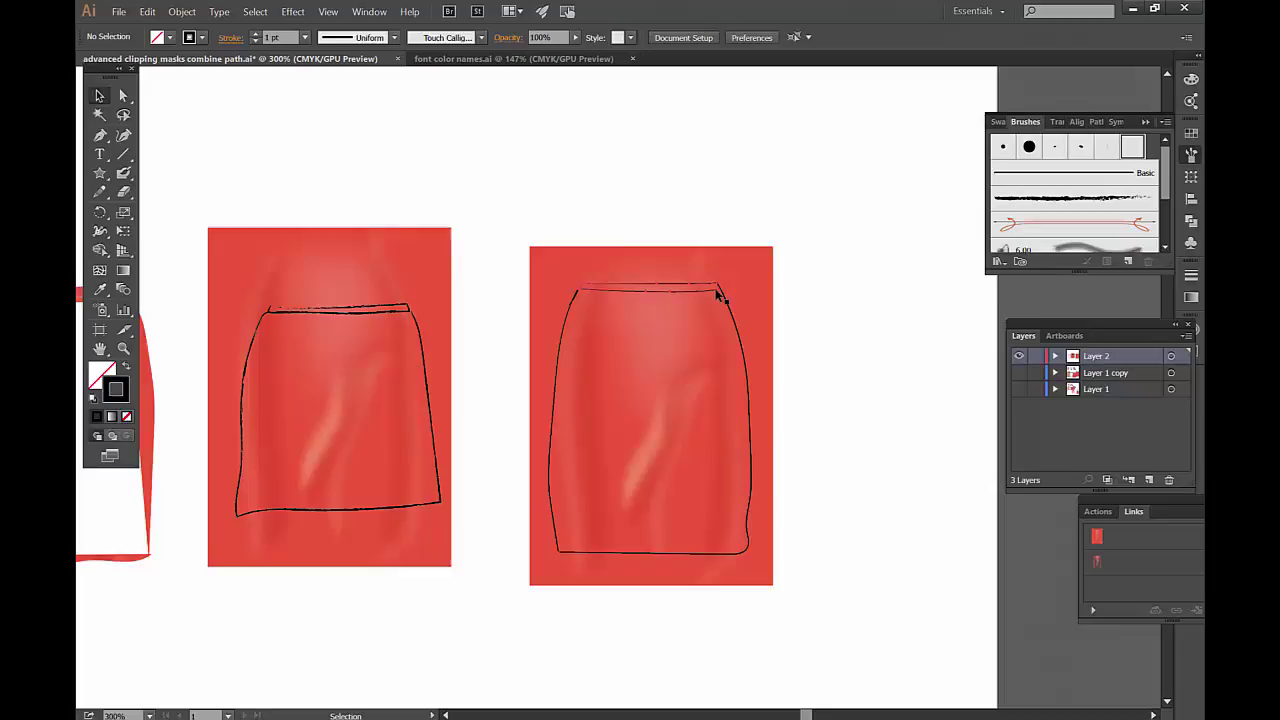
Examine the third skirt's waistband and side outlines up close.
click(717, 292)
key(ctrl+plus)
key(ctrl+plus)
key(ctrl+plus)
key(ctrl+plus)
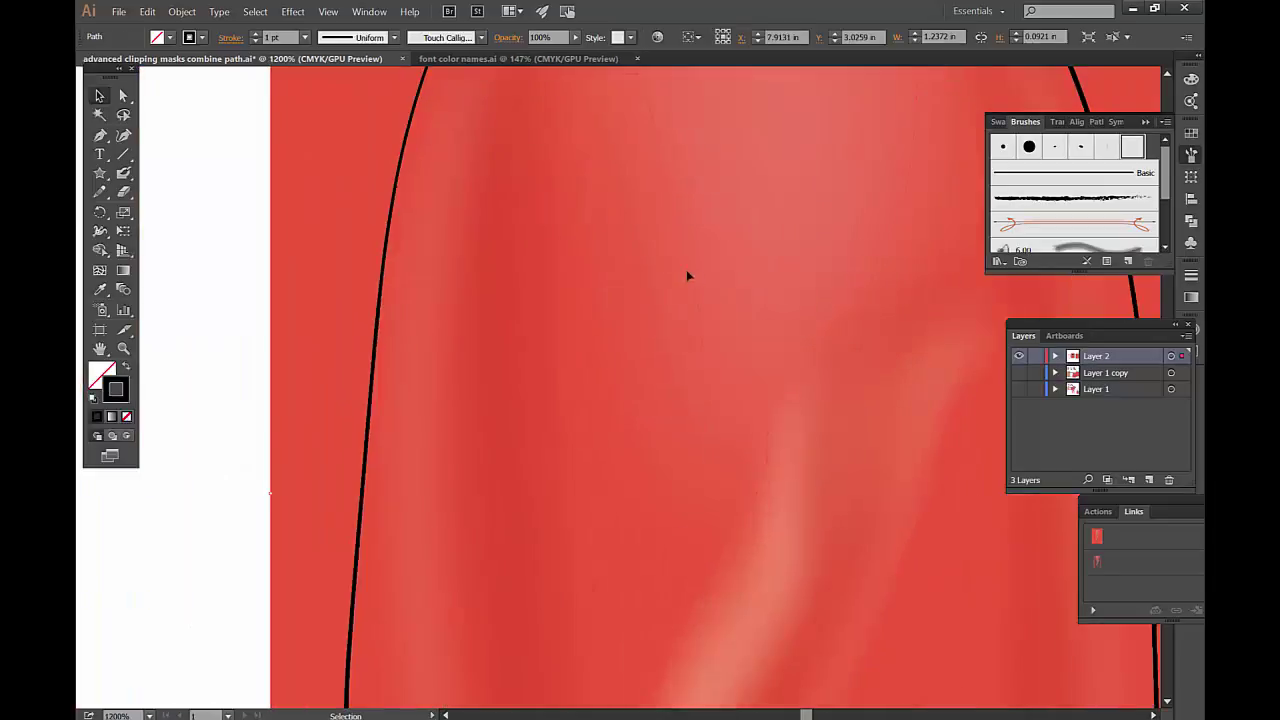
click(687, 276)
drag(687, 276, 541, 521)
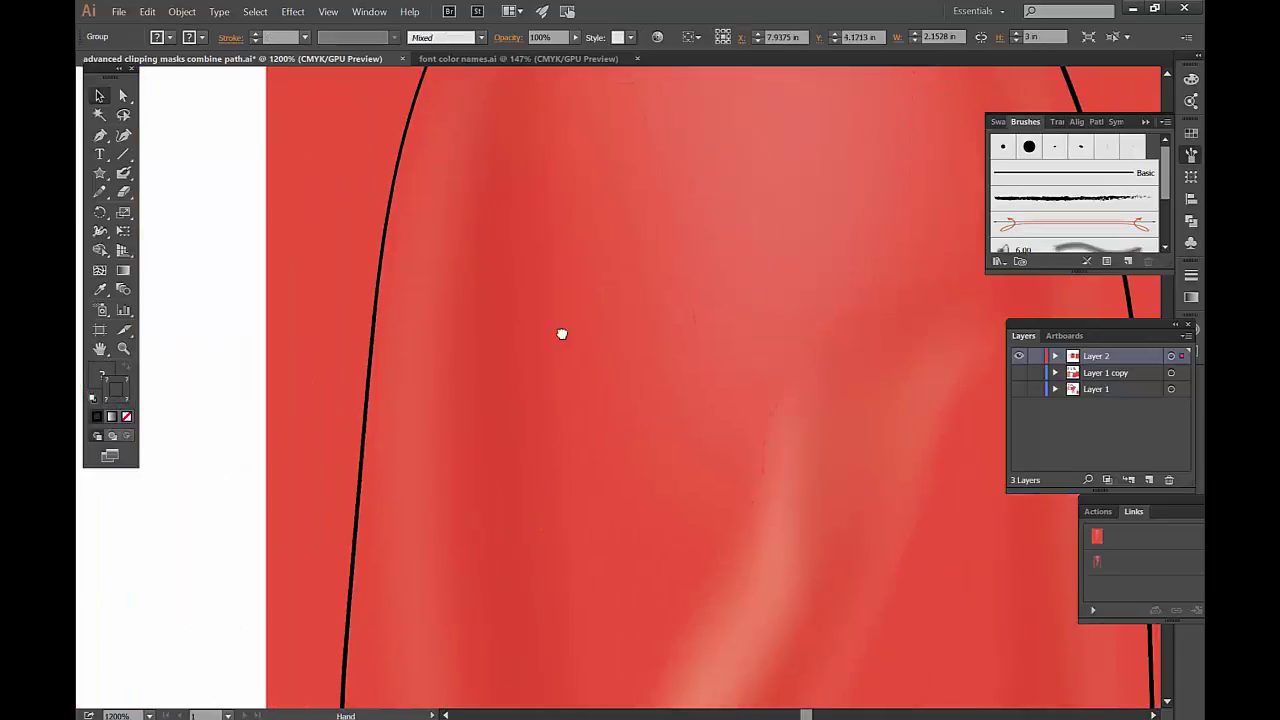
drag(584, 223, 451, 434)
drag(552, 316, 522, 380)
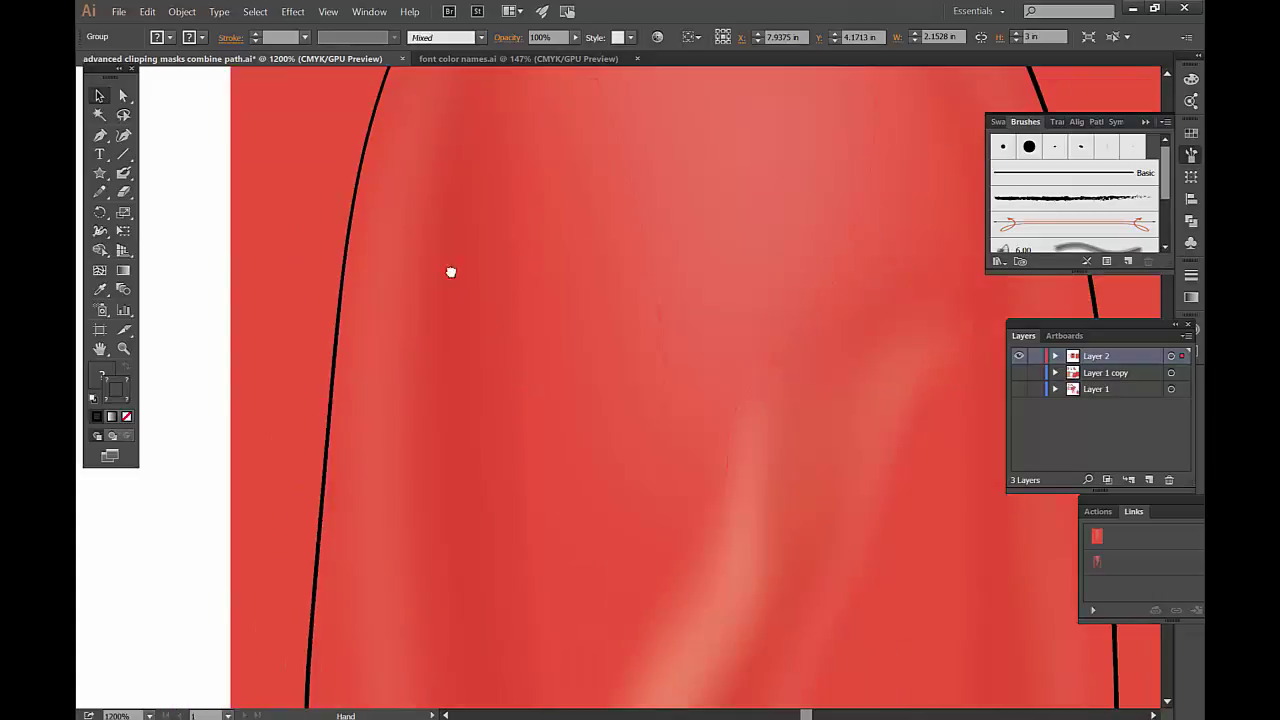
key(ctrl+shift+a)
key(ctrl+minus)
key(ctrl+minus)
key(ctrl+minus)
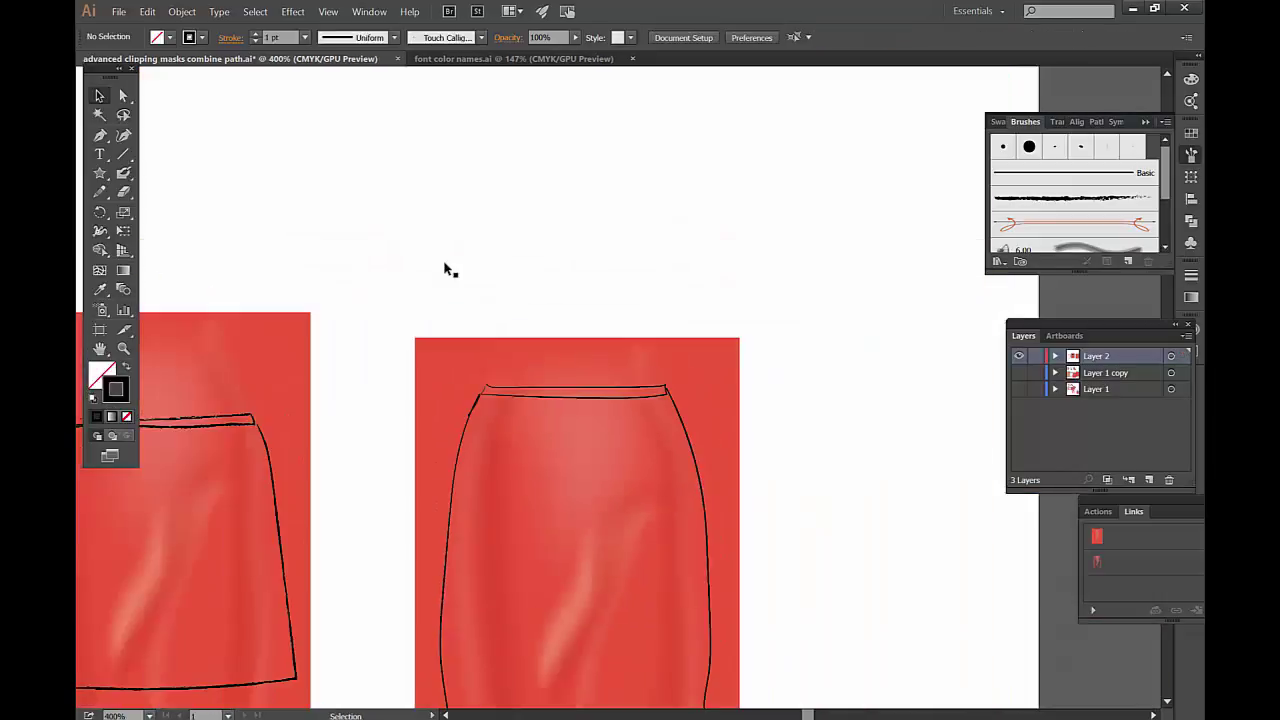
Pull the third skirt's waistband, hem-and-side path and remaining side path apart to check the open segments, and undo the moves.
drag(580, 295, 587, 200)
drag(663, 262, 660, 143)
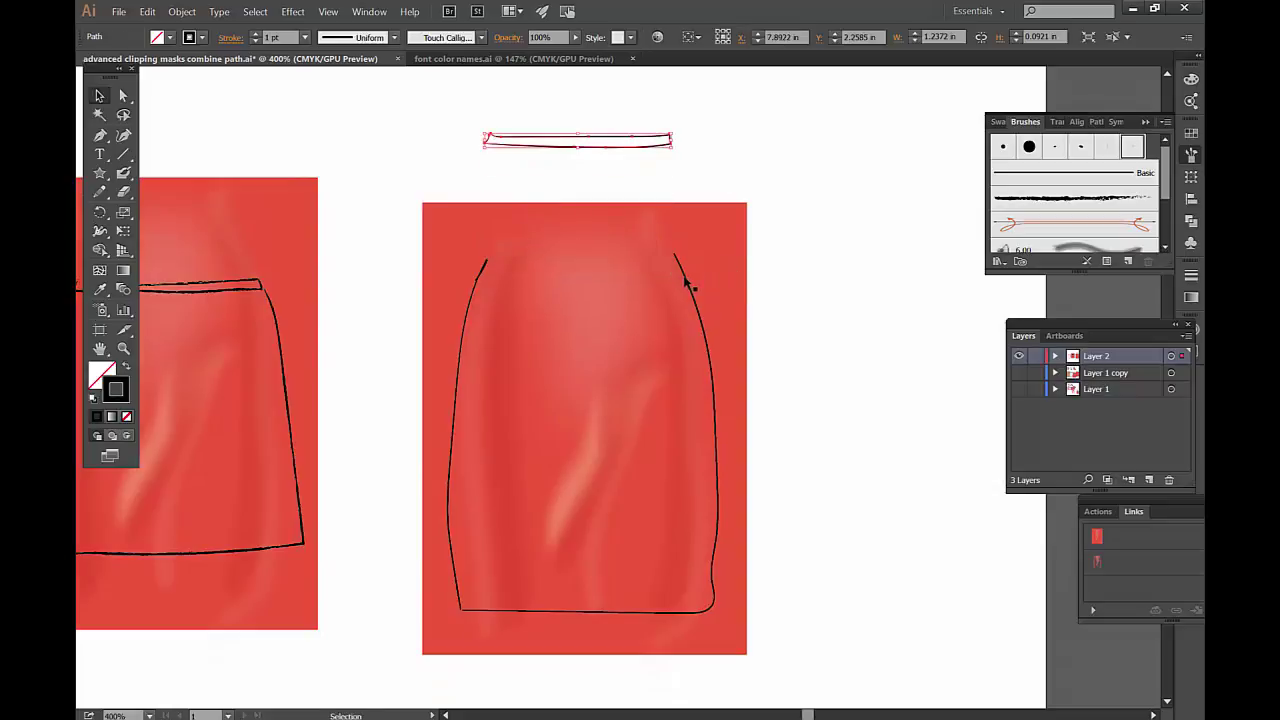
drag(686, 283, 928, 300)
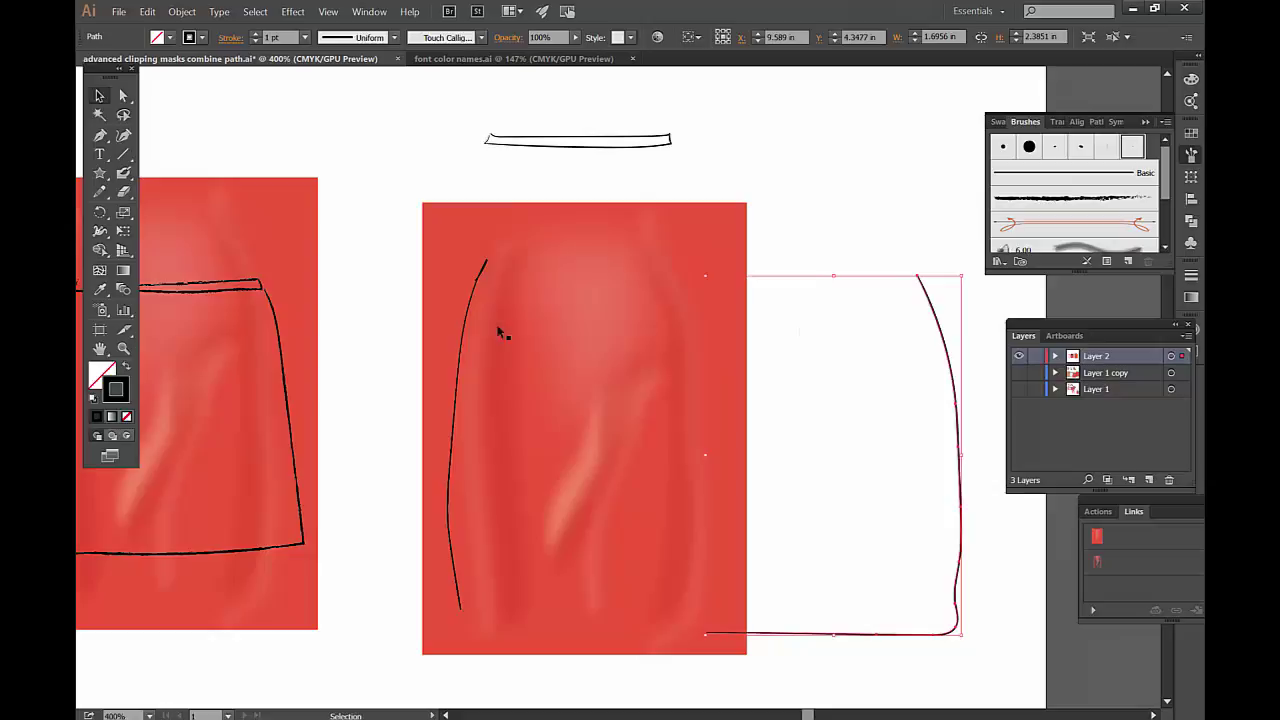
drag(468, 303, 439, 304)
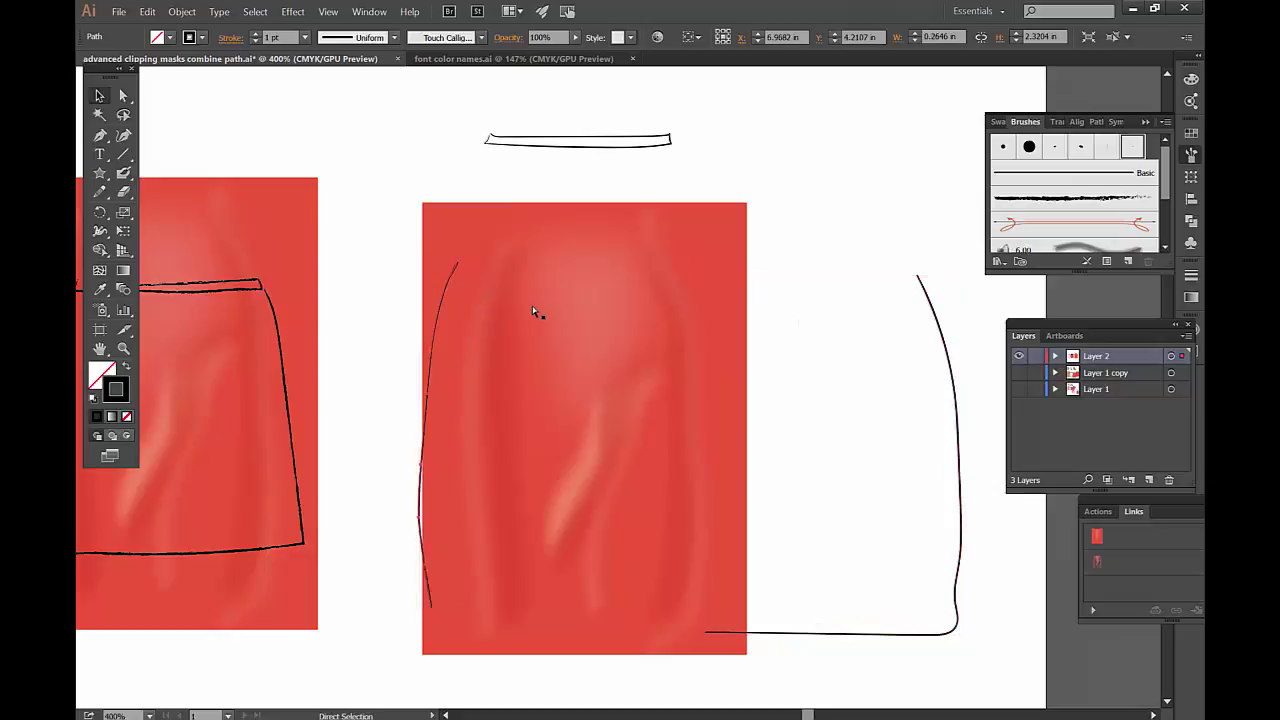
key(ctrl+z)
key(ctrl+z)
key(ctrl+z)
key(ctrl+z)
key(v)
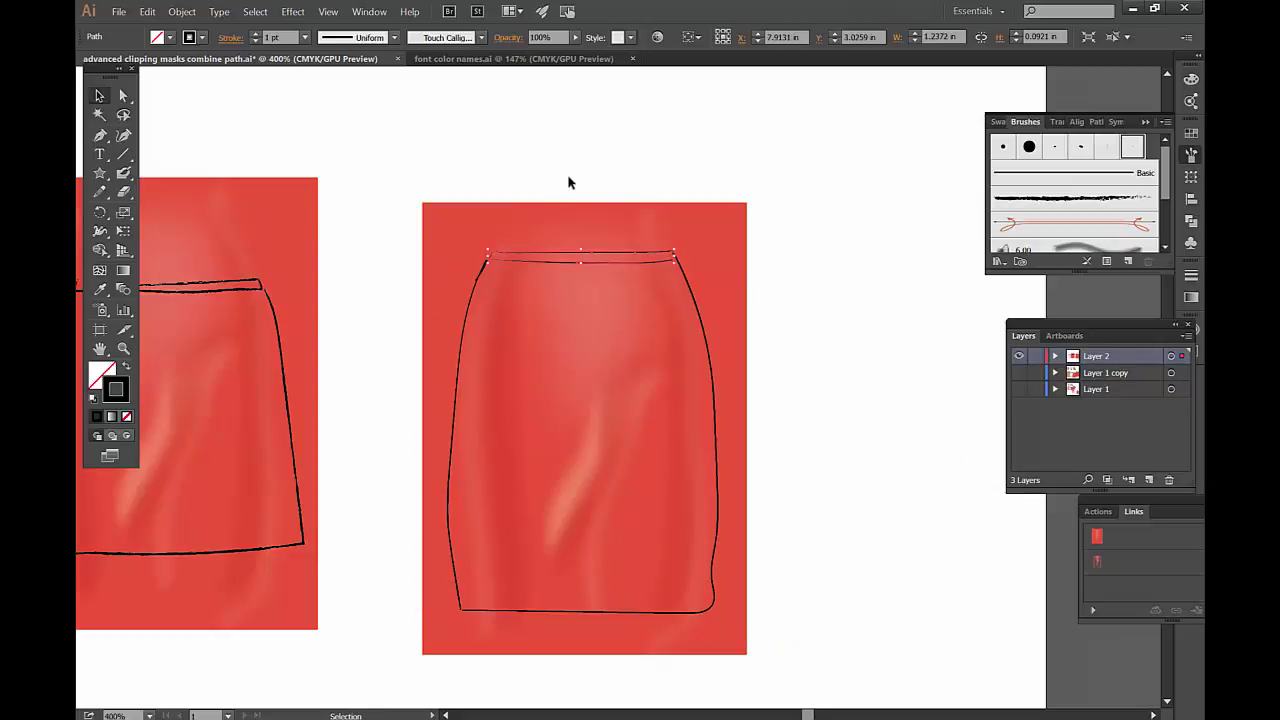
Move the red texture aside from the third skirt's outline and combine the outline's paths into a compound path.
click(582, 234)
drag(652, 210, 1022, 255)
drag(480, 180, 711, 371)
click(194, 14)
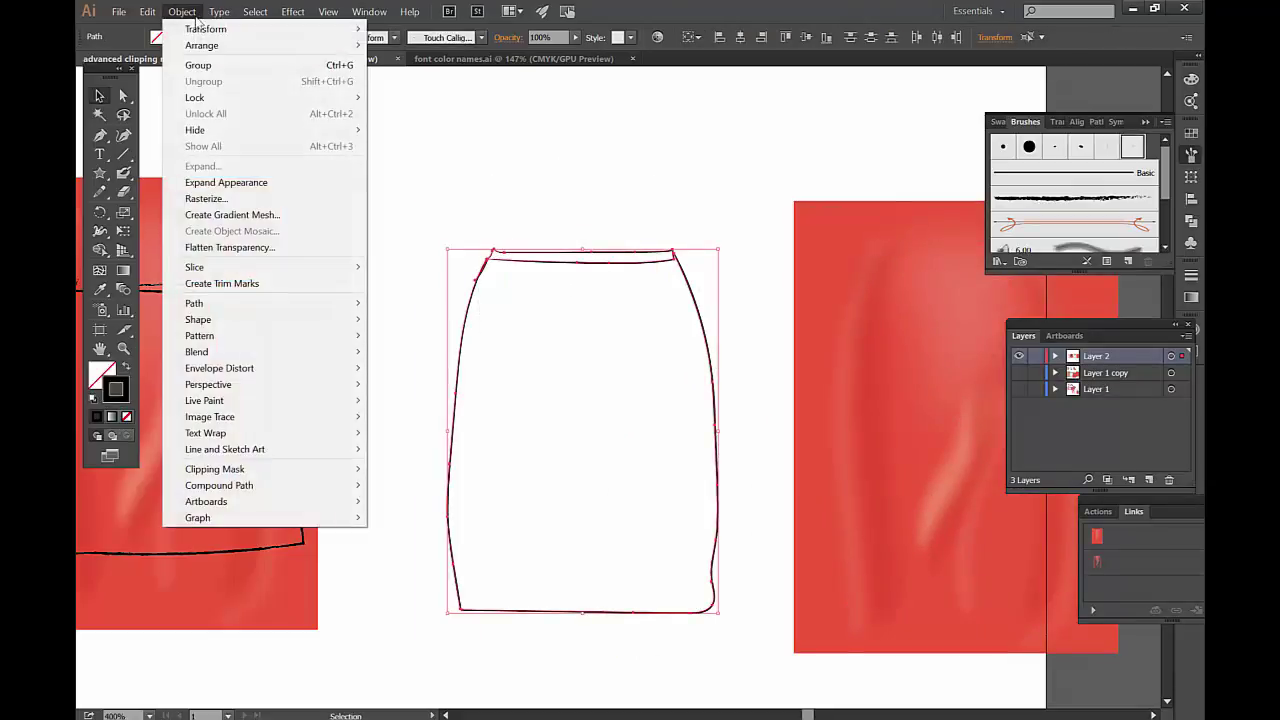
mouse_move(296, 488)
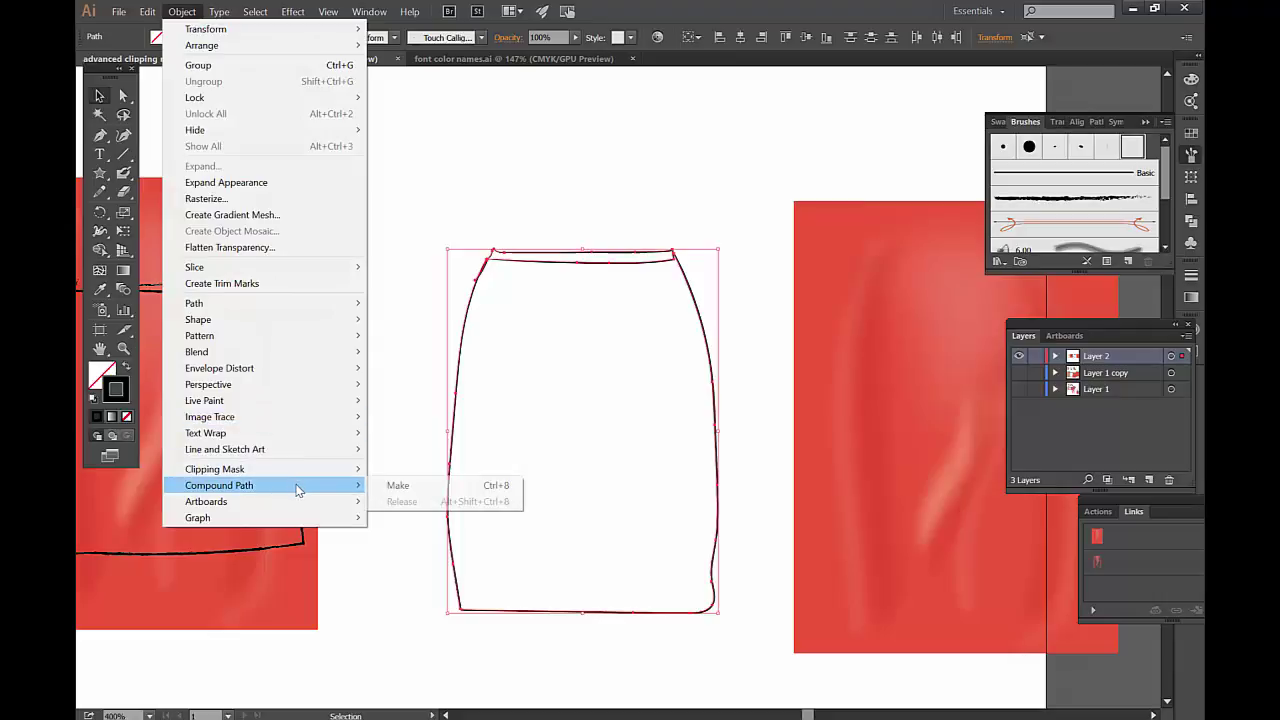
click(400, 488)
click(400, 380)
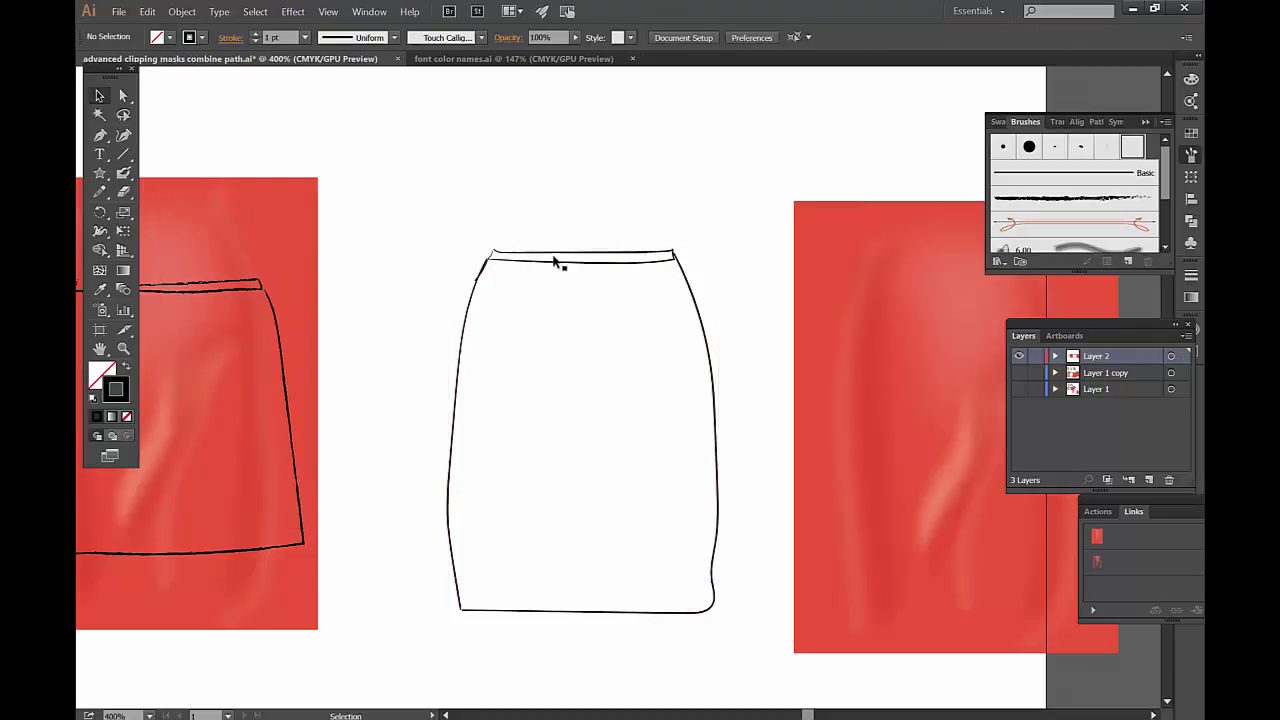
Try to clip the red texture with the third skirt's compound path, and undo the clipping mask and the texture's move.
drag(479, 225, 540, 268)
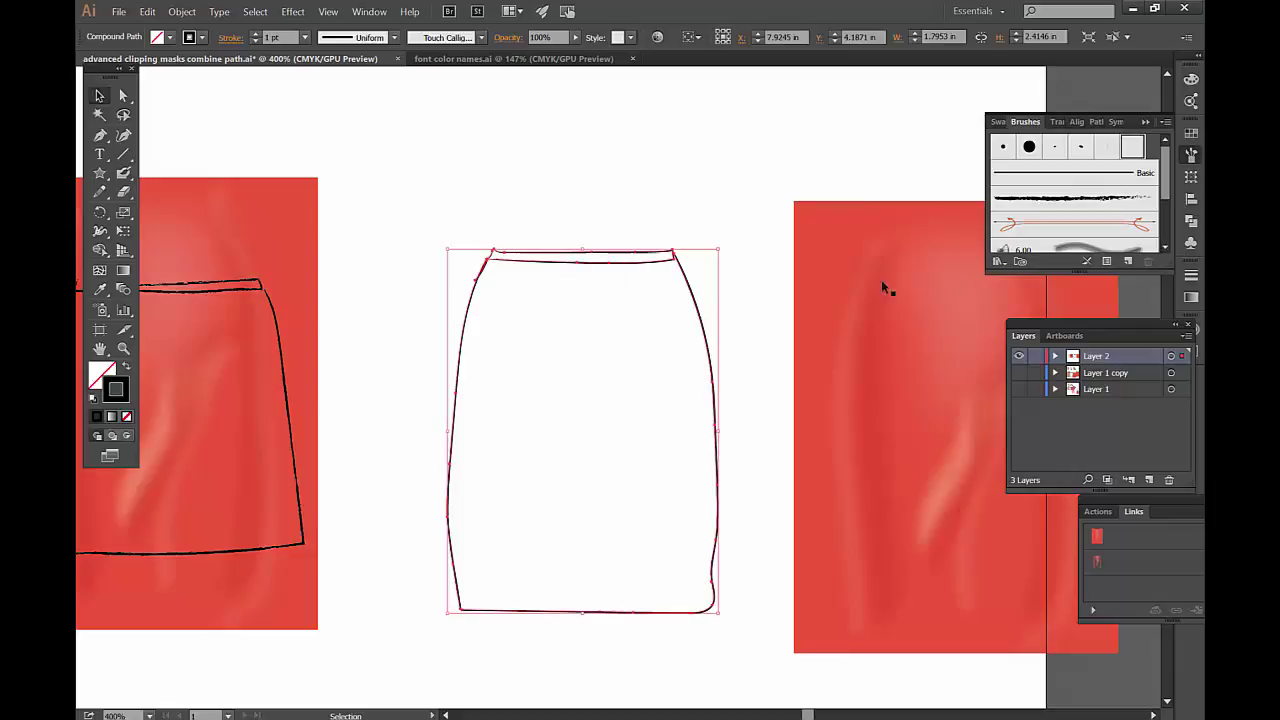
drag(882, 288, 517, 183)
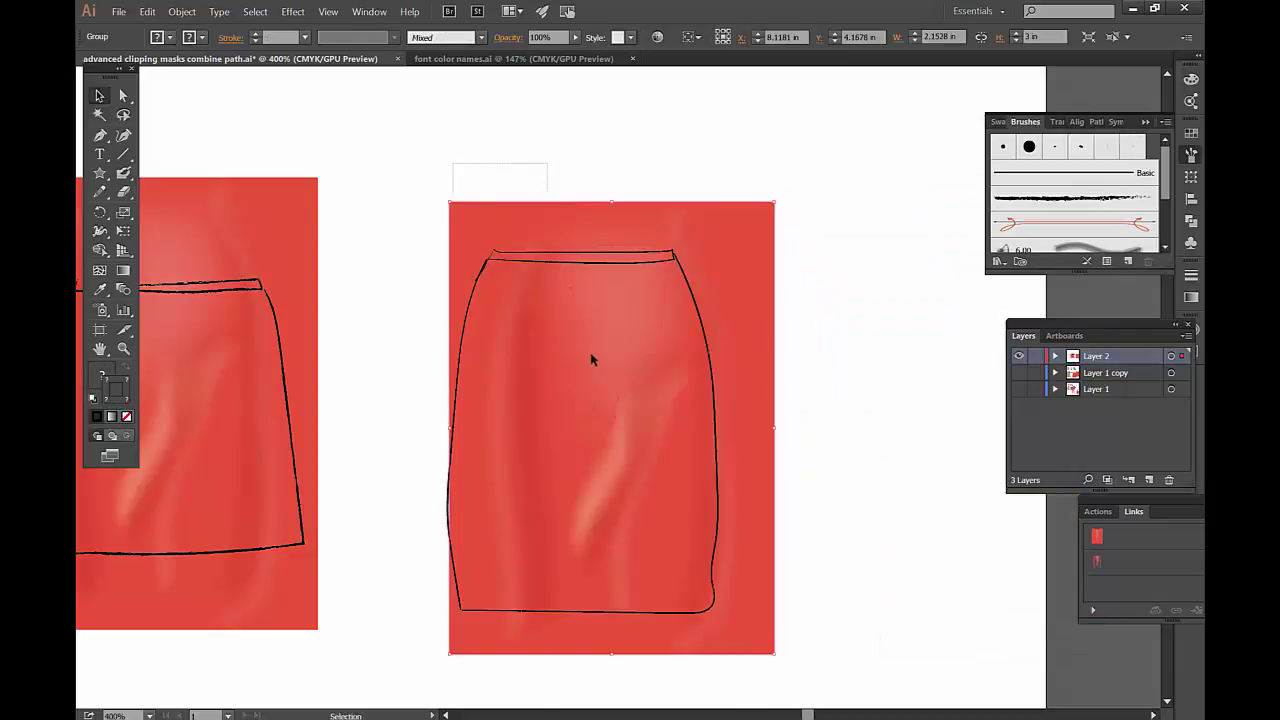
drag(632, 439, 633, 437)
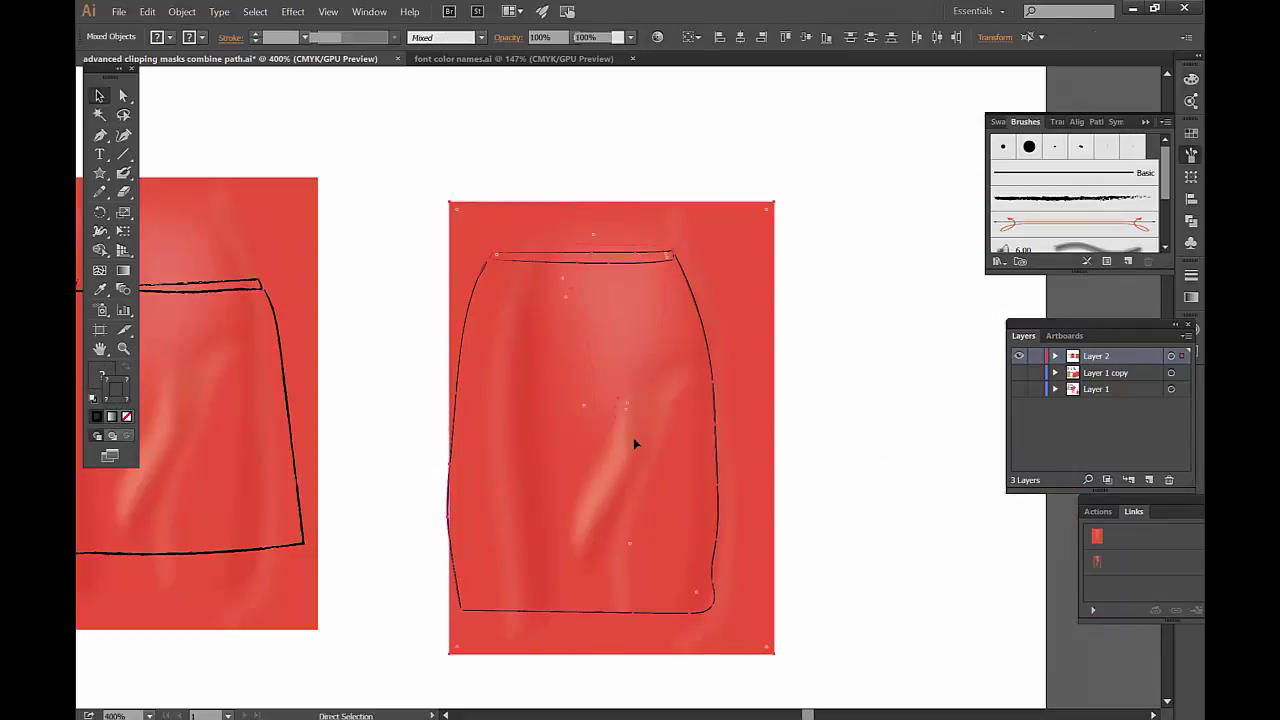
key(ctrl+7)
click(838, 332)
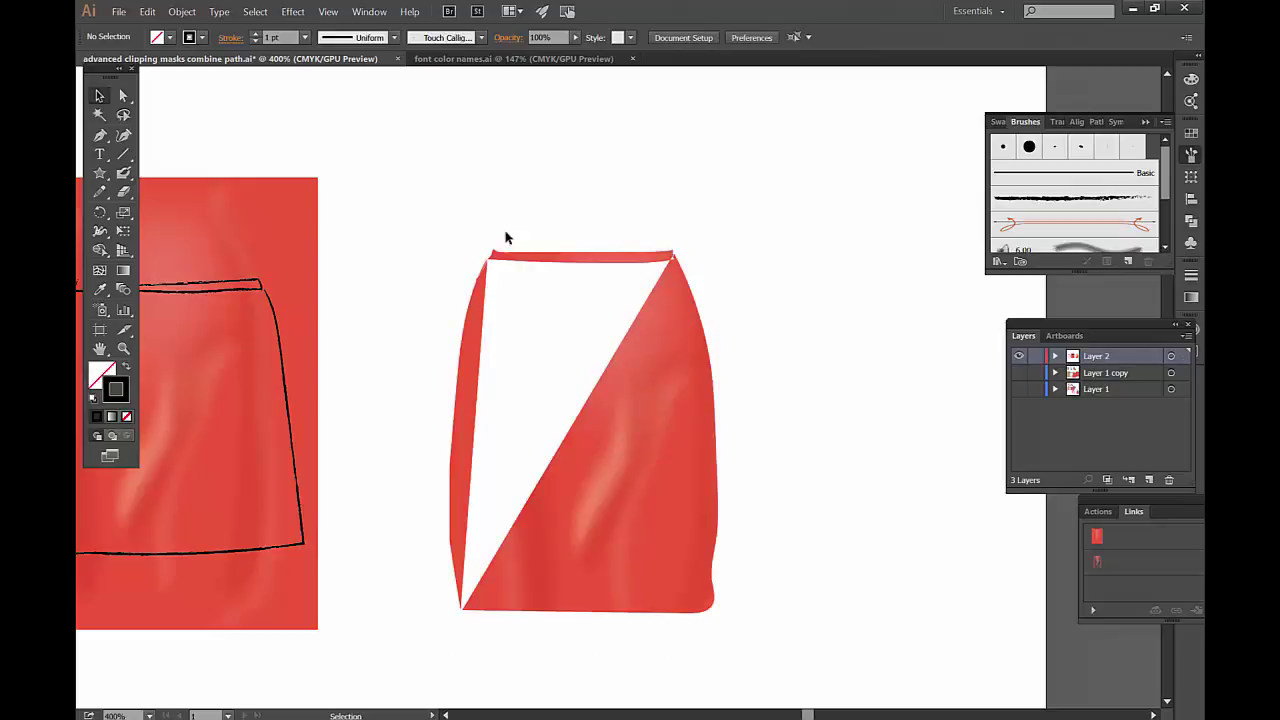
key(ctrl+z)
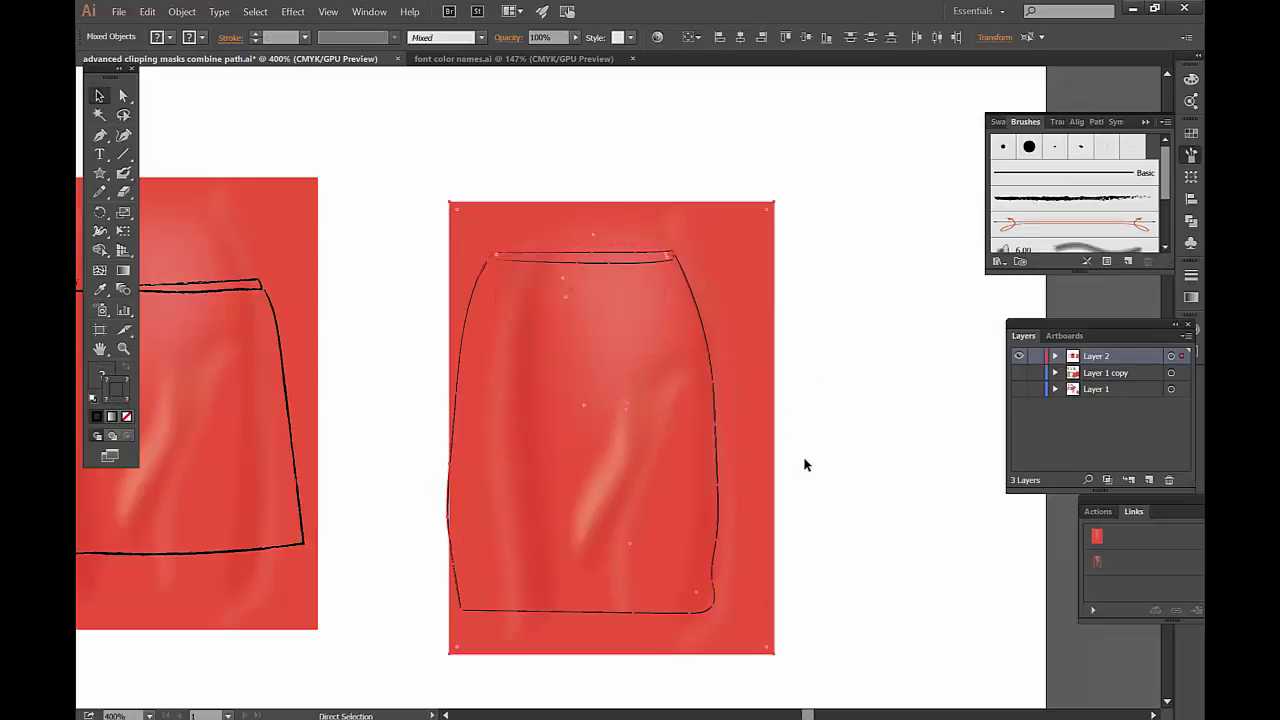
key(ctrl+z)
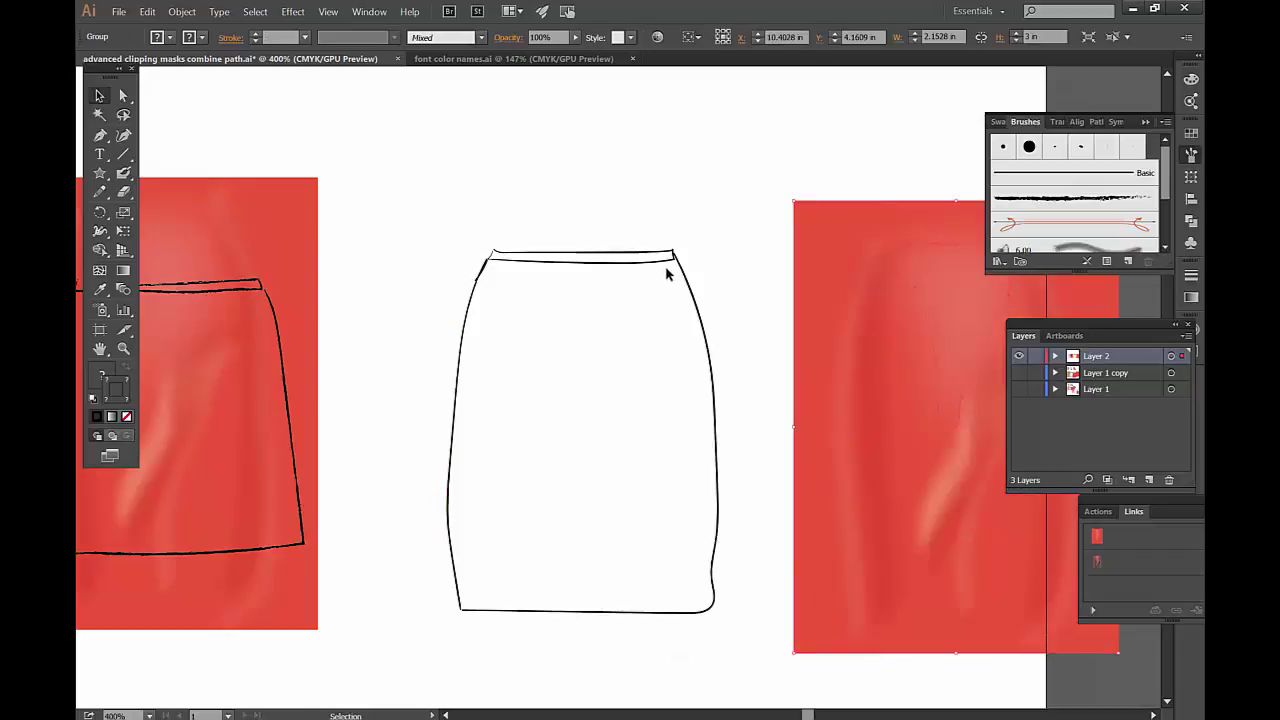
Release the third skirt's compound path into separate paths.
click(663, 263)
right_click(665, 265)
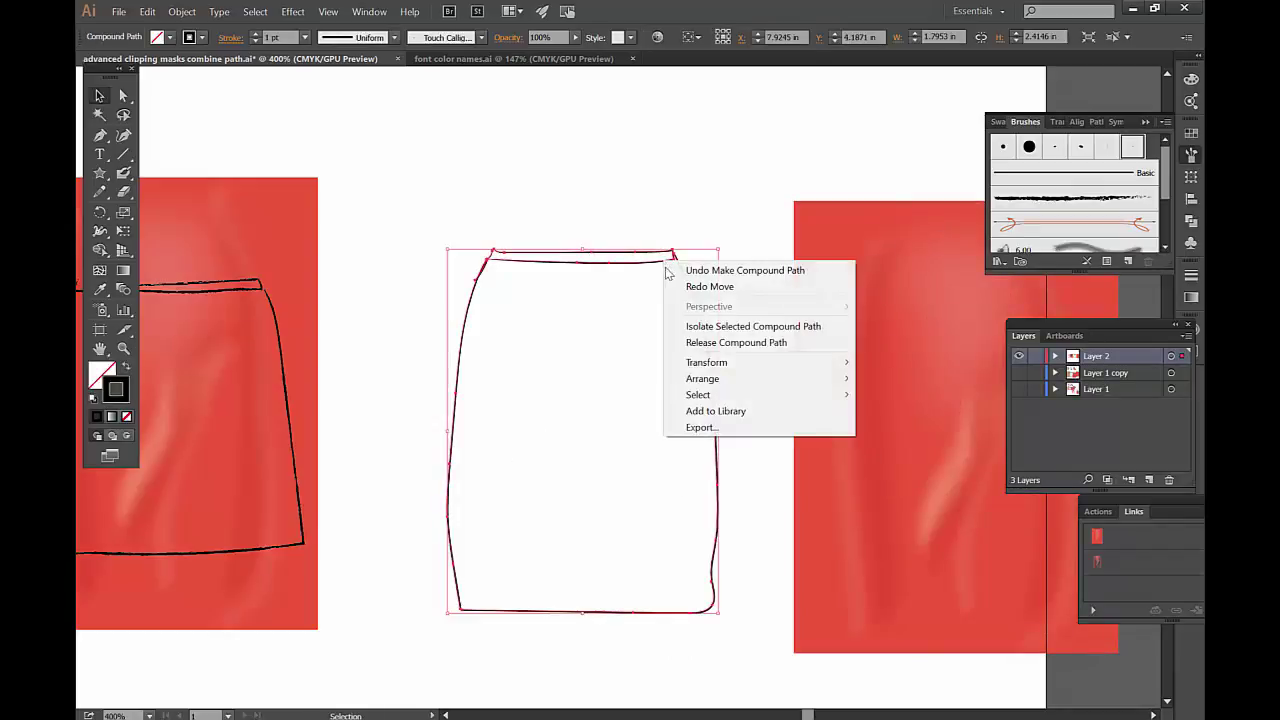
click(700, 342)
click(687, 226)
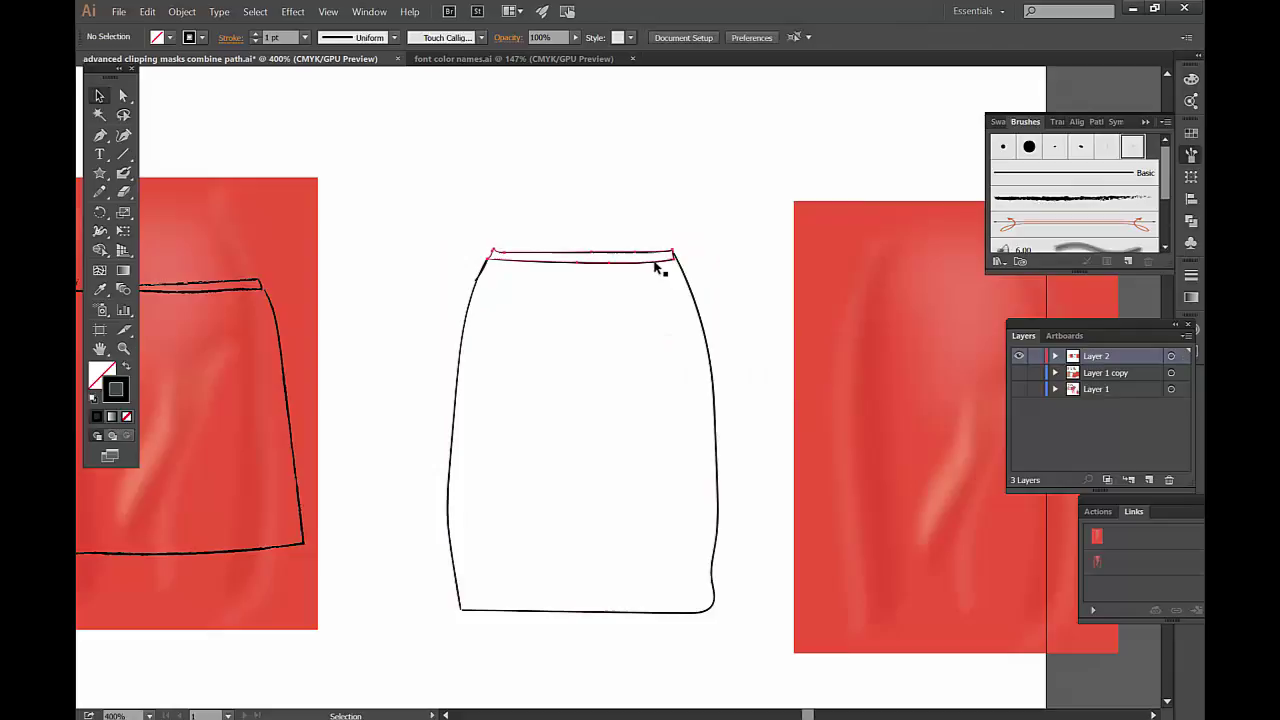
Pull the third skirt's waistband and hem-and-side path away from the remaining side path, and undo both moves.
drag(655, 265, 646, 228)
click(477, 271)
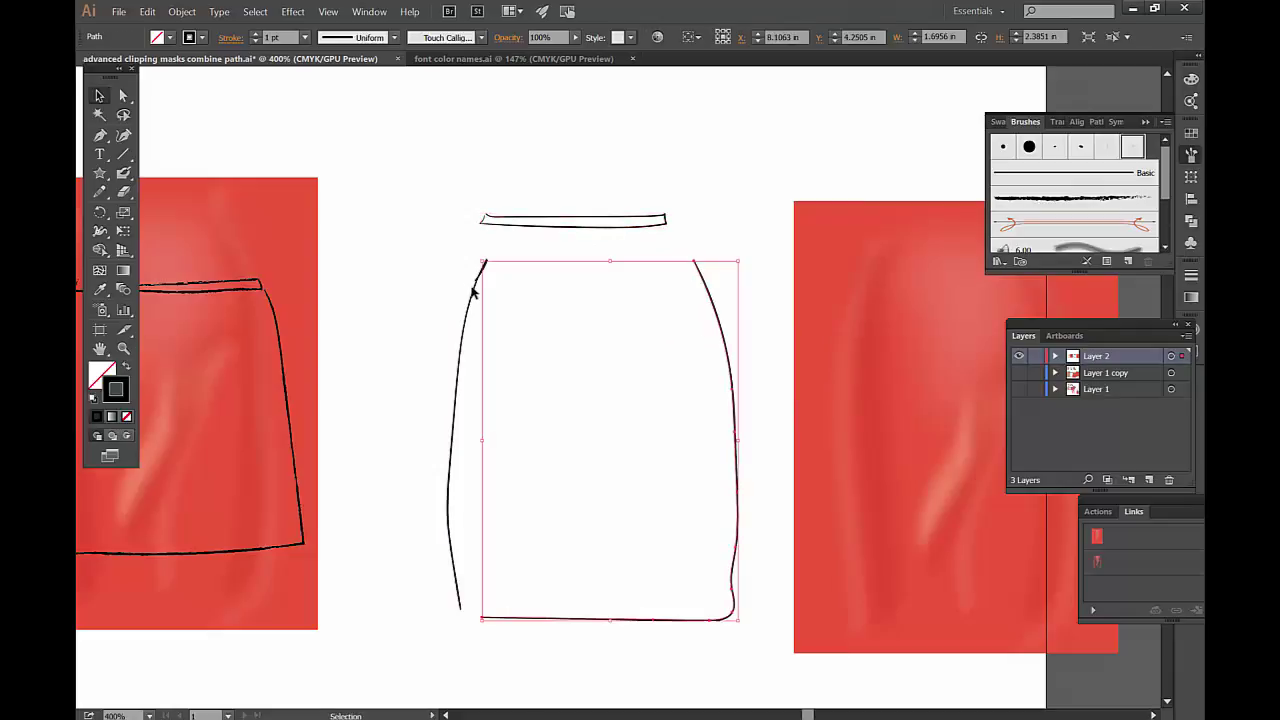
key(ctrl+z)
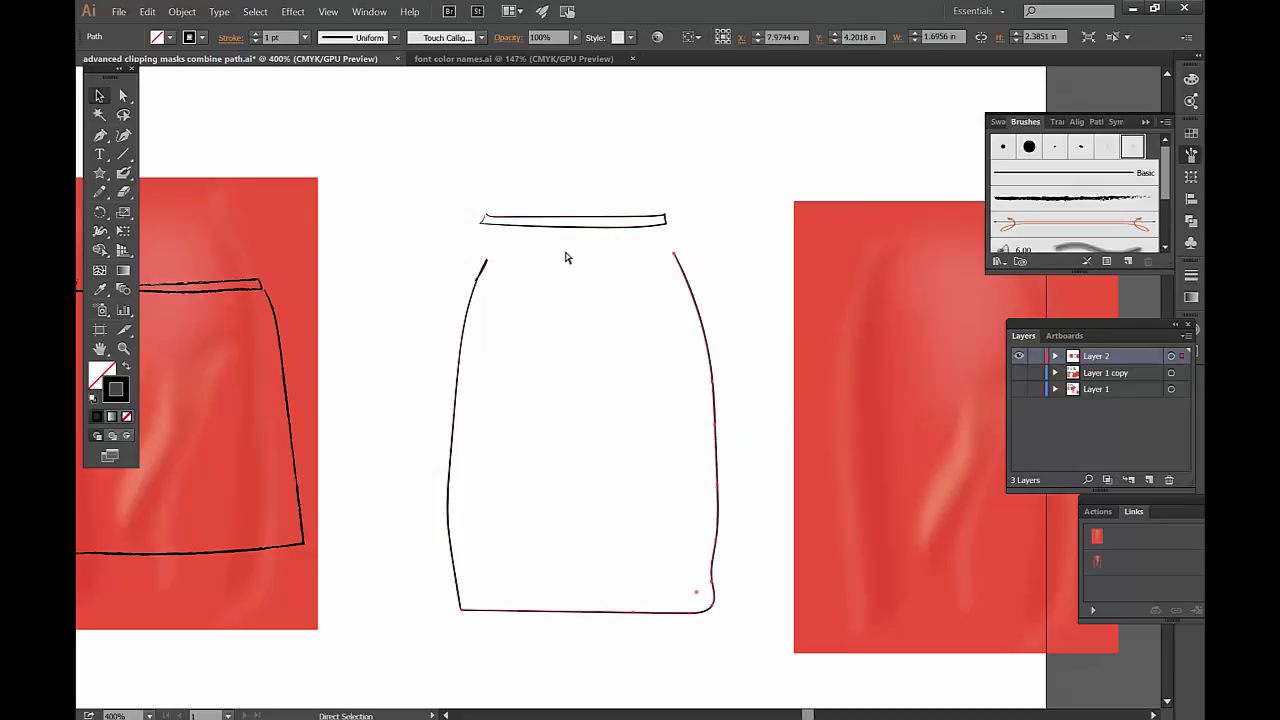
key(ctrl+z)
click(614, 240)
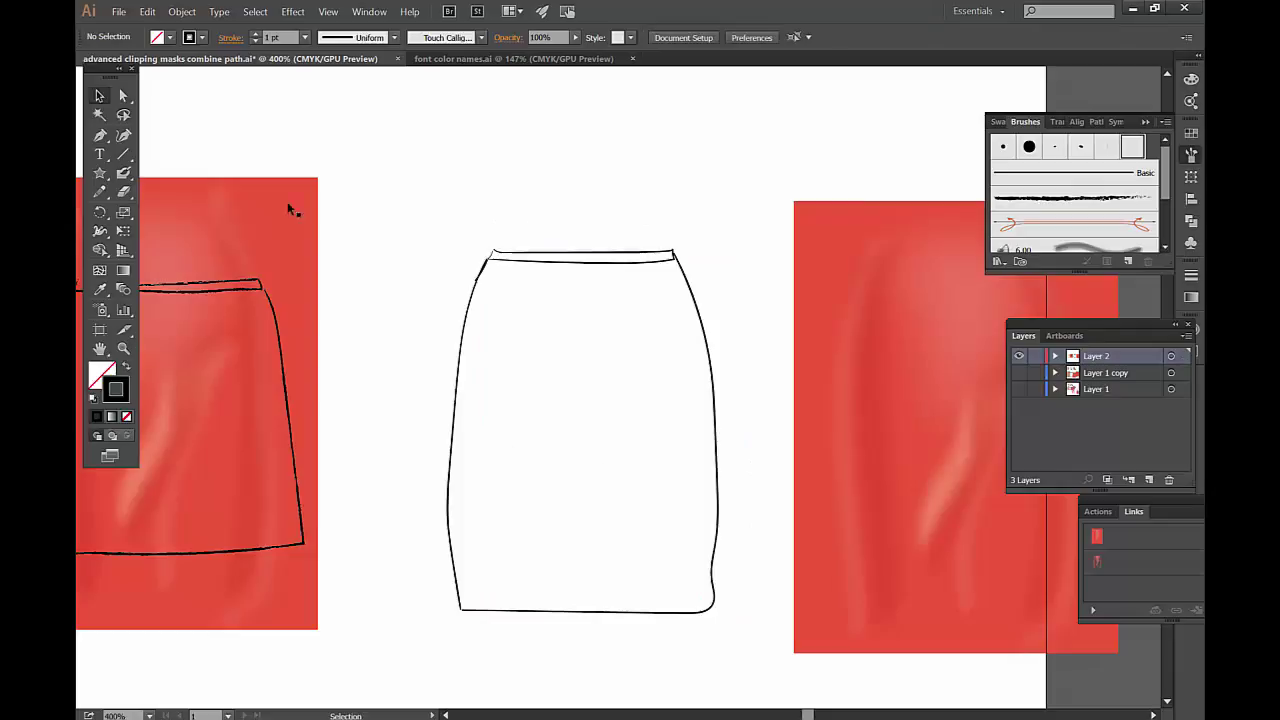
Try a purple fill on all of the third skirt's outline paths.
click(474, 298)
mouse_move(440, 198)
mouse_down()
mouse_move(680, 434)
mouse_move(770, 620)
mouse_move(738, 633)
mouse_up()
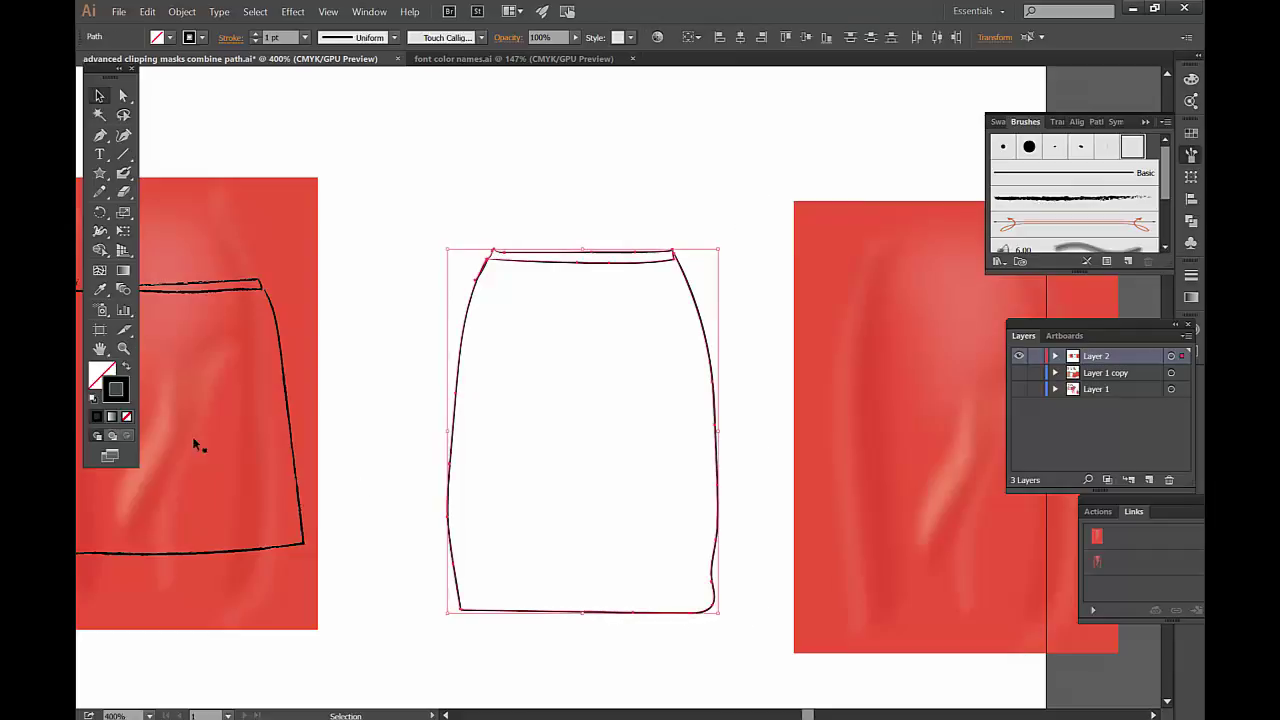
click(95, 378)
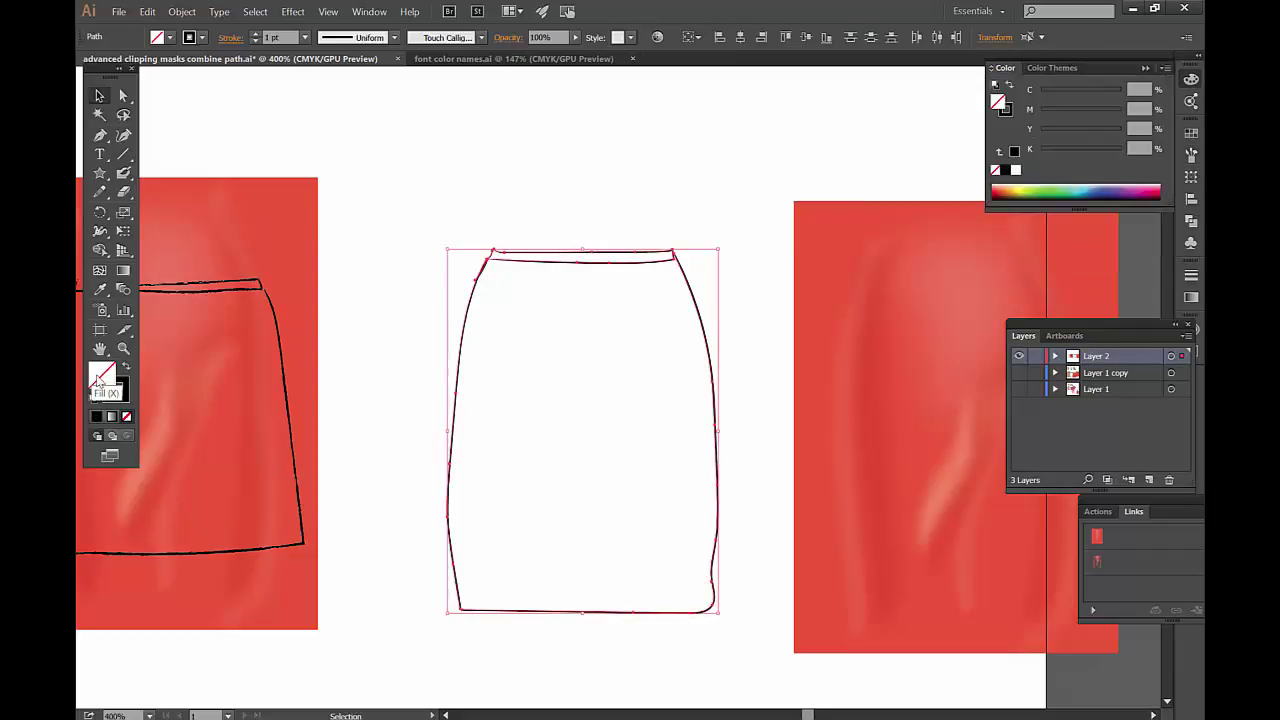
click(1127, 189)
Try a purple fill on the middle skirt's waistband and a green fill on its body, and undo both fills.
click(509, 291)
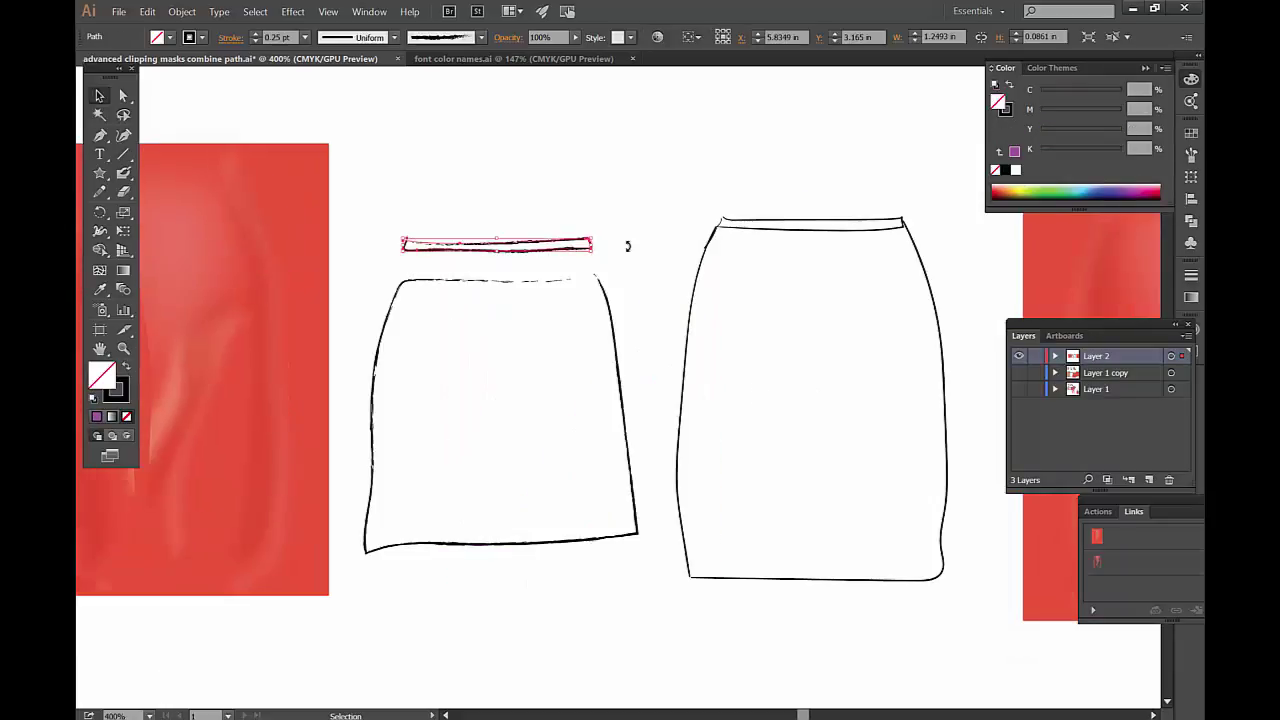
click(1147, 185)
click(420, 229)
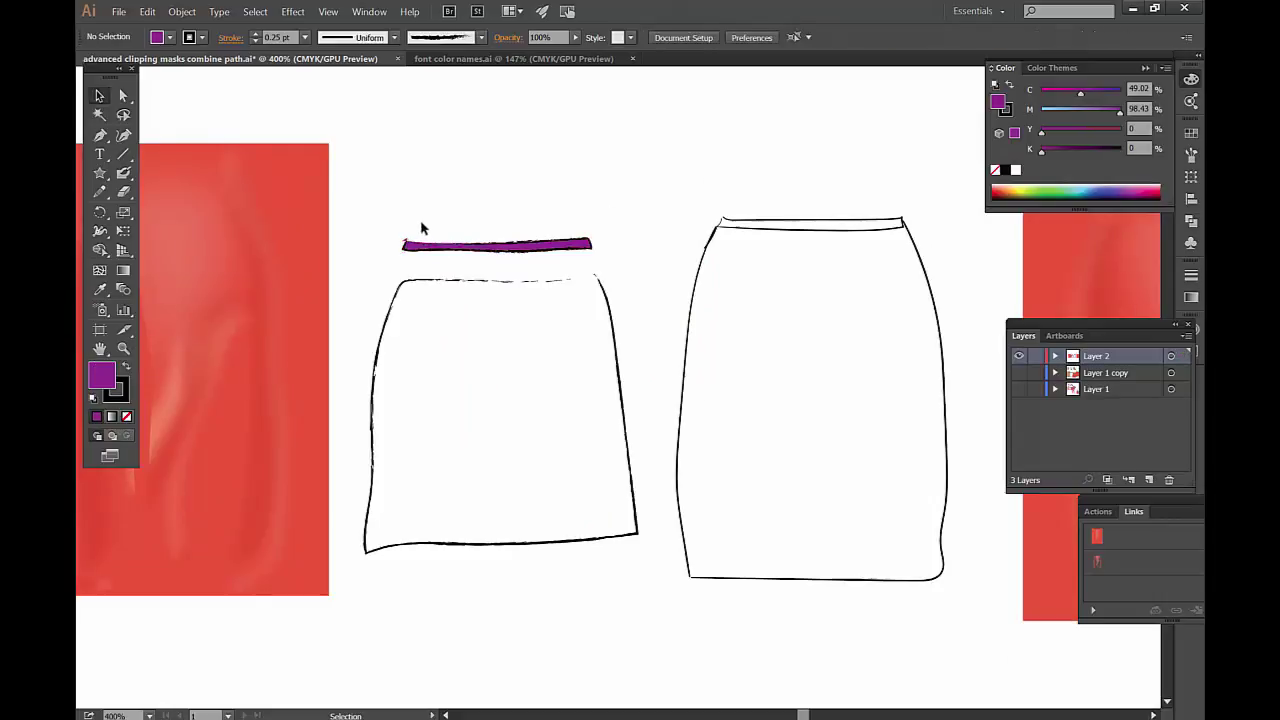
click(578, 283)
click(1055, 187)
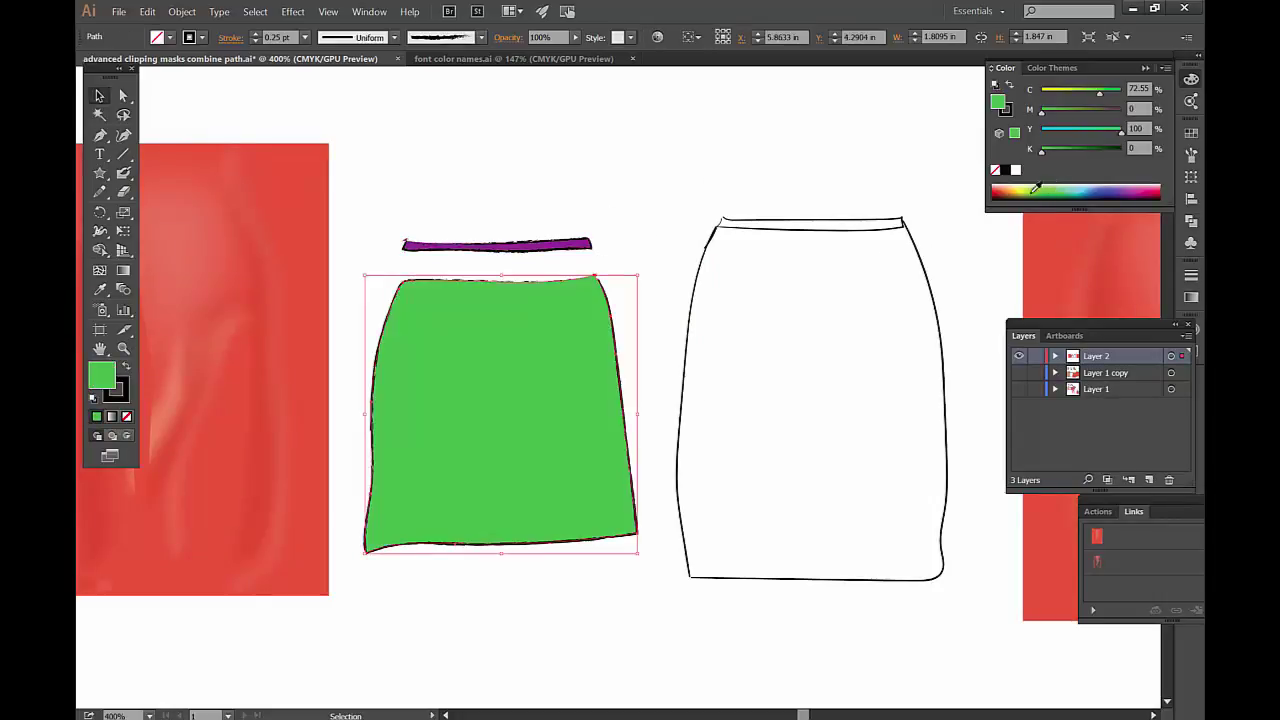
click(597, 207)
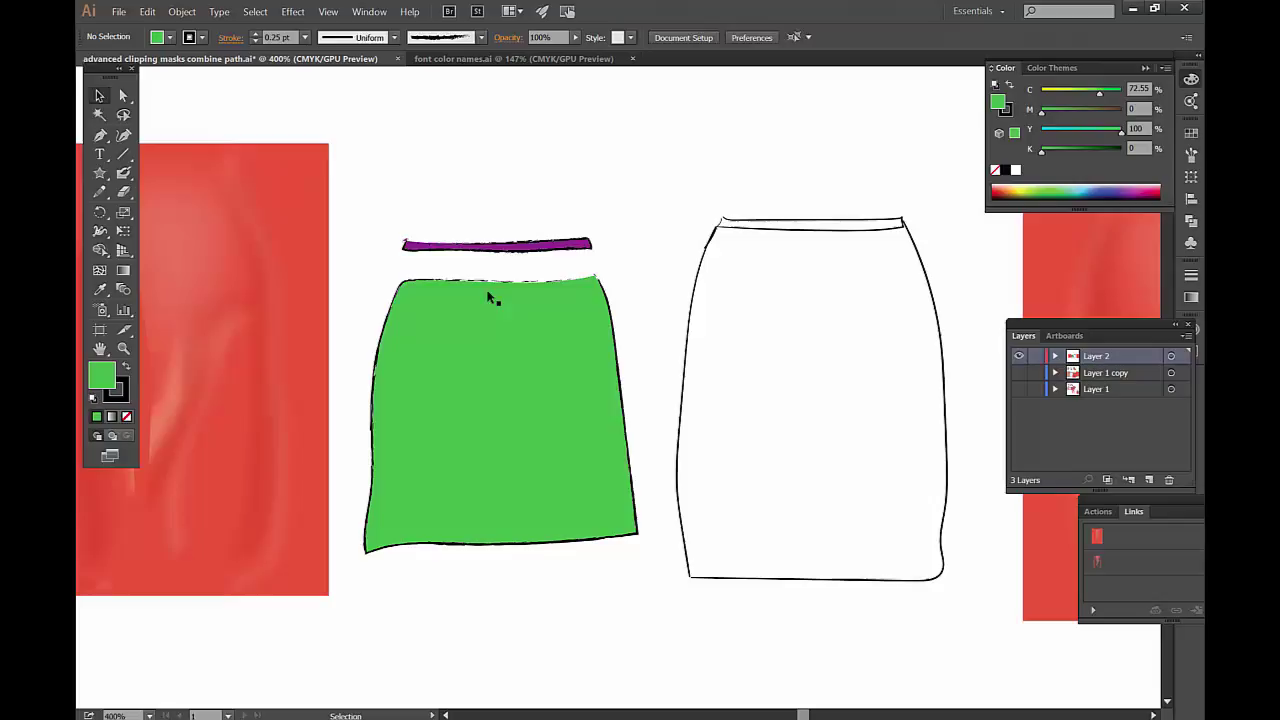
key(ctrl+z)
key(ctrl+z)
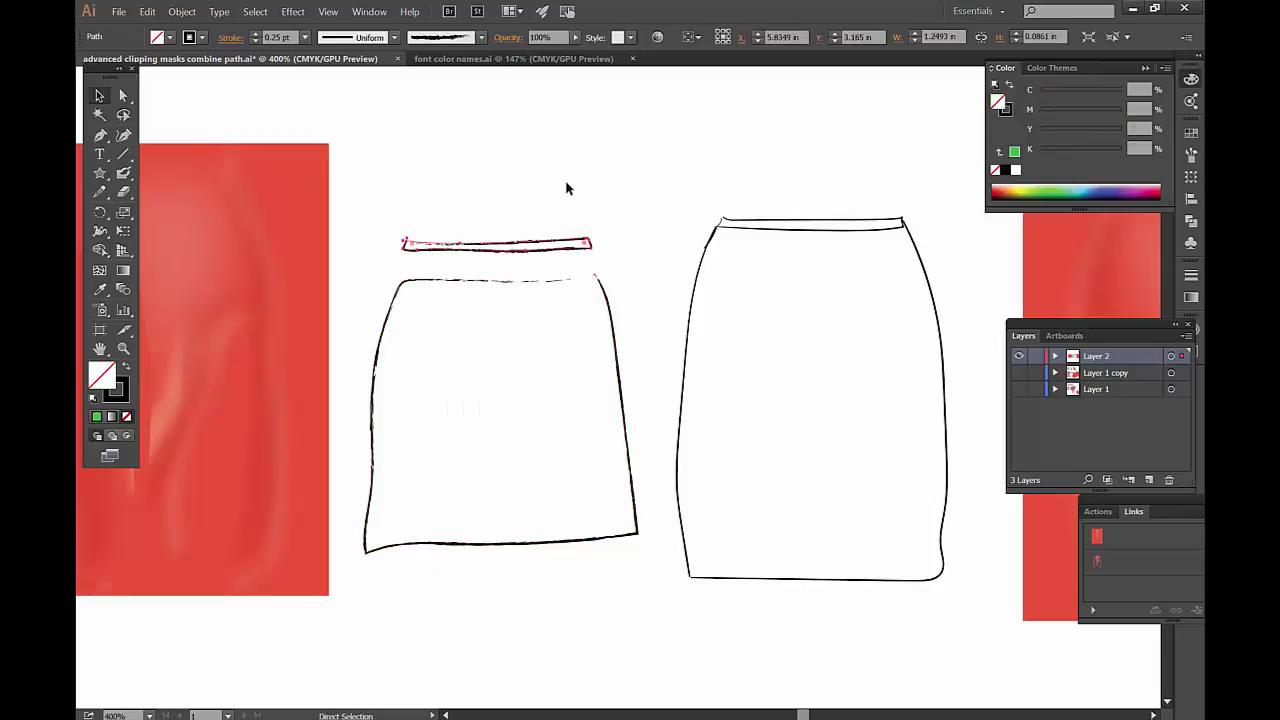
click(457, 188)
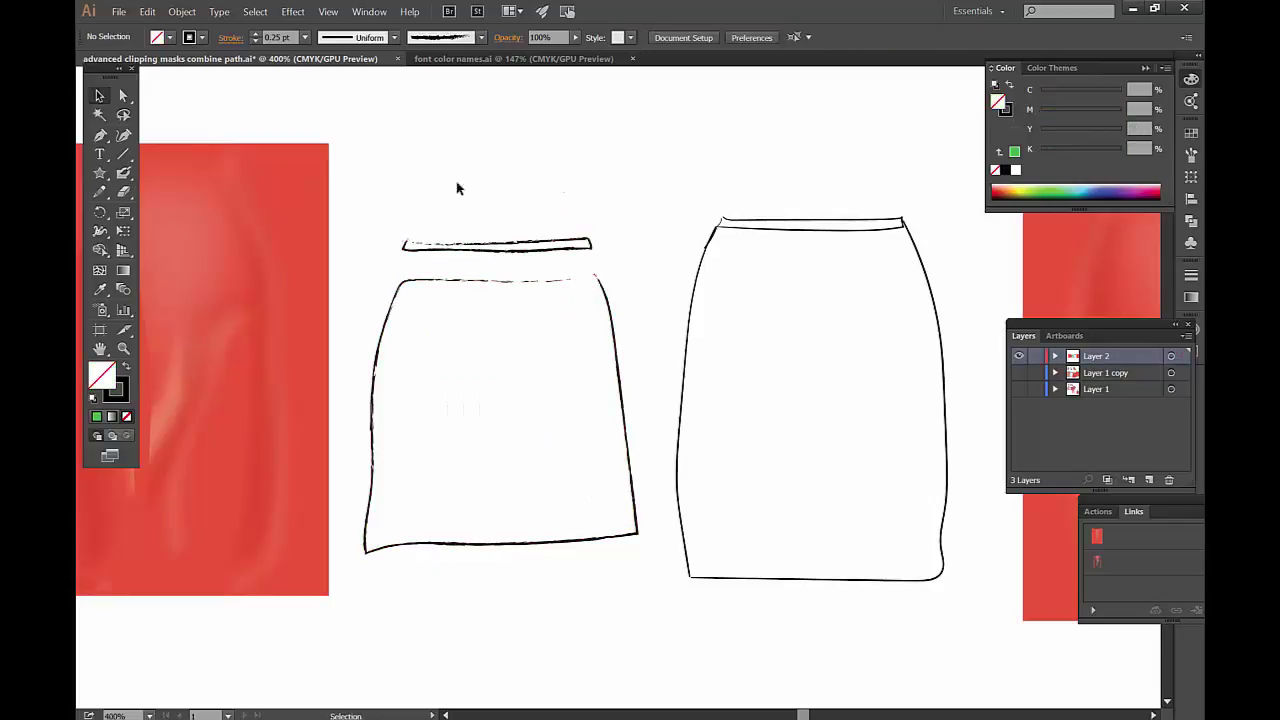
Show and lock Layer 1 copy, hide Layer 2, and add a new layer for Paintbrush strokes.
click(106, 192)
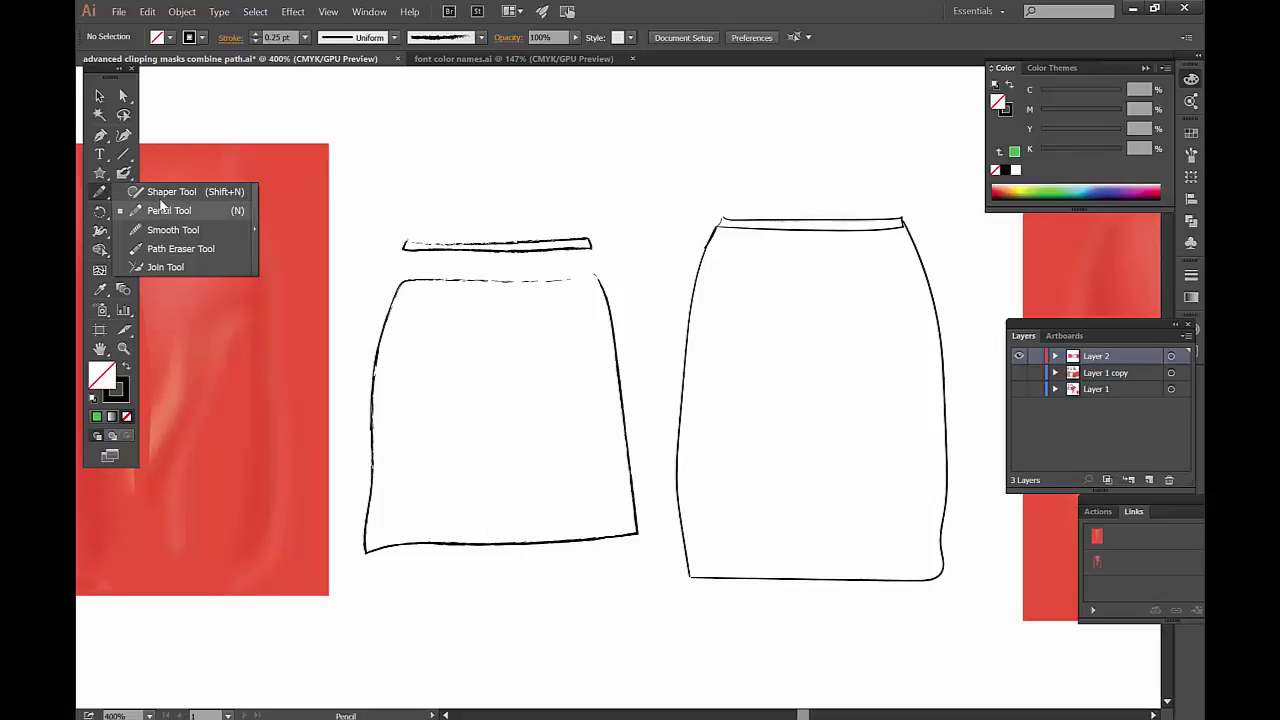
click(124, 173)
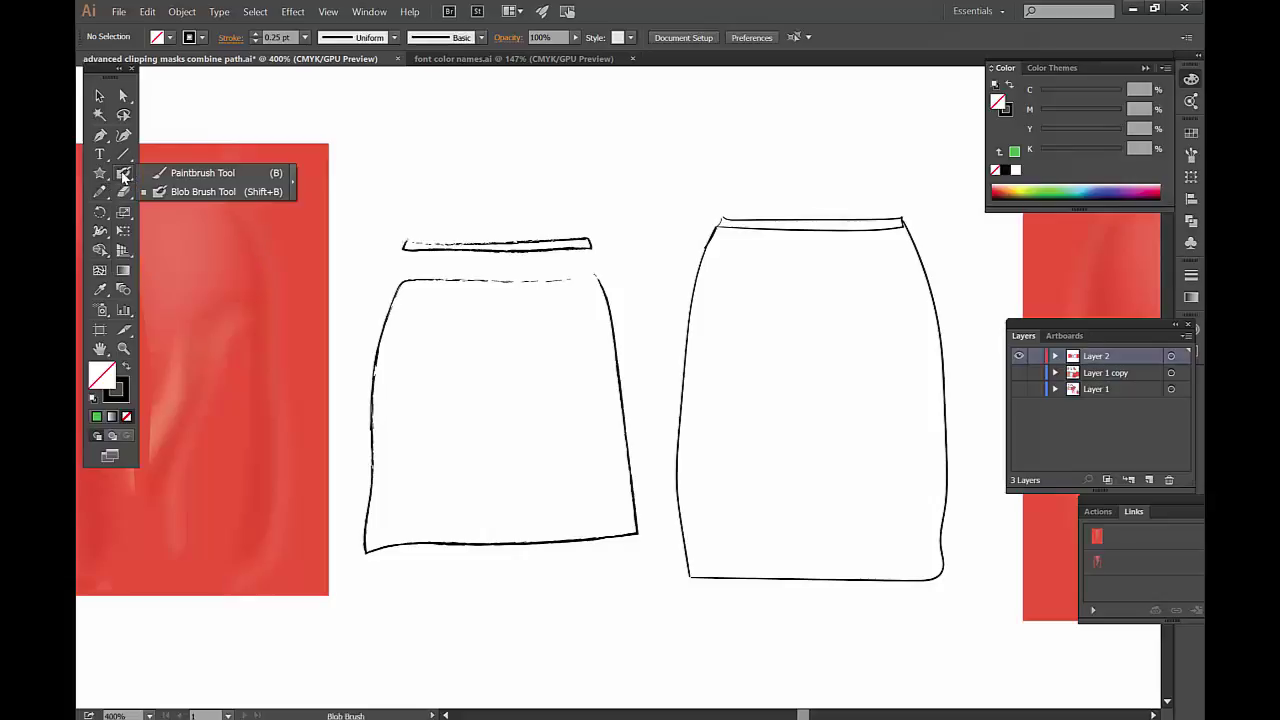
click(172, 174)
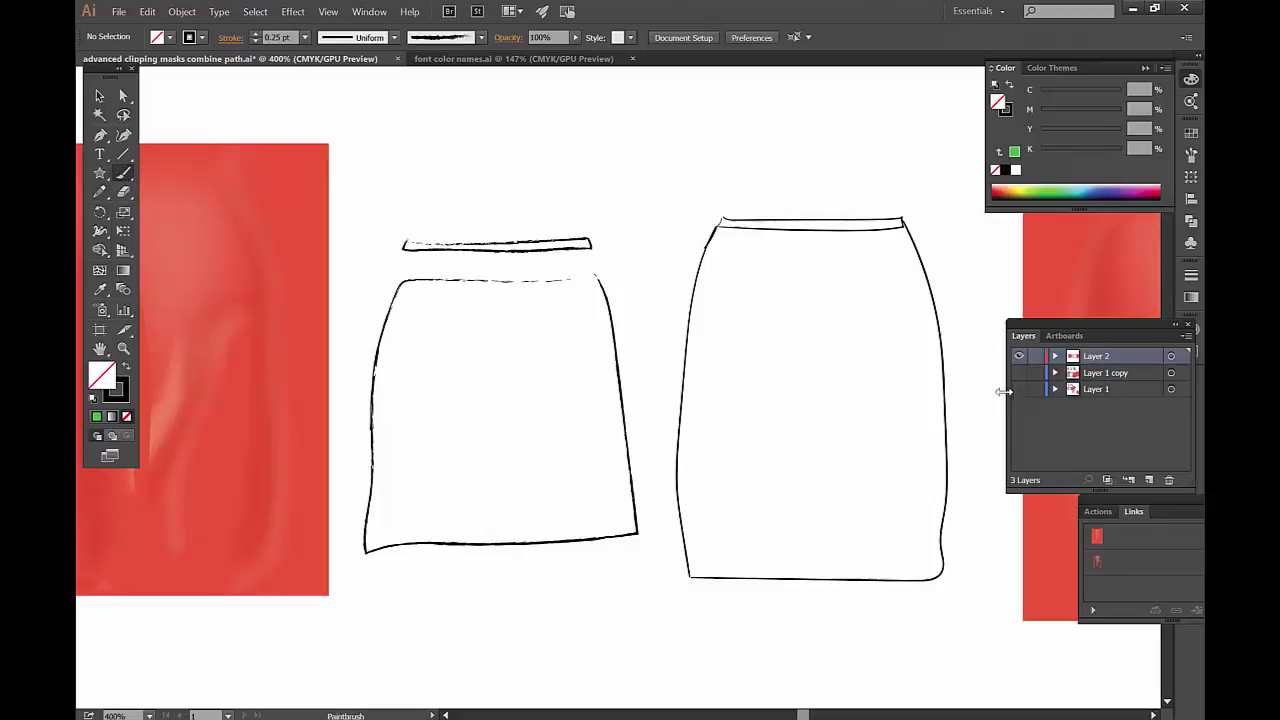
click(1019, 373)
click(1036, 373)
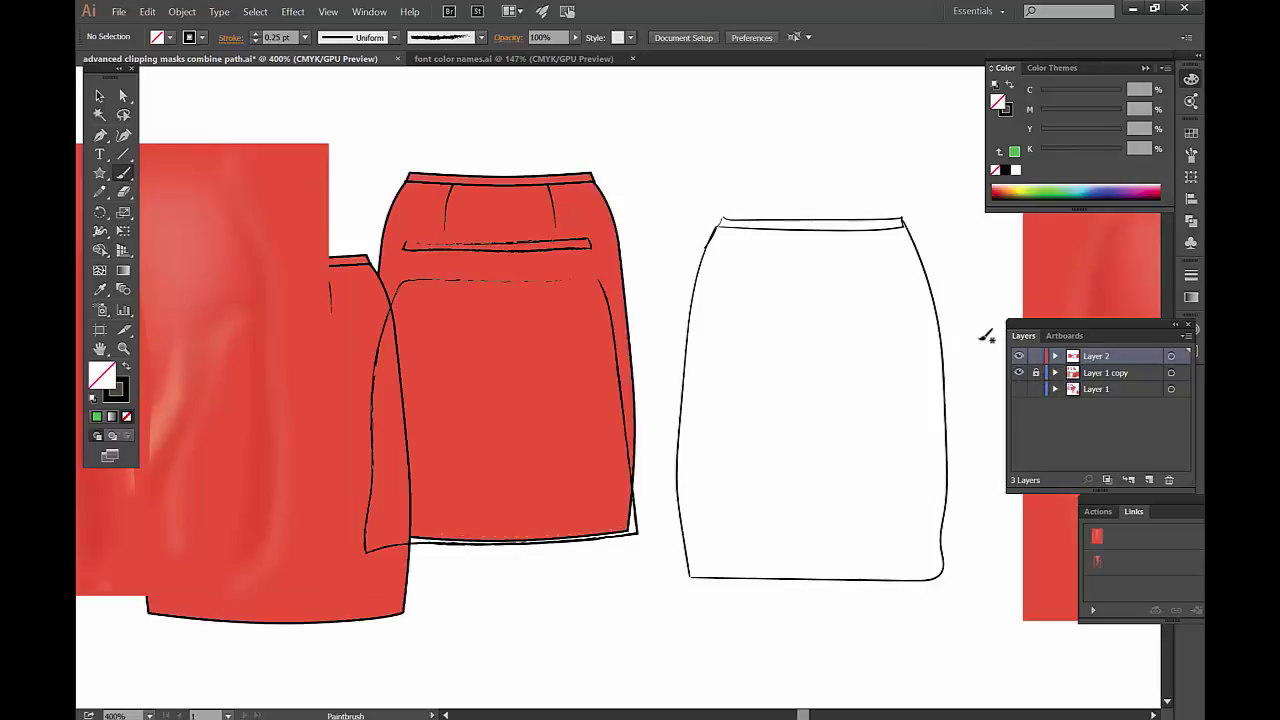
click(1019, 356)
click(1150, 480)
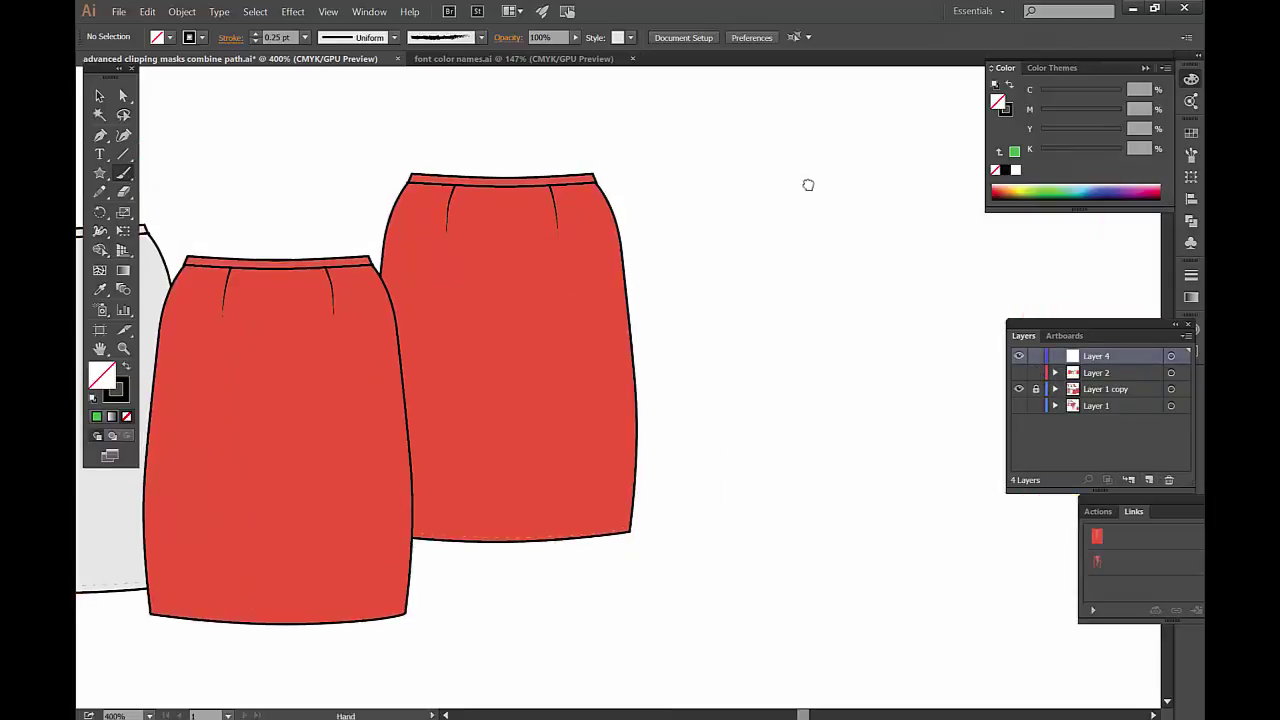
Paint a closed outline about 1.26 in wide along the rear red skirt's waistband, and fill it green above the skirt.
drag(616, 190, 783, 196)
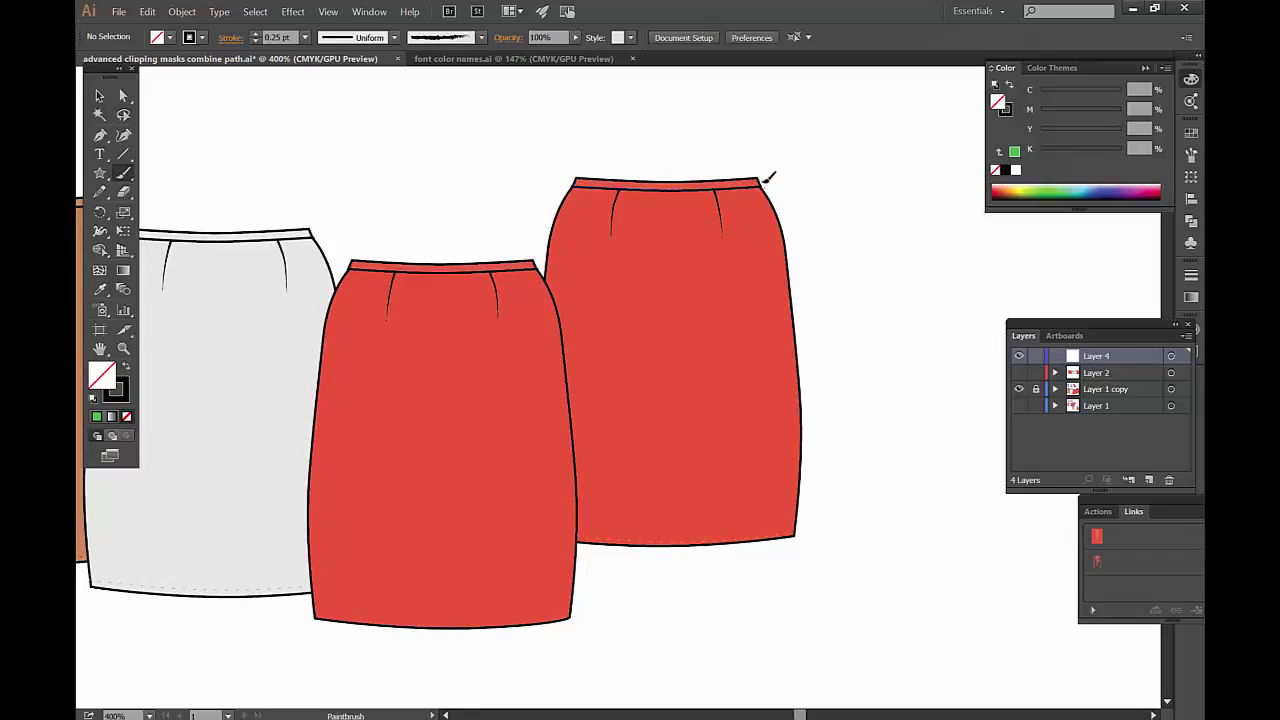
drag(759, 179, 585, 179)
key(v)
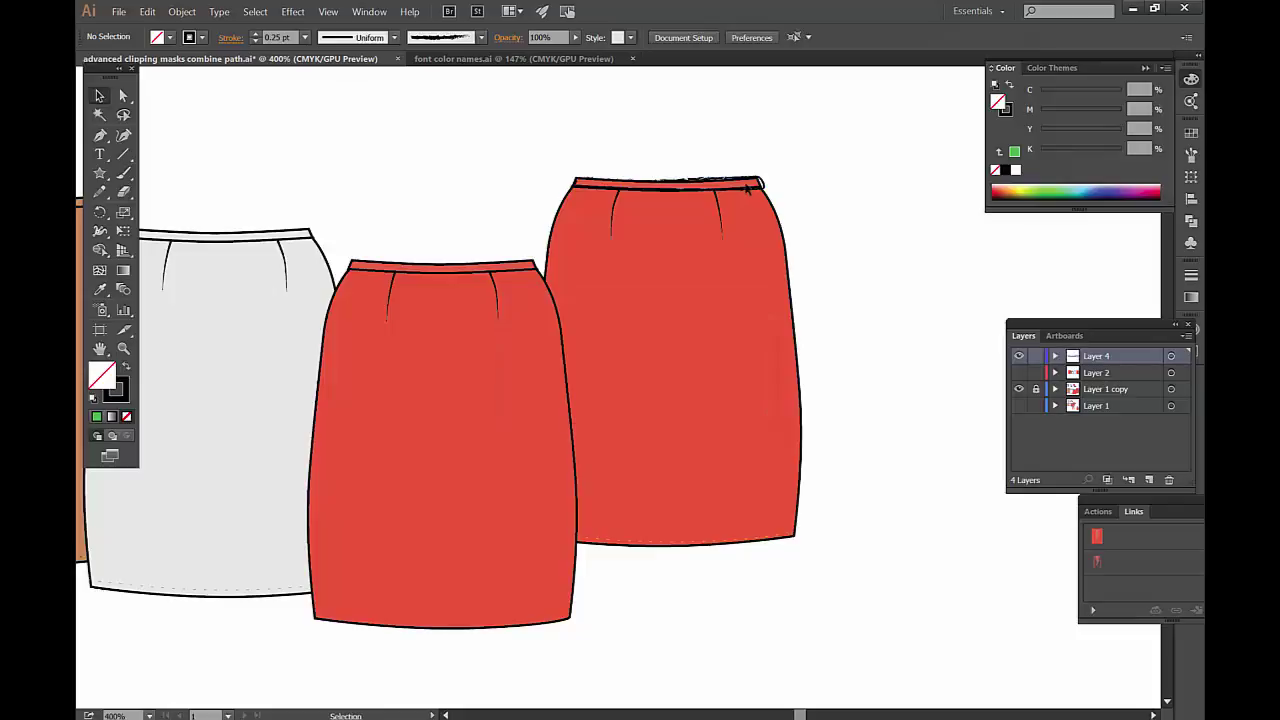
drag(745, 170, 749, 134)
click(1050, 190)
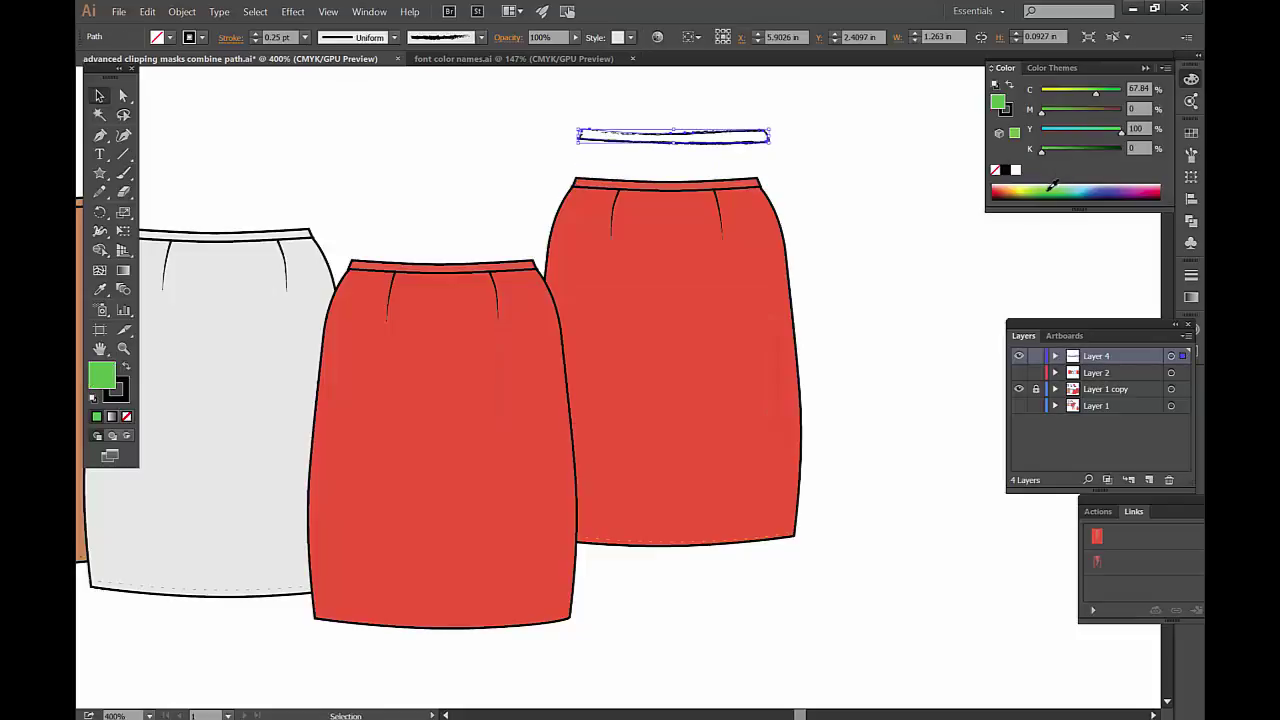
click(542, 137)
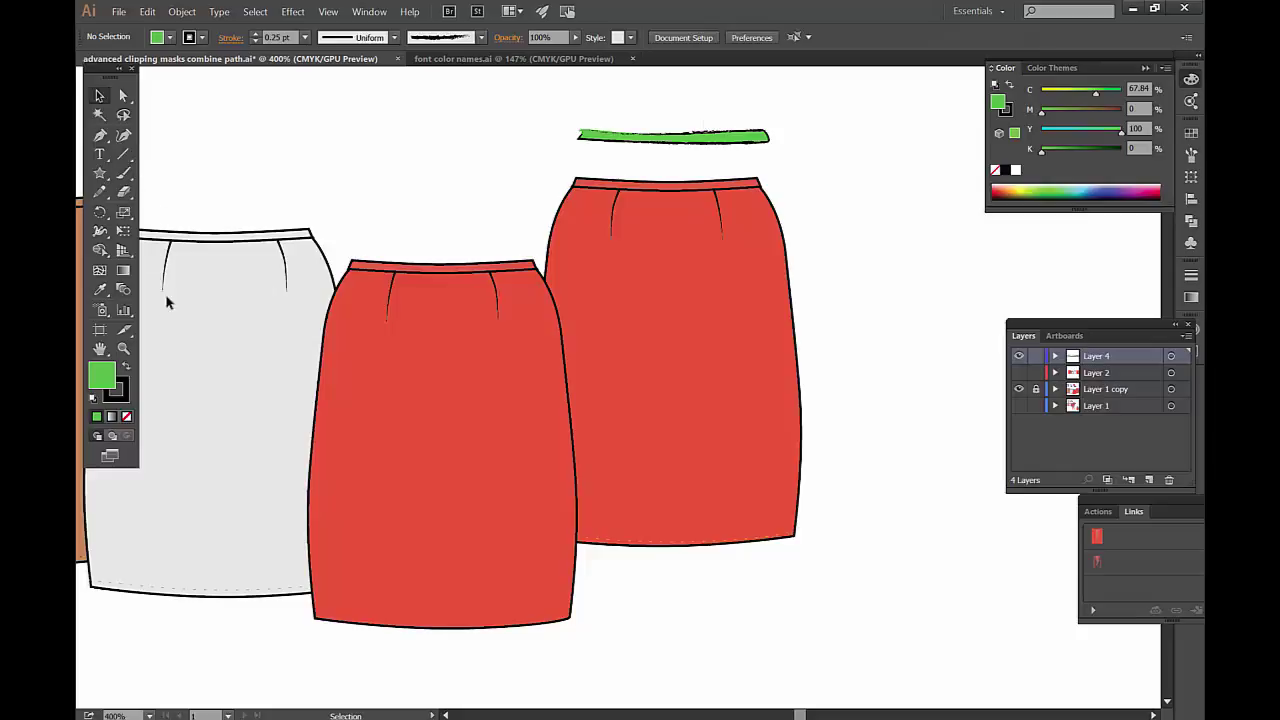
Paint an unfilled strip about 0.96 in wide beneath the green waistband, using separate Paintbrush strokes.
click(127, 416)
click(124, 173)
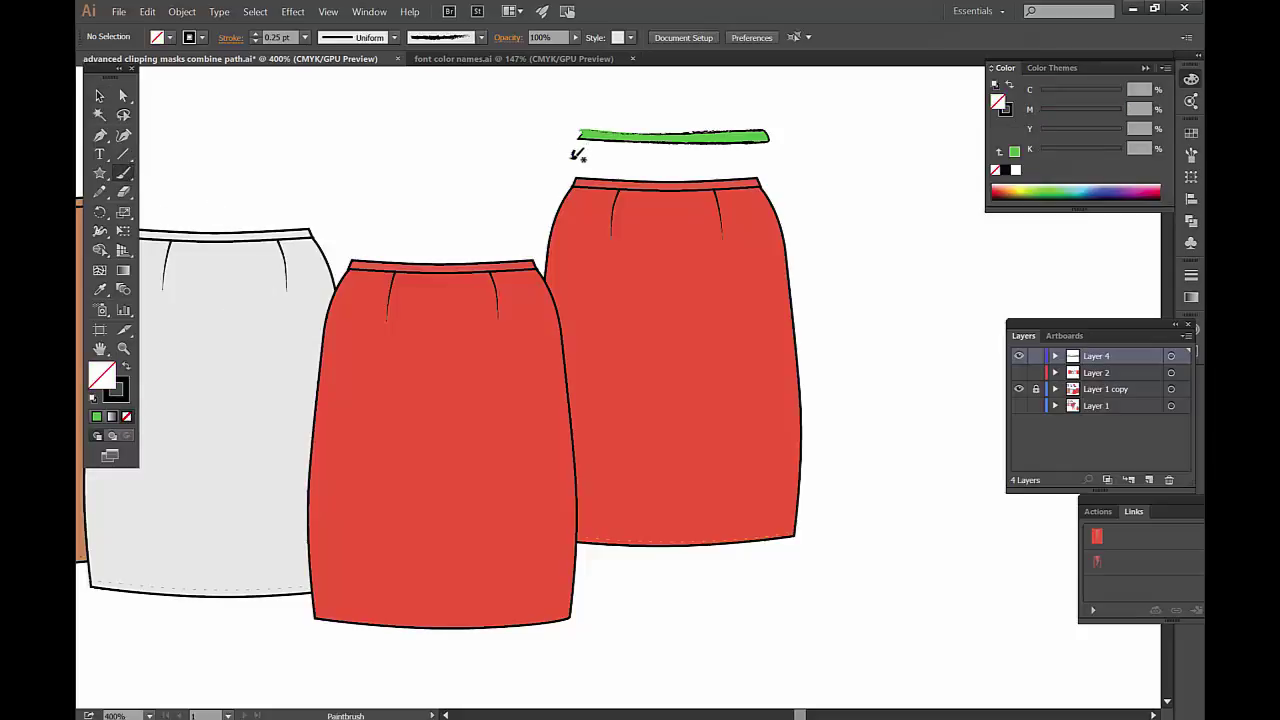
drag(572, 156, 717, 155)
drag(572, 151, 728, 149)
click(99, 95)
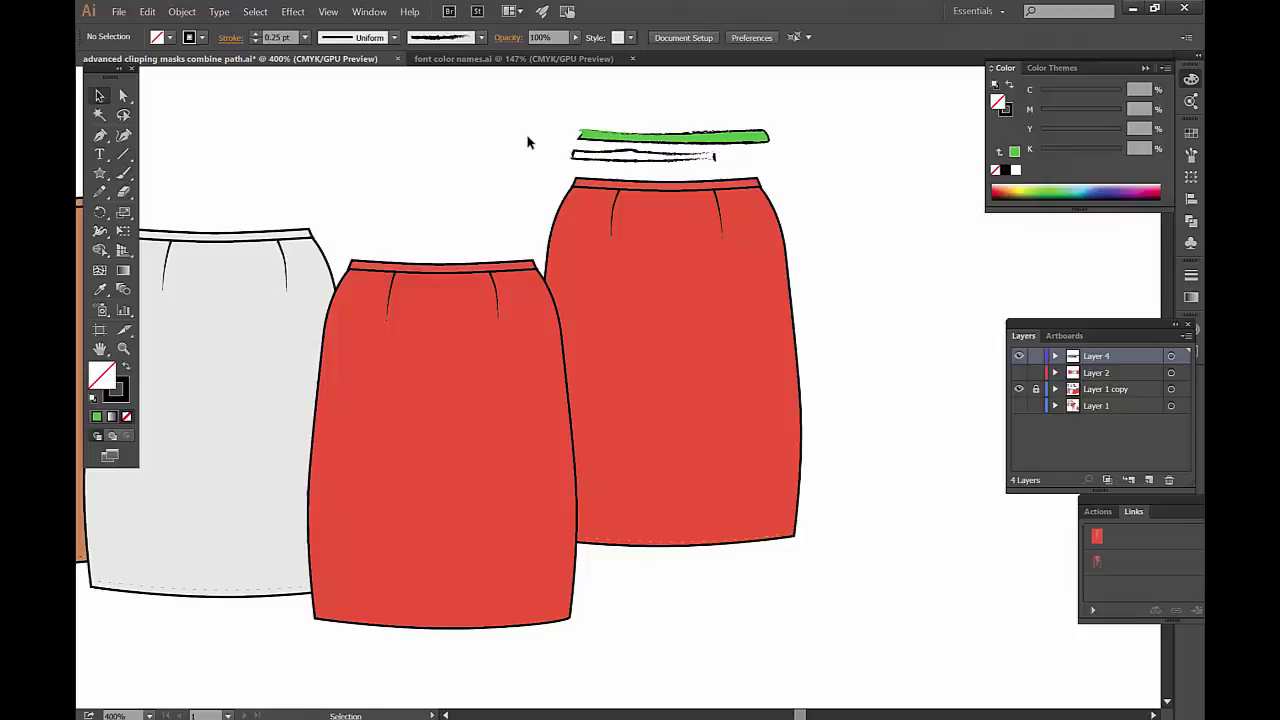
Move the green waistband farther up and group the brush strokes of the unfilled strip.
mouse_move(577, 151)
mouse_down()
mouse_move(713, 164)
mouse_move(740, 98)
mouse_up()
mouse_move(546, 134)
mouse_down()
mouse_move(597, 160)
mouse_move(720, 170)
mouse_up()
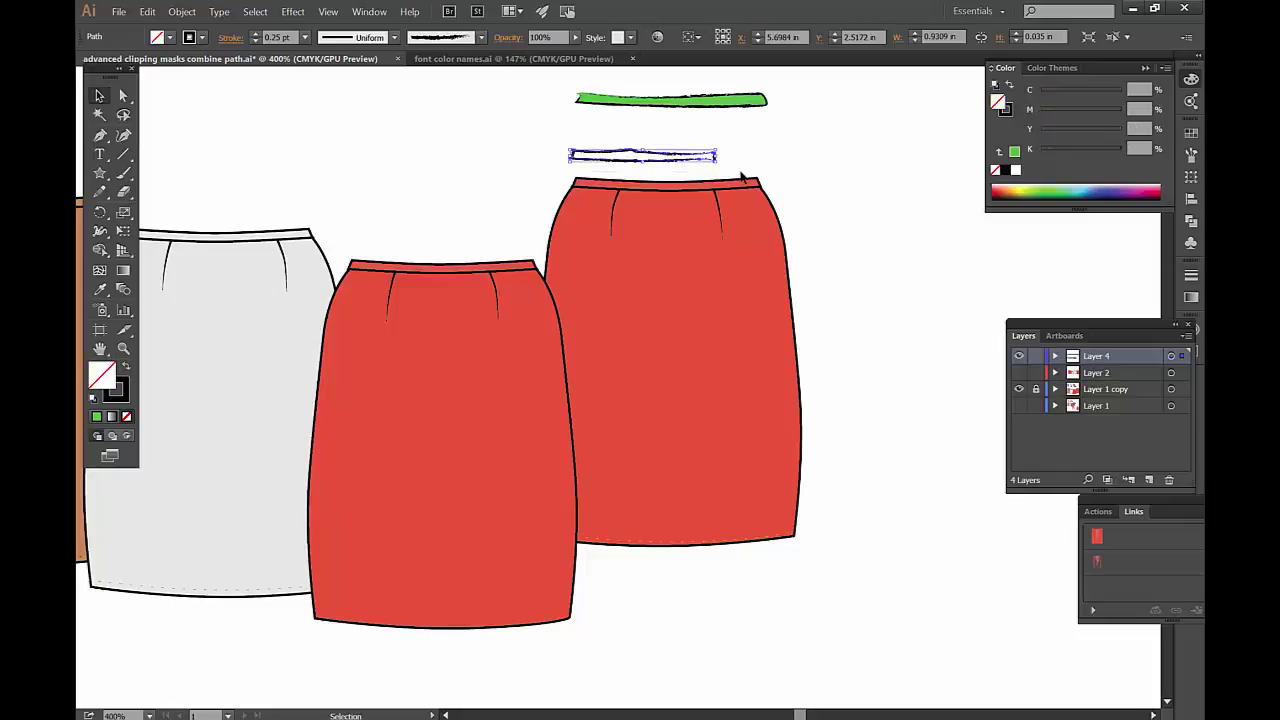
key(ctrl+g)
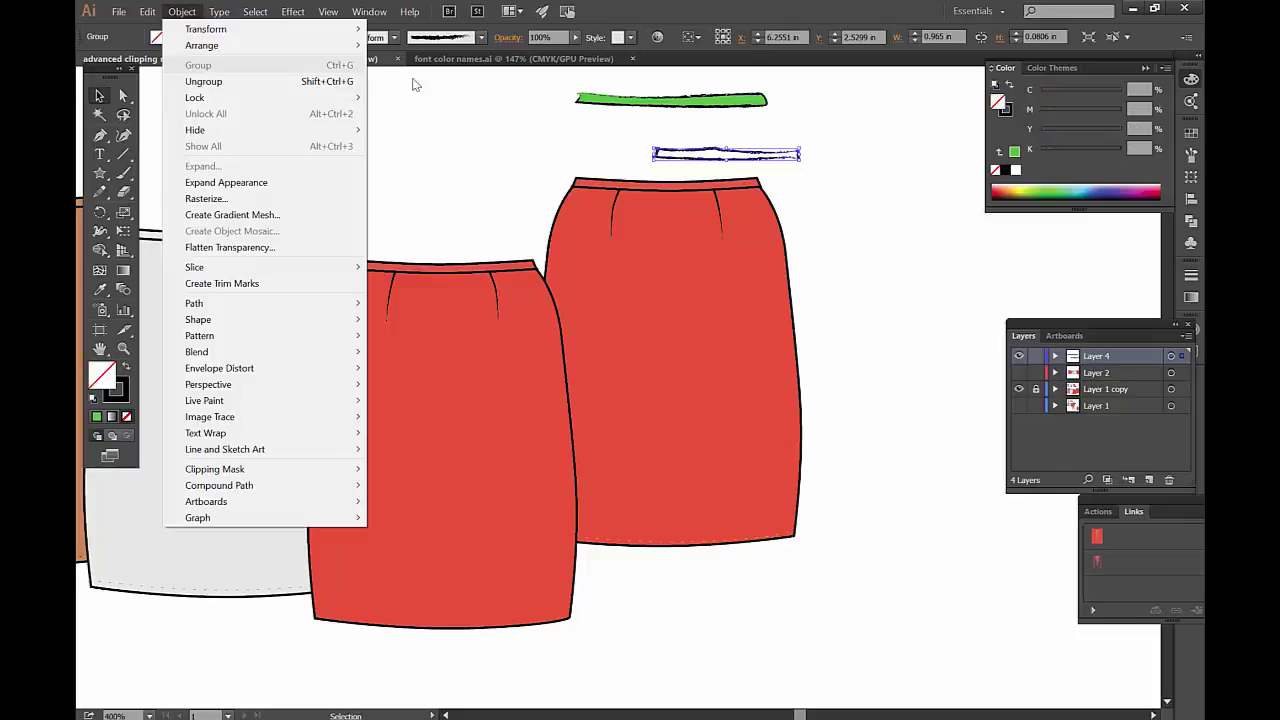
Fill the grouped strip of brush strokes with yellow-green (C 26.27, M 5.49, Y 100, K 0).
click(626, 149)
click(686, 157)
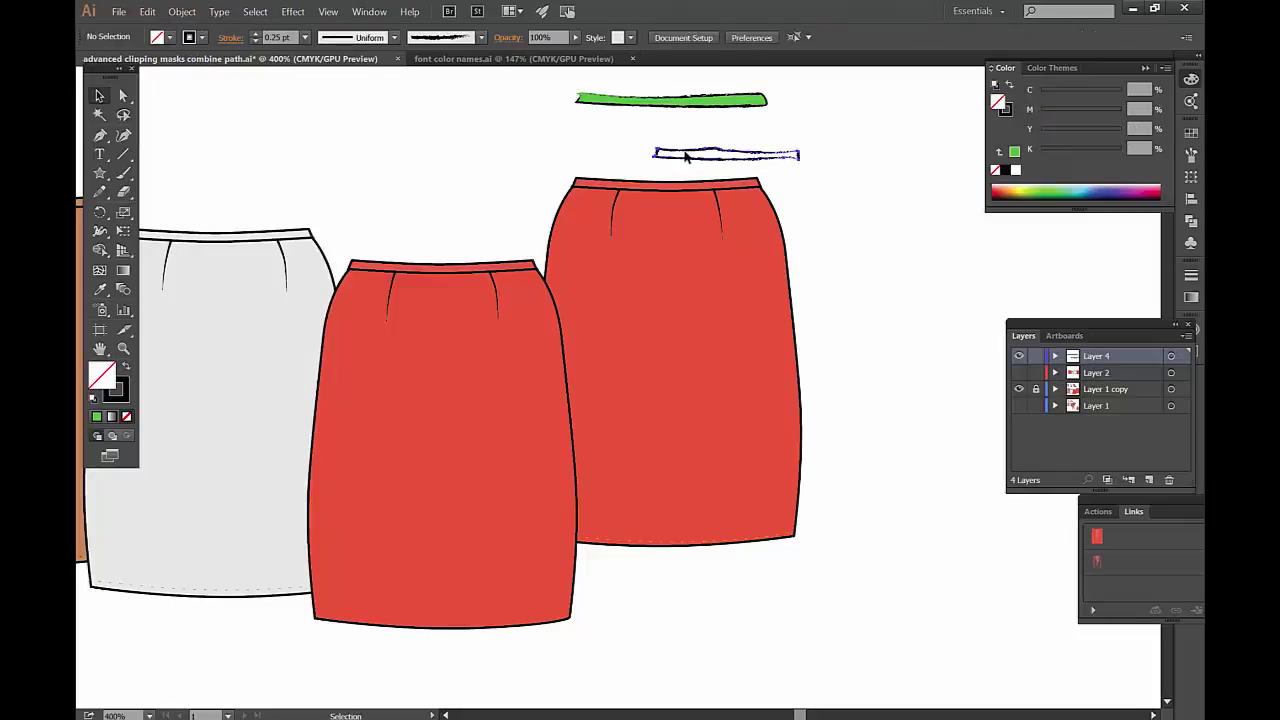
click(1021, 186)
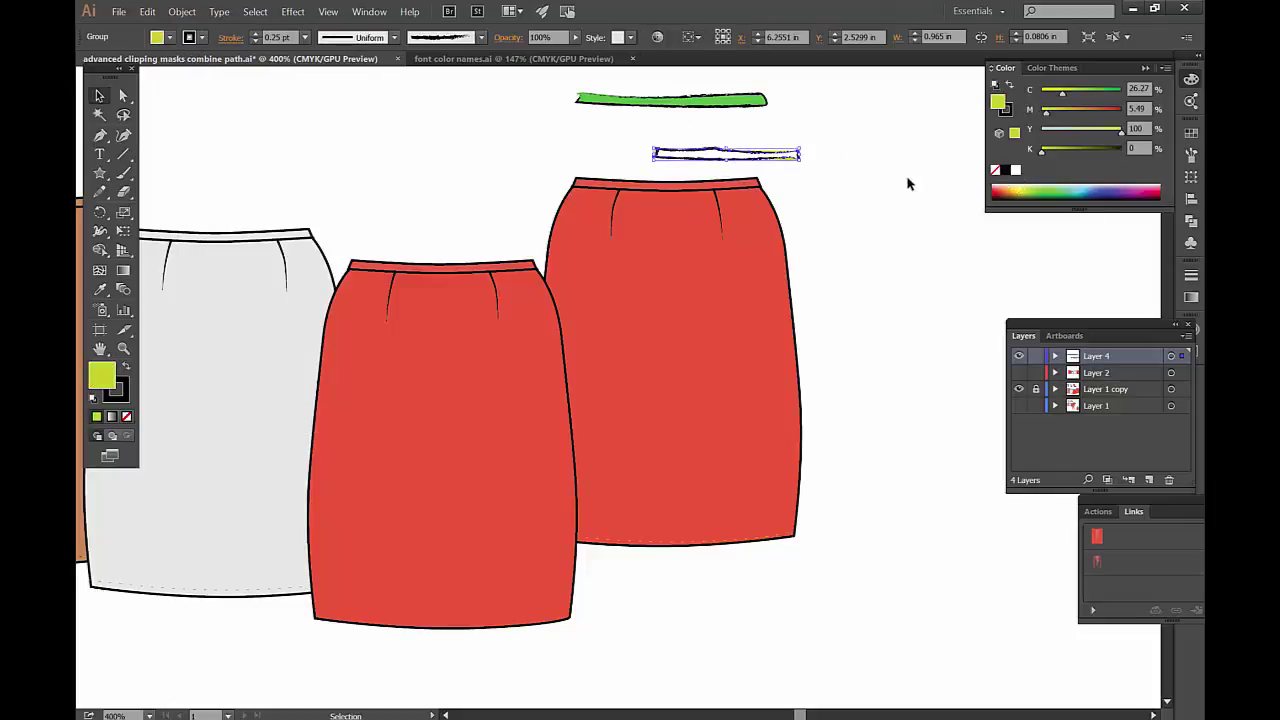
click(826, 189)
click(789, 157)
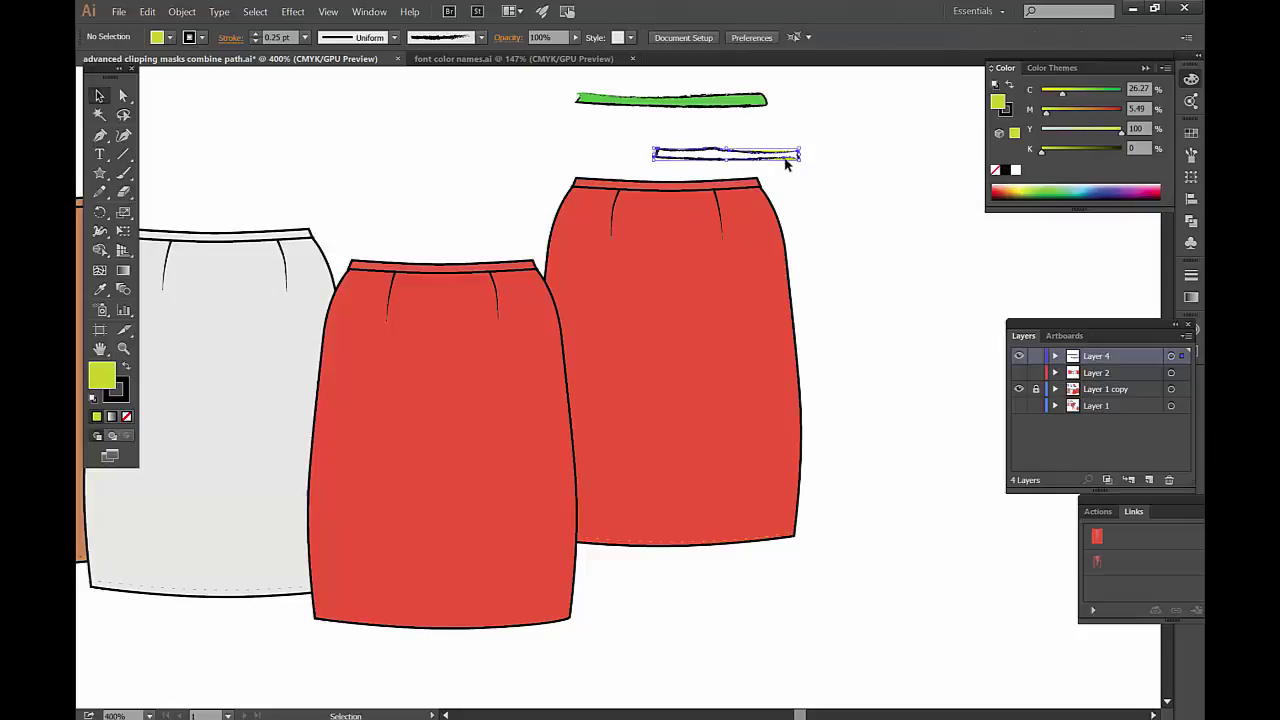
key(ctrl+equal)
key(ctrl+equal)
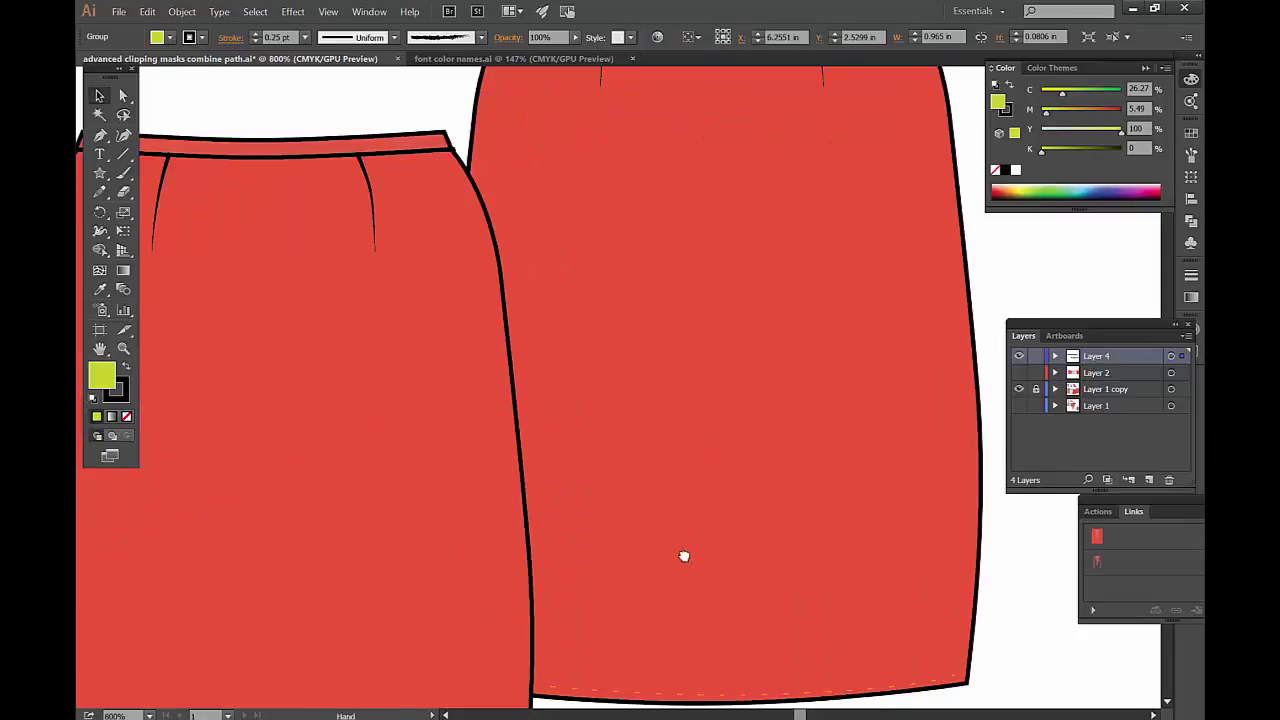
scroll(683, 554, up, 5)
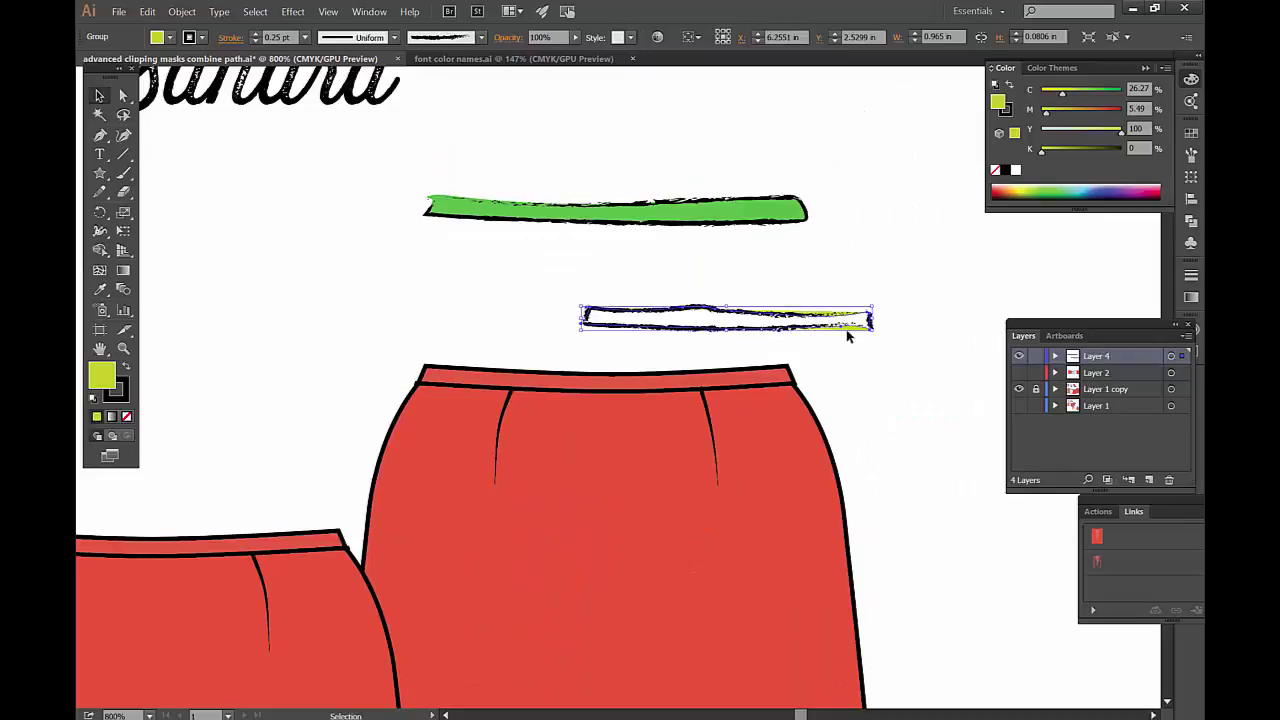
Undo the strip's yellow-green fill and move the strip over to line up with the left end of the skirt's waistband.
key(a)
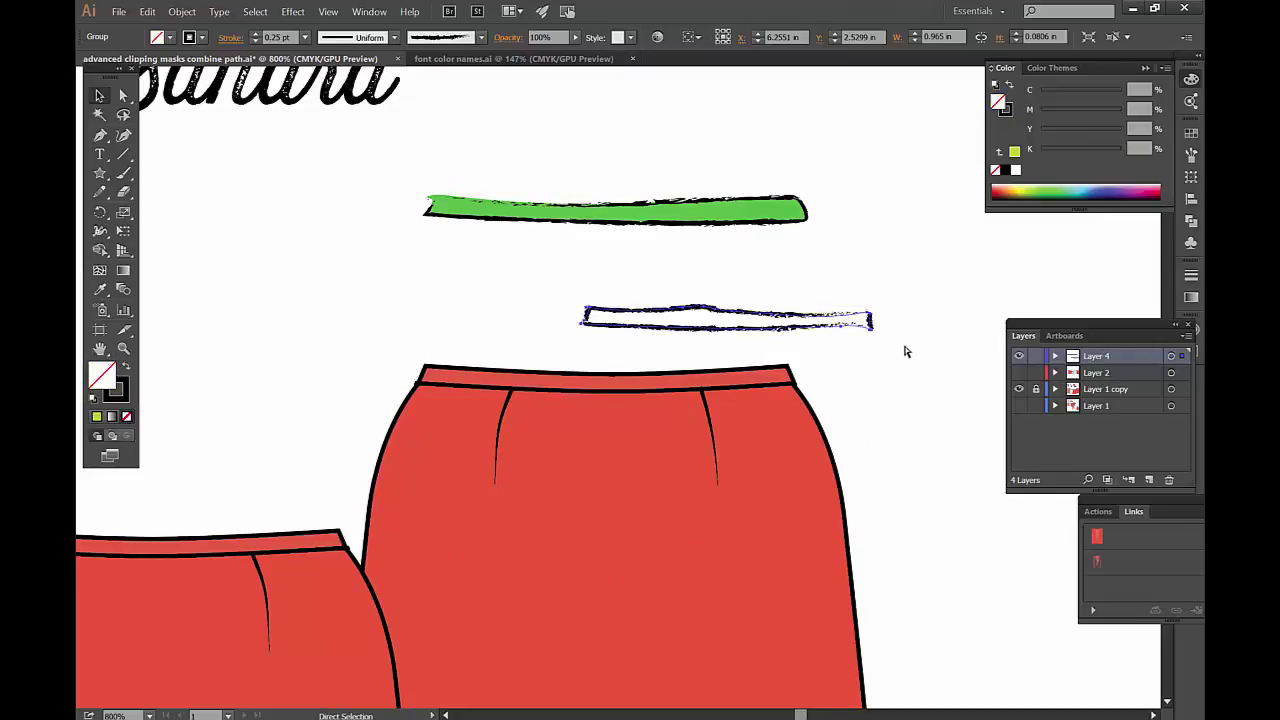
key(ctrl+z)
click(775, 273)
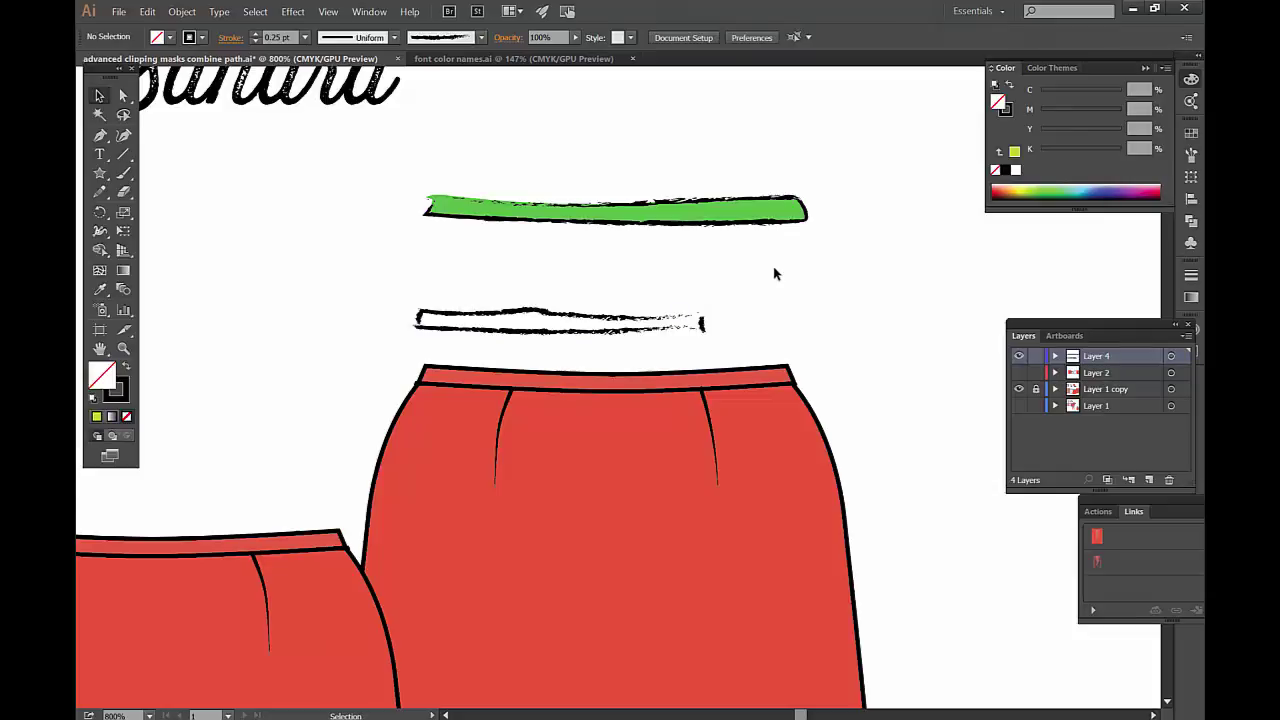
Draw a rectangle about 1.11 by 0.76 in above the green waistband, with no fill.
key(ctrl+minus)
key(ctrl+minus)
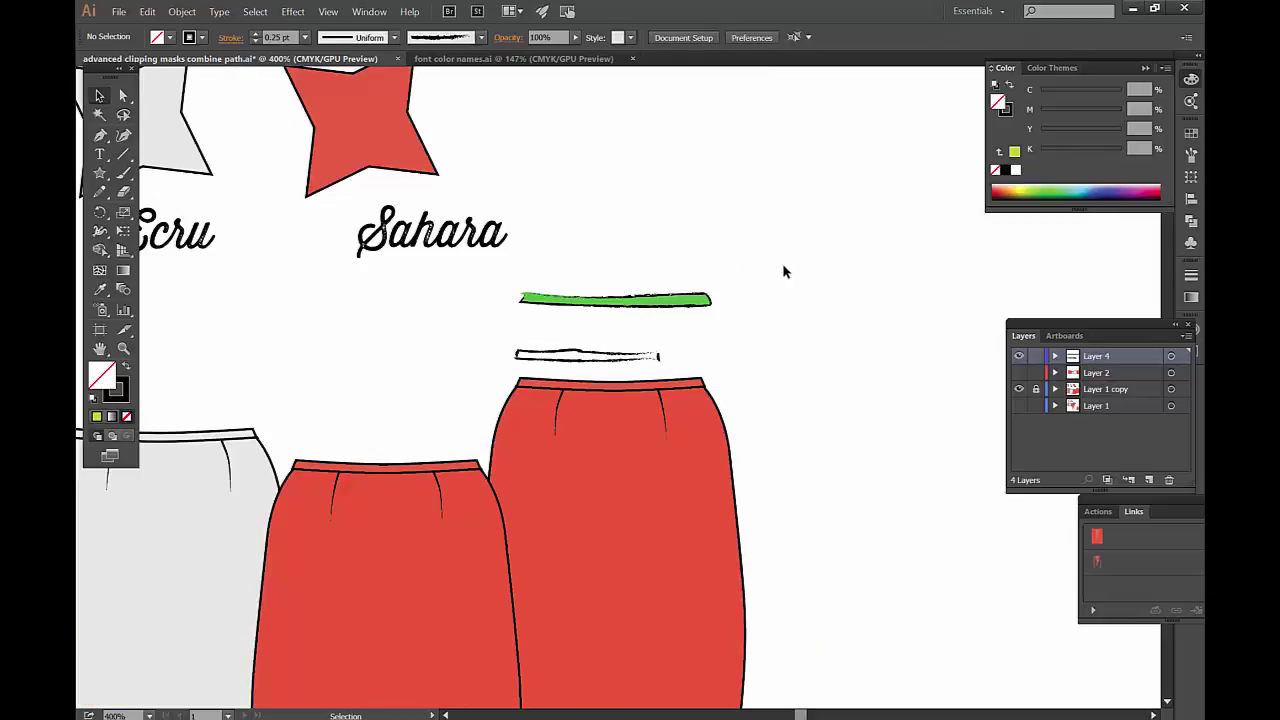
click(100, 173)
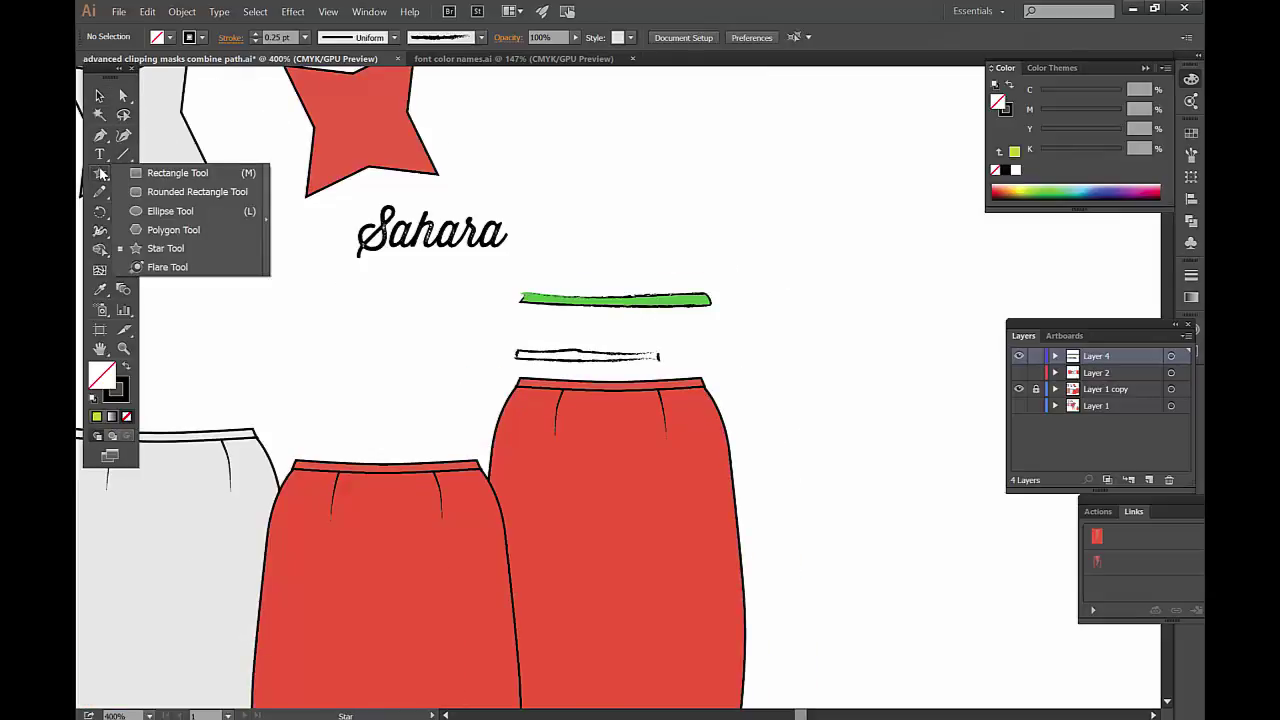
click(177, 173)
drag(686, 159, 854, 273)
click(1014, 189)
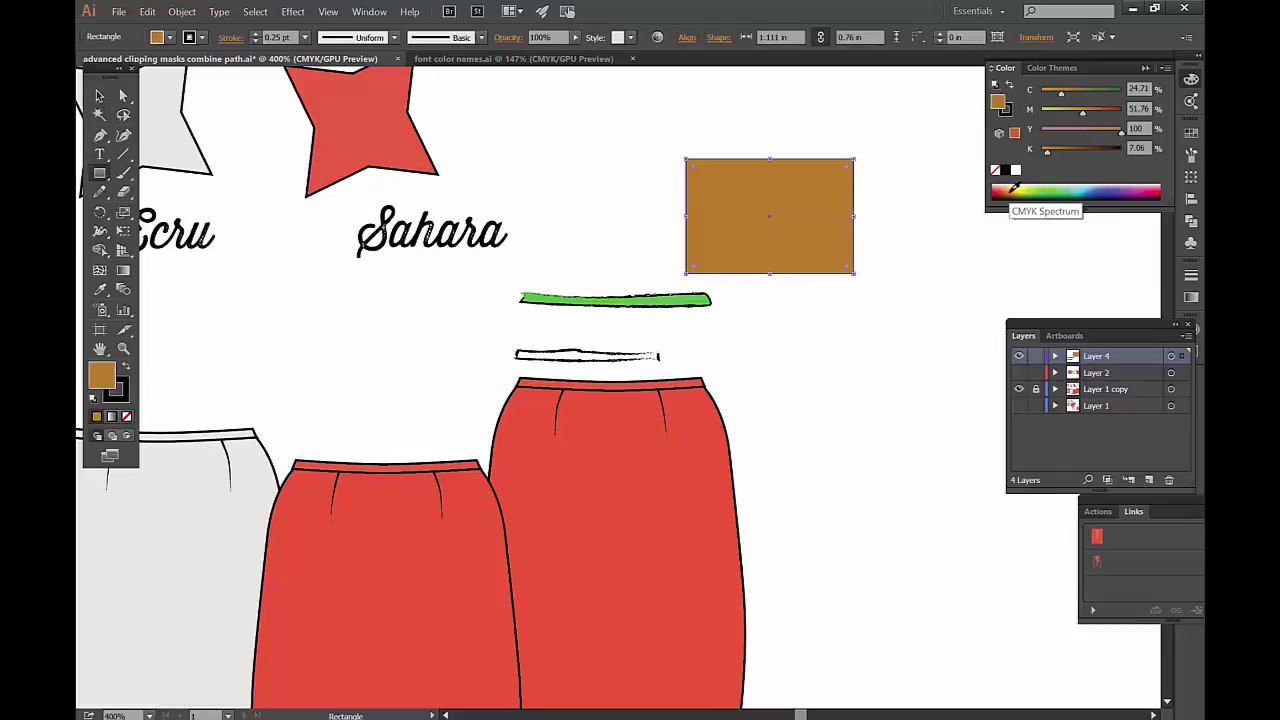
click(995, 170)
Copy the rectangle's left edge in place as a separate line and nudge it slightly outward to the left.
click(123, 95)
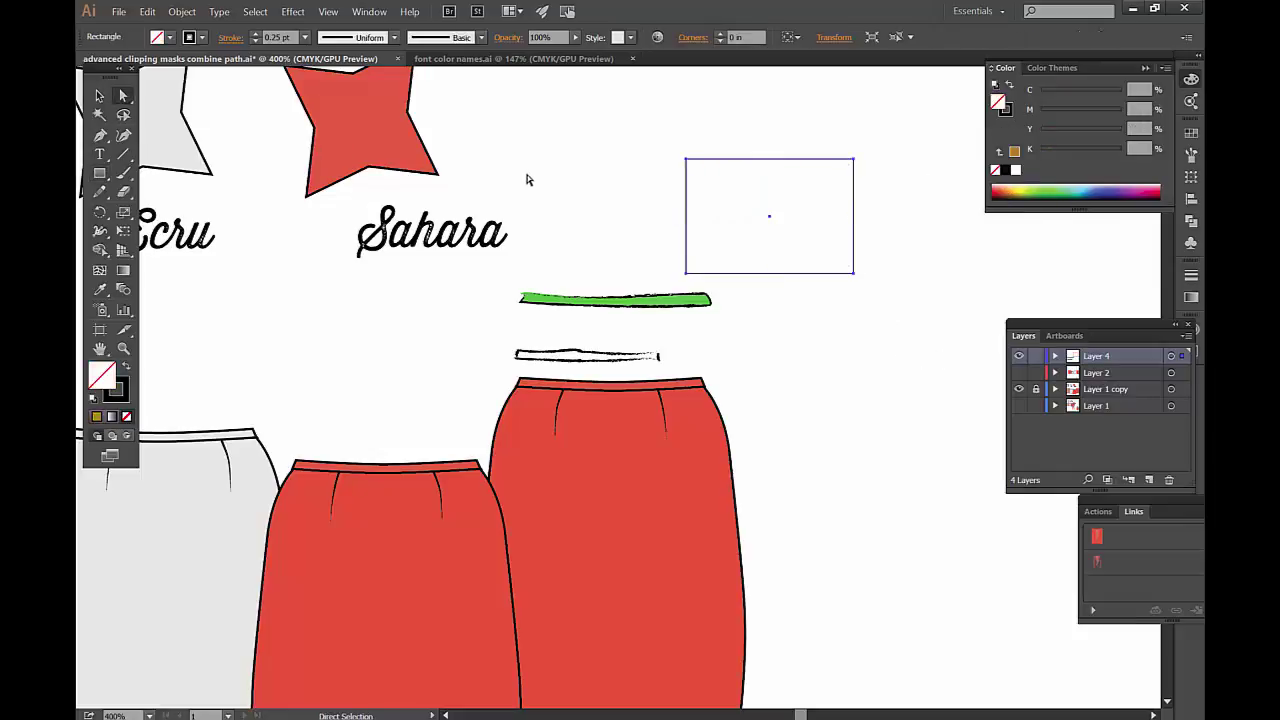
click(688, 190)
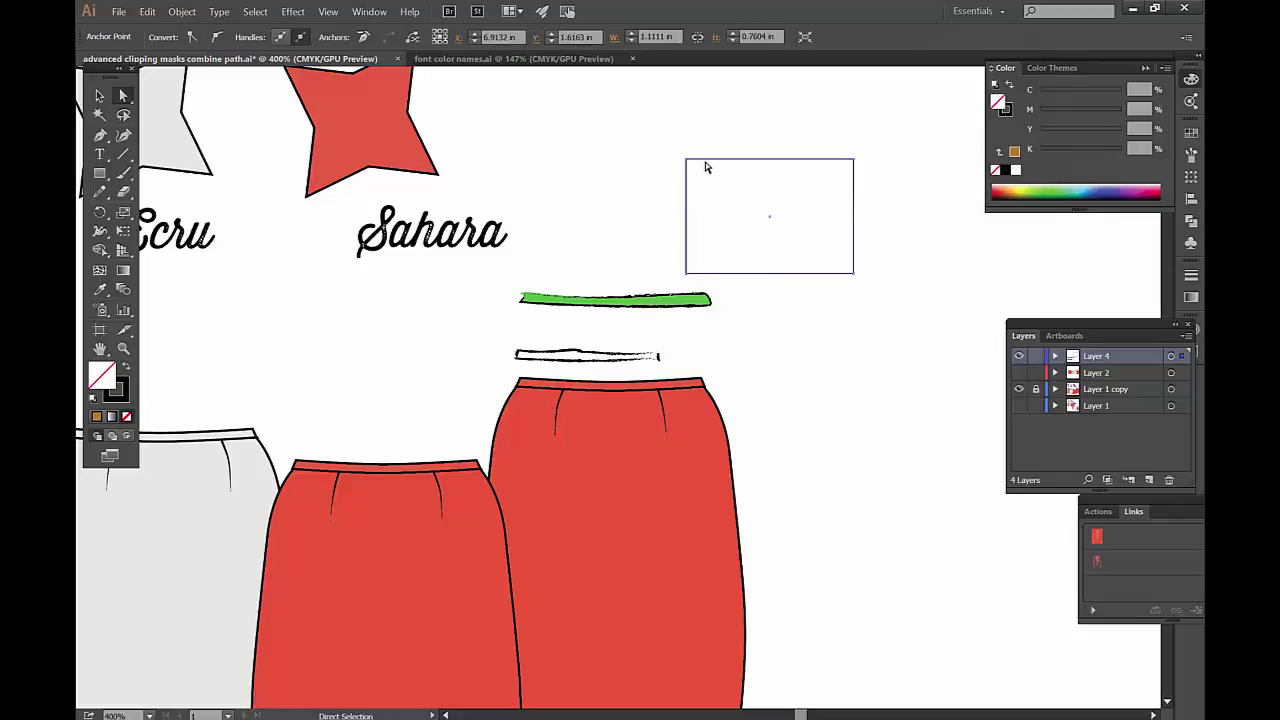
key(ctrl+c)
key(ctrl+f)
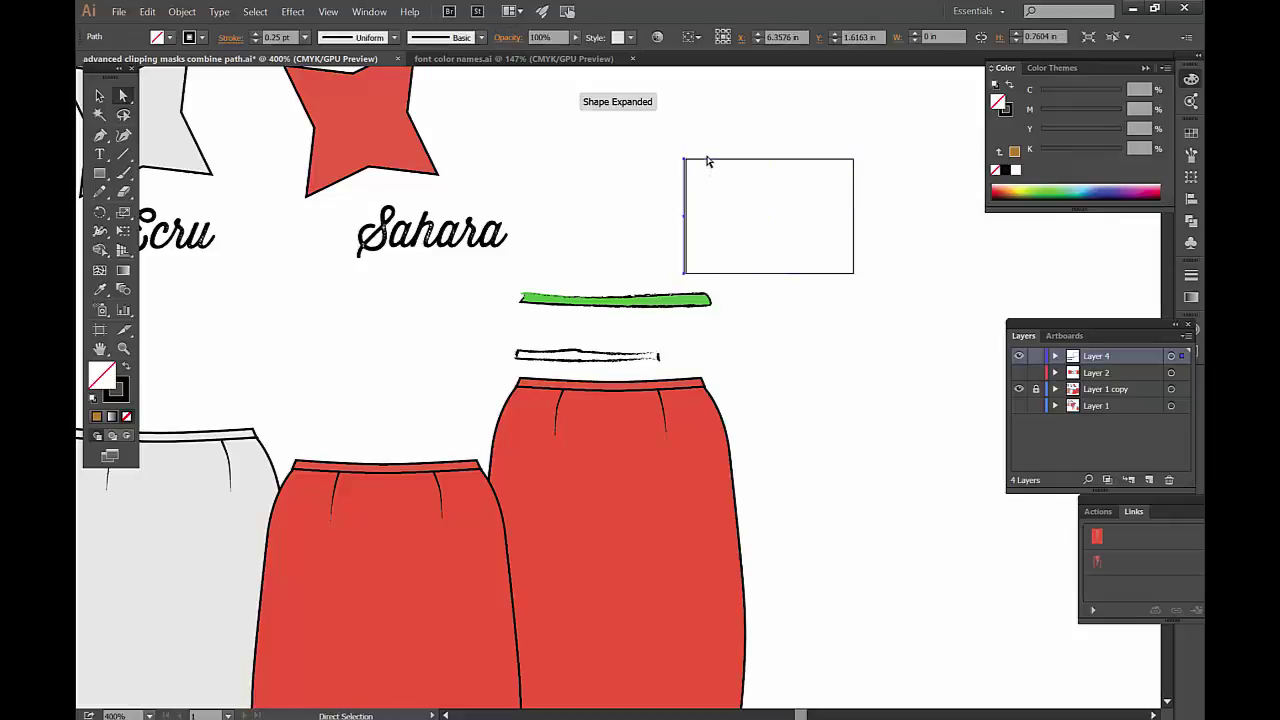
key(Left)
key(Left)
key(Left)
Copy the rectangle's top edge in place as a separate line and nudge it slightly upward.
ctrl+click(707, 161)
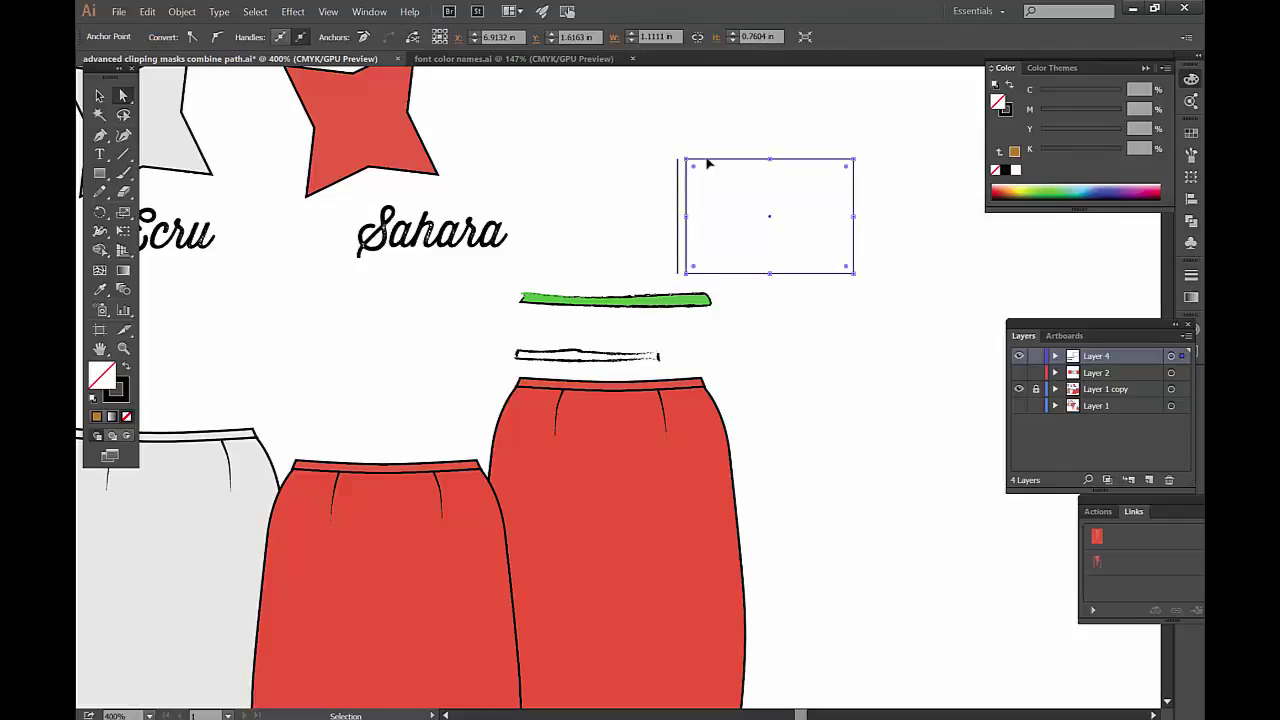
key(ctrl+c)
key(ctrl+f)
key(Up)
key(Up)
key(Up)
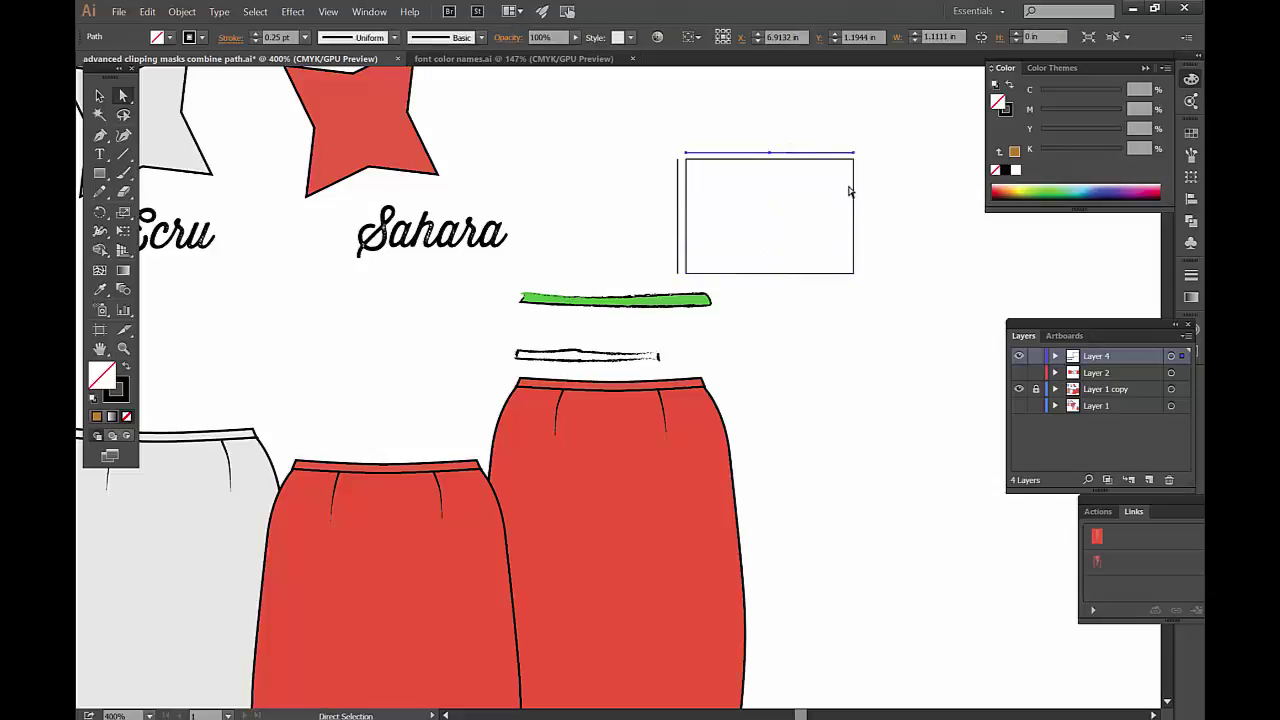
Move the original rectangle down and to the right, clear of the two copied edge lines.
click(803, 189)
key(v)
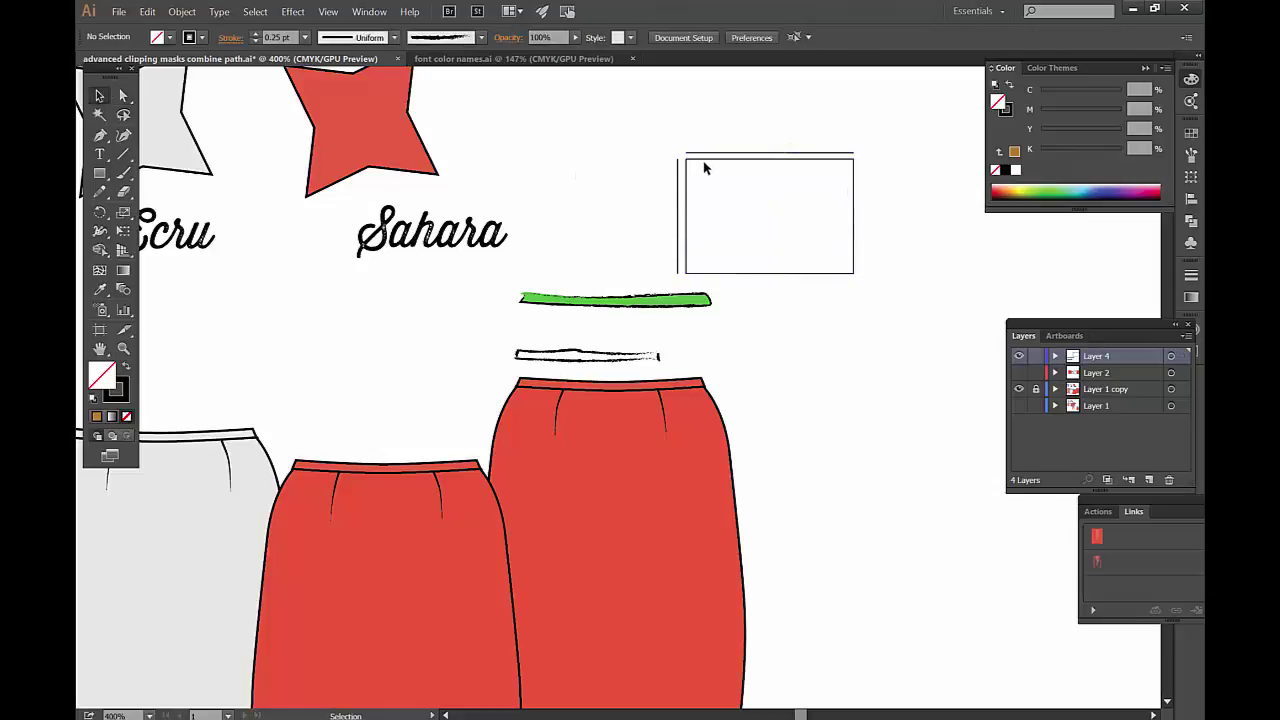
drag(702, 161, 774, 226)
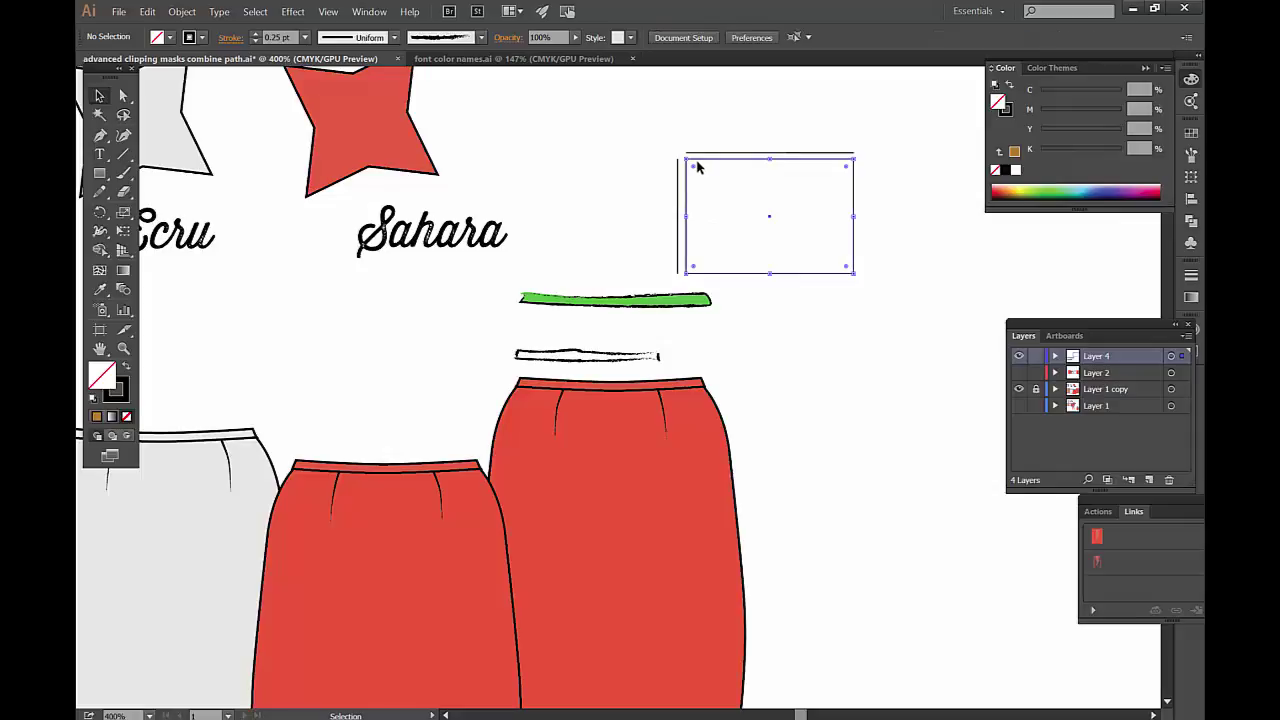
drag(697, 163, 801, 240)
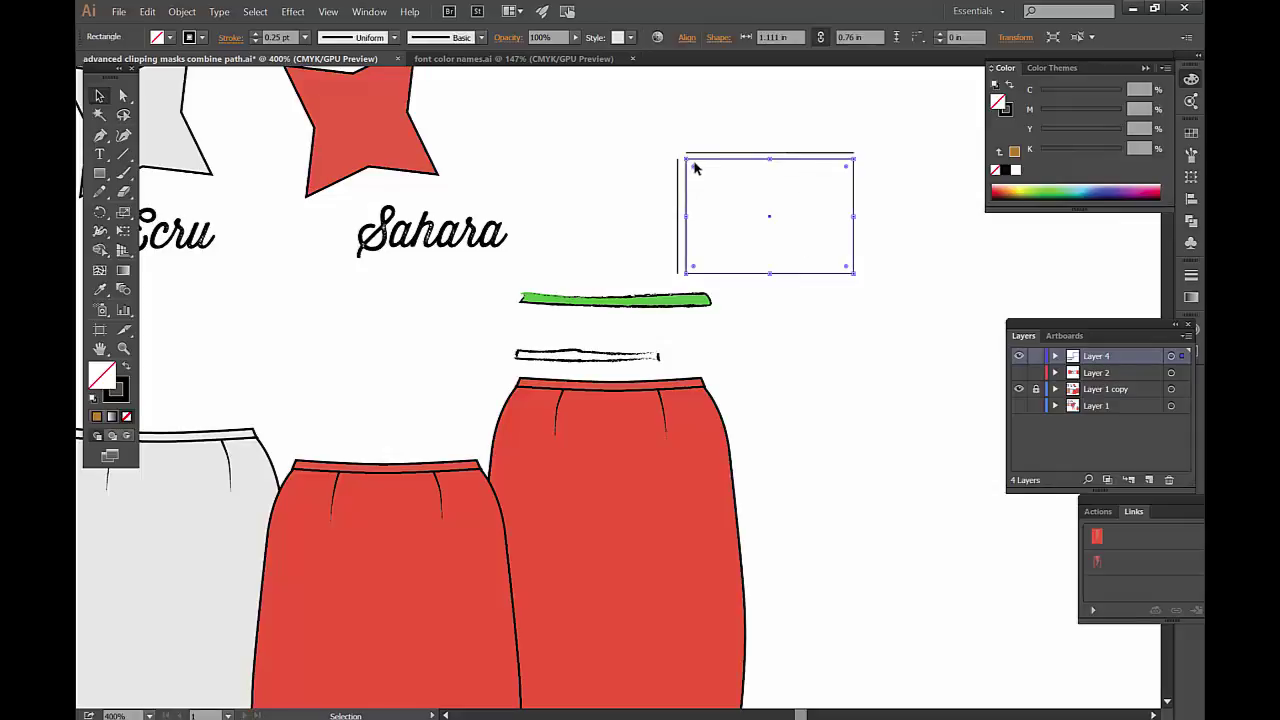
drag(777, 220, 863, 308)
click(694, 171)
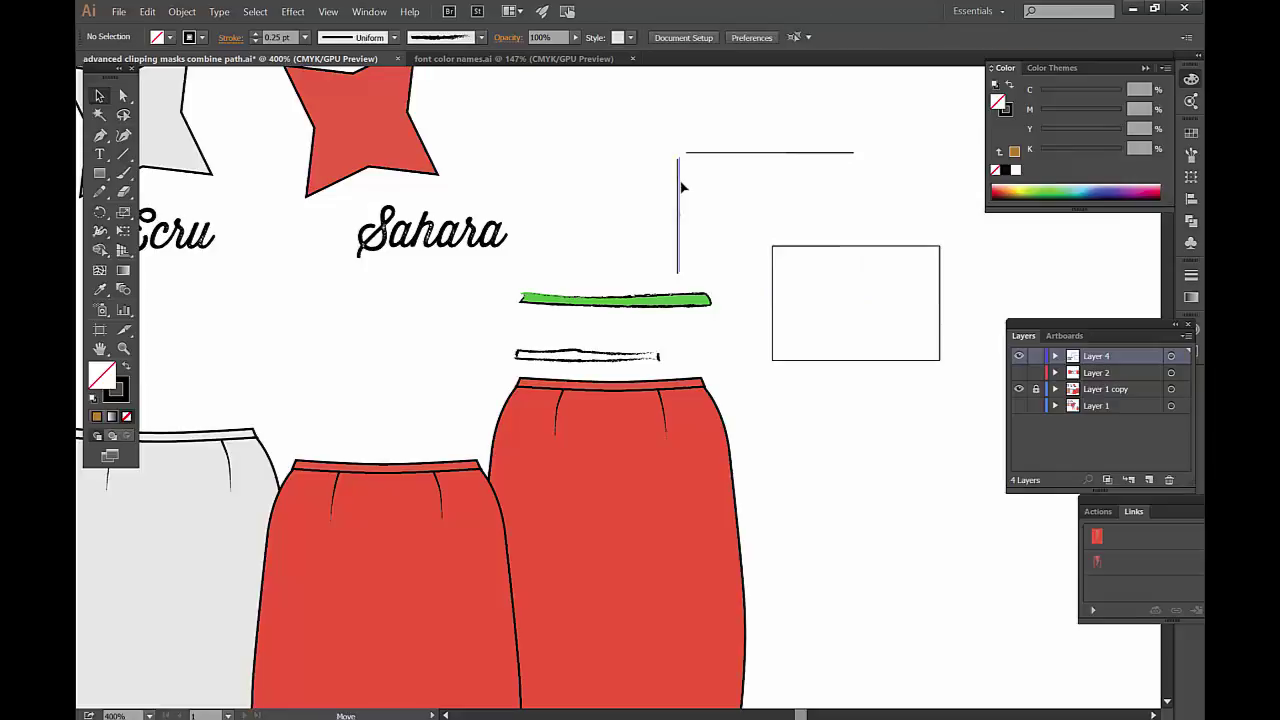
Assemble a four-sided outline from the two lines and copies for the bottom and right edges, and delete the original rectangle.
click(685, 186)
right_click(753, 188)
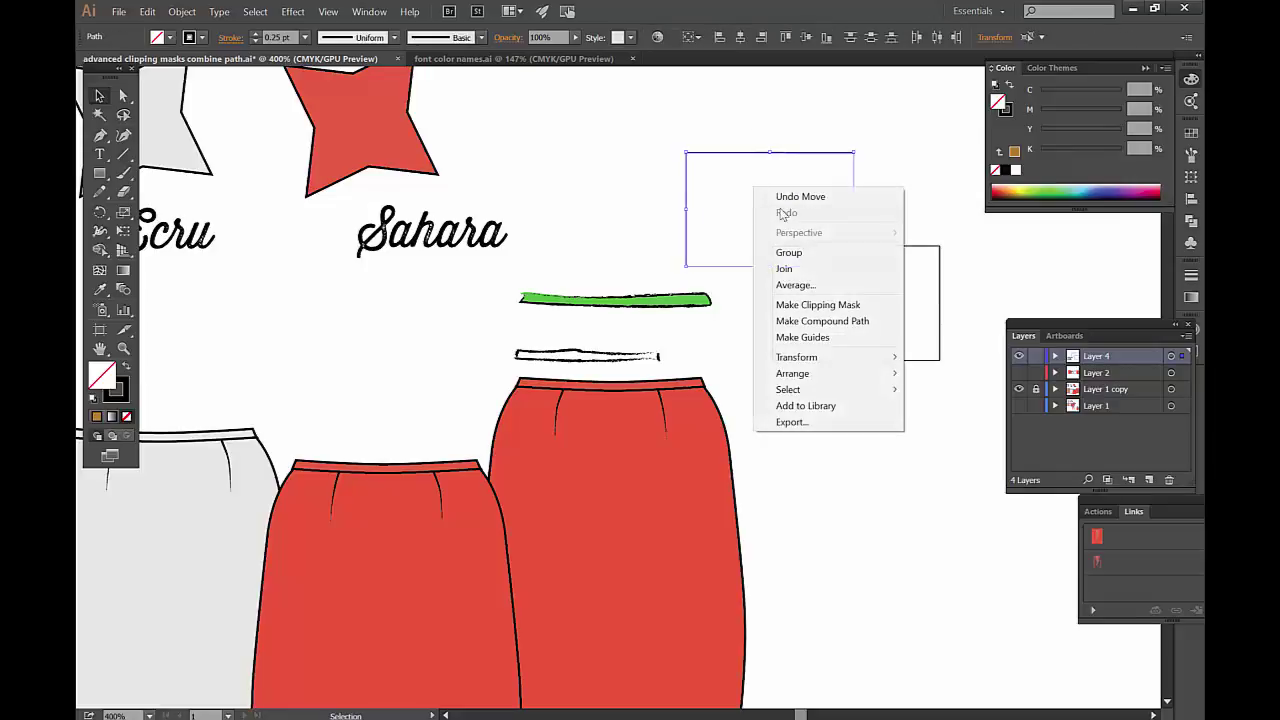
mouse_move(818, 362)
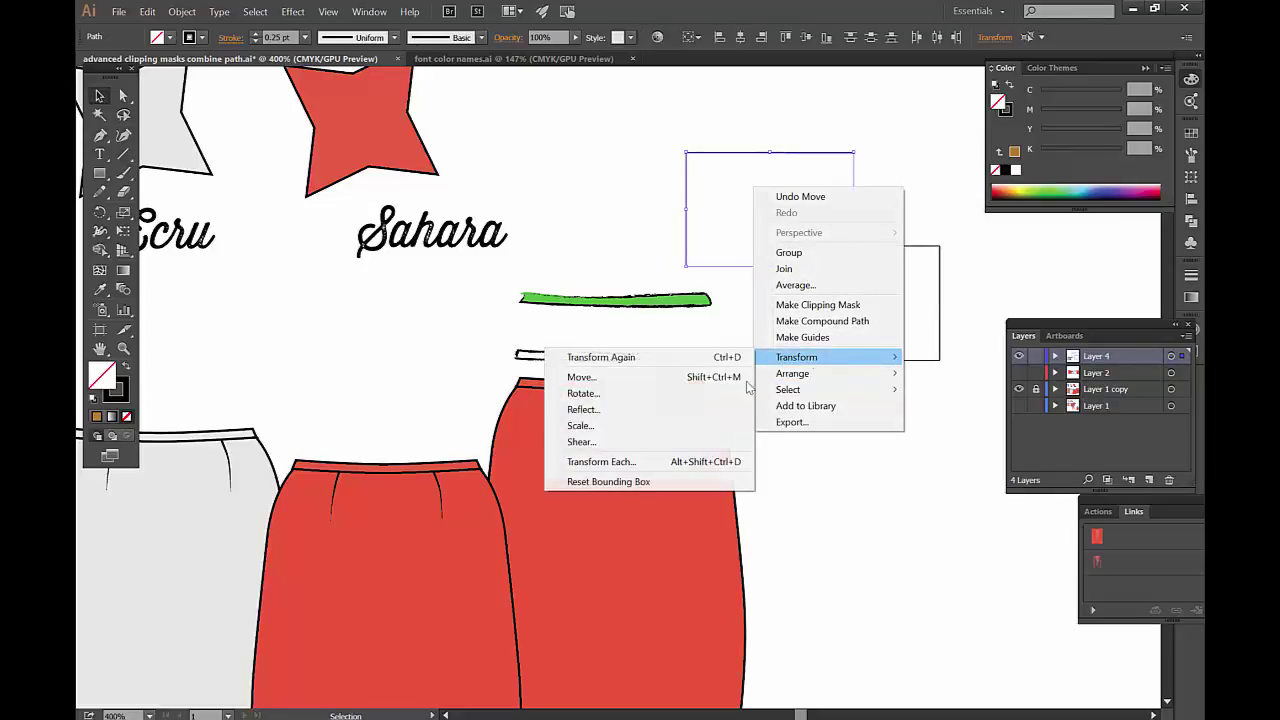
click(604, 411)
drag(897, 219, 955, 366)
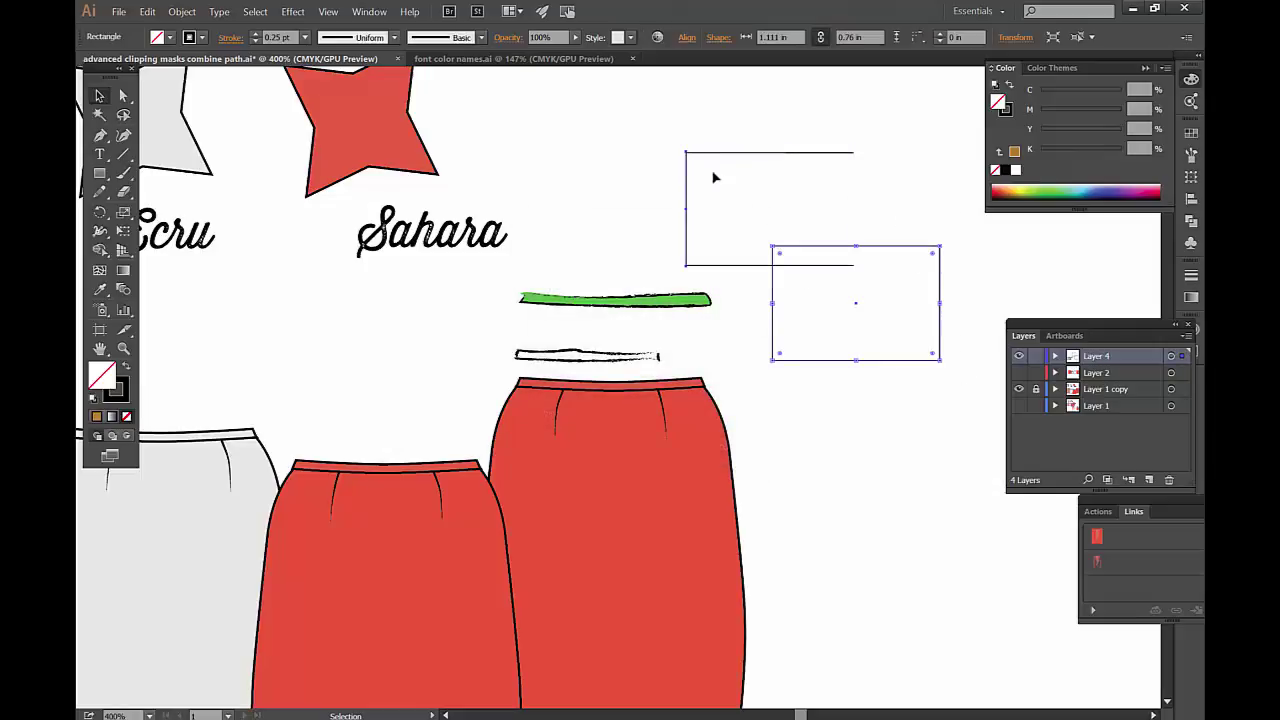
key(Delete)
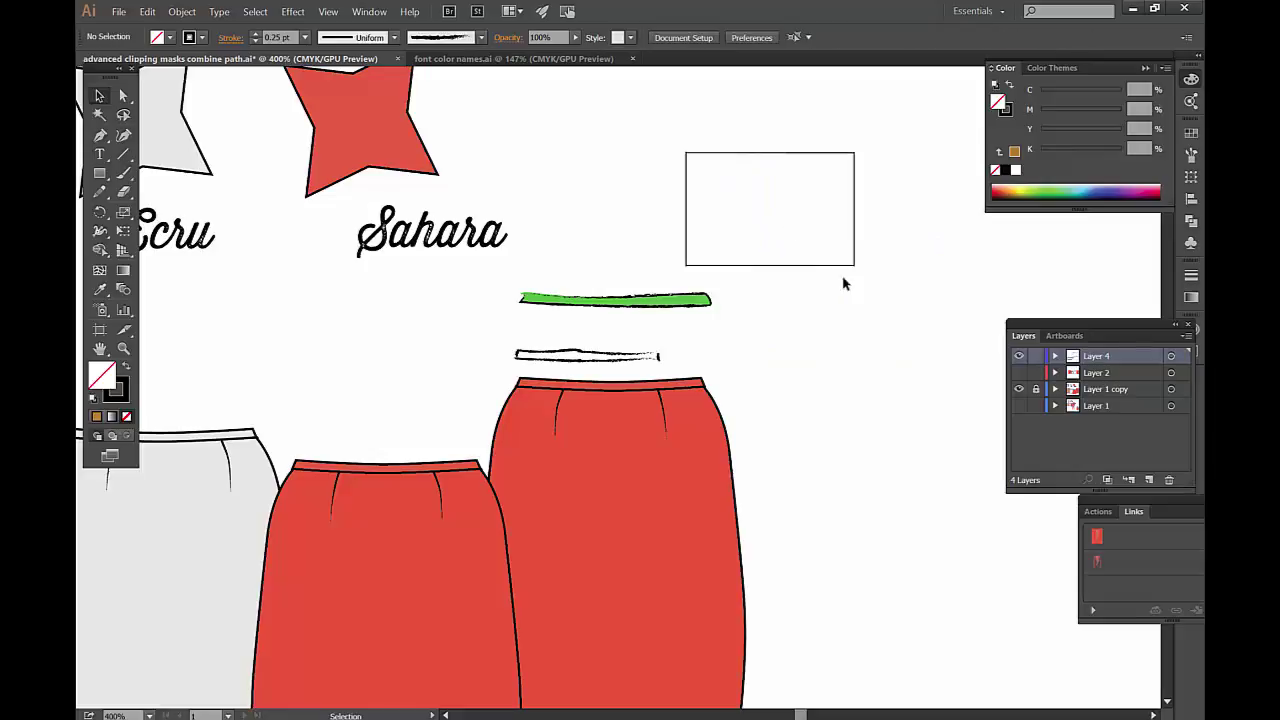
Try moving the left line away from the assembled outline, and undo the move.
key(ctrl+=)
key(ctrl+=)
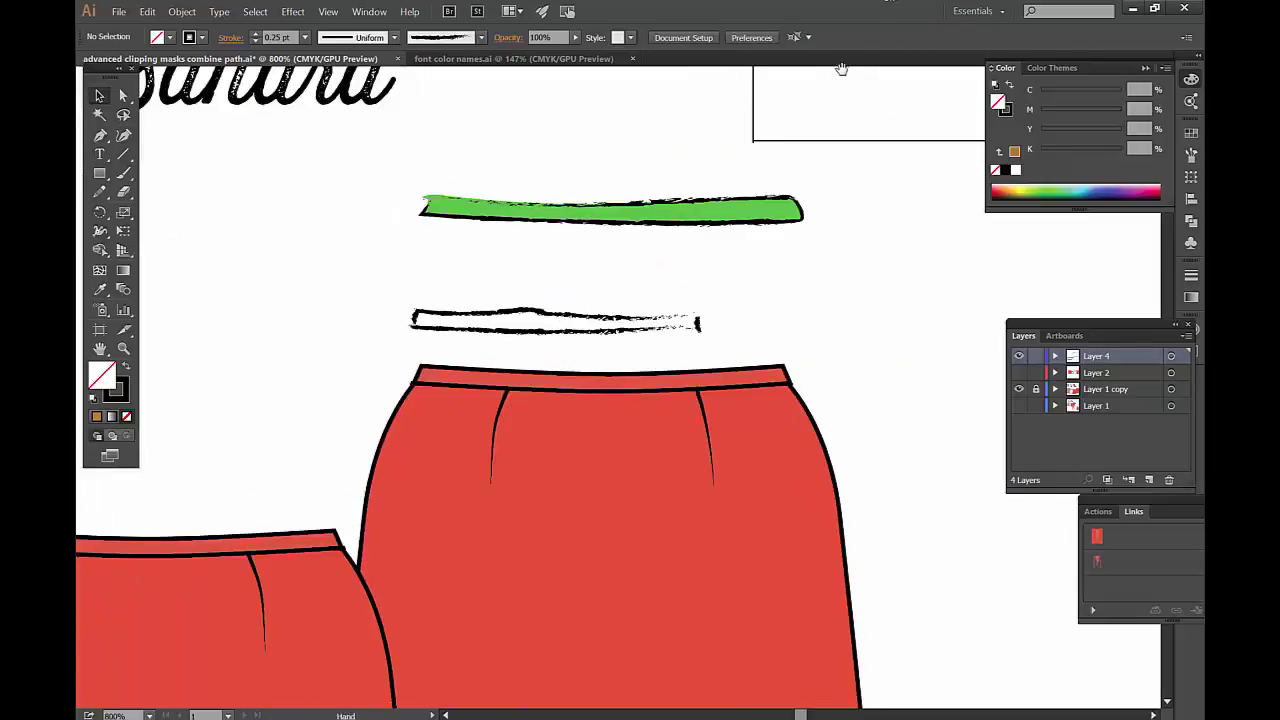
scroll(771, 370, up, 5)
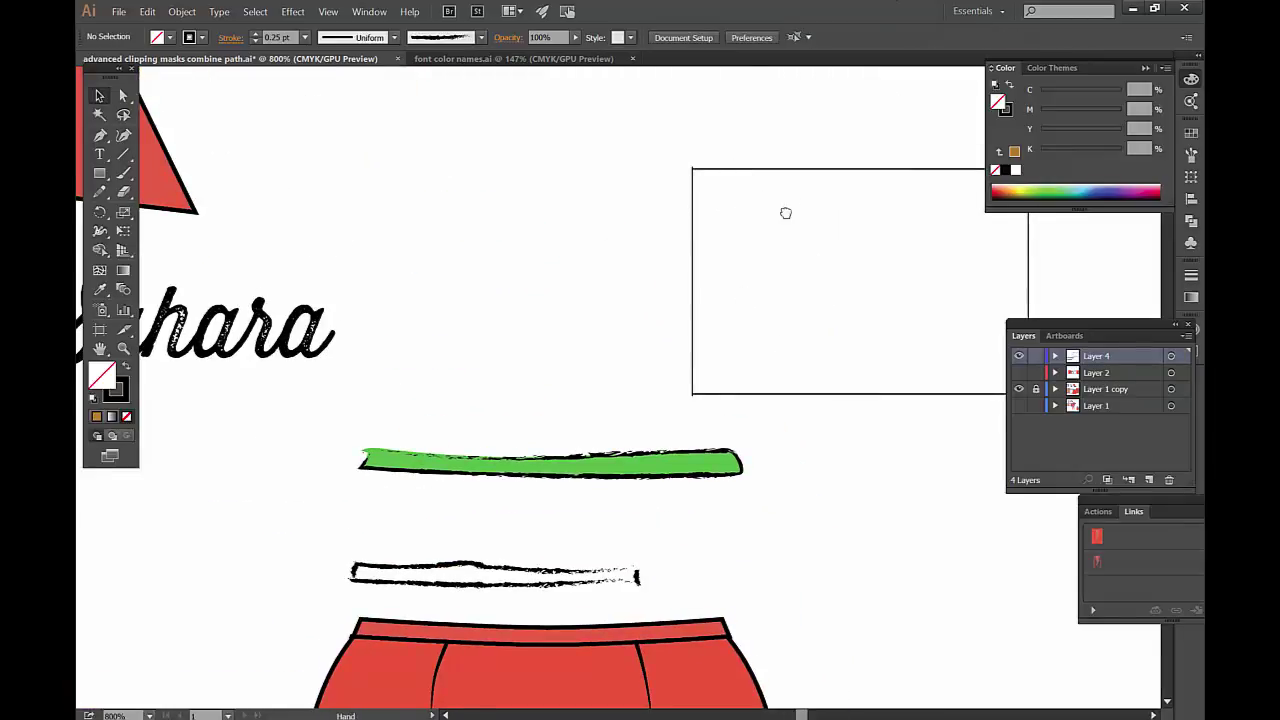
drag(786, 212, 638, 239)
drag(545, 250, 519, 254)
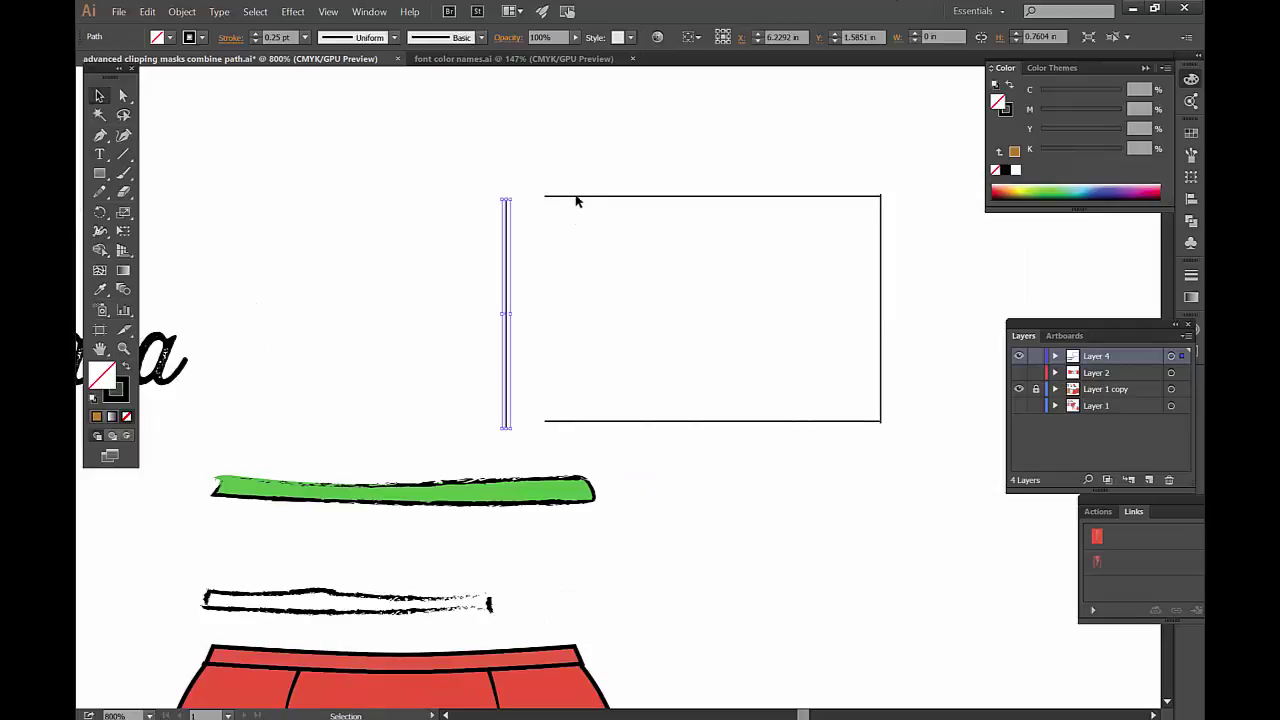
click(588, 196)
key(ctrl+z)
click(541, 148)
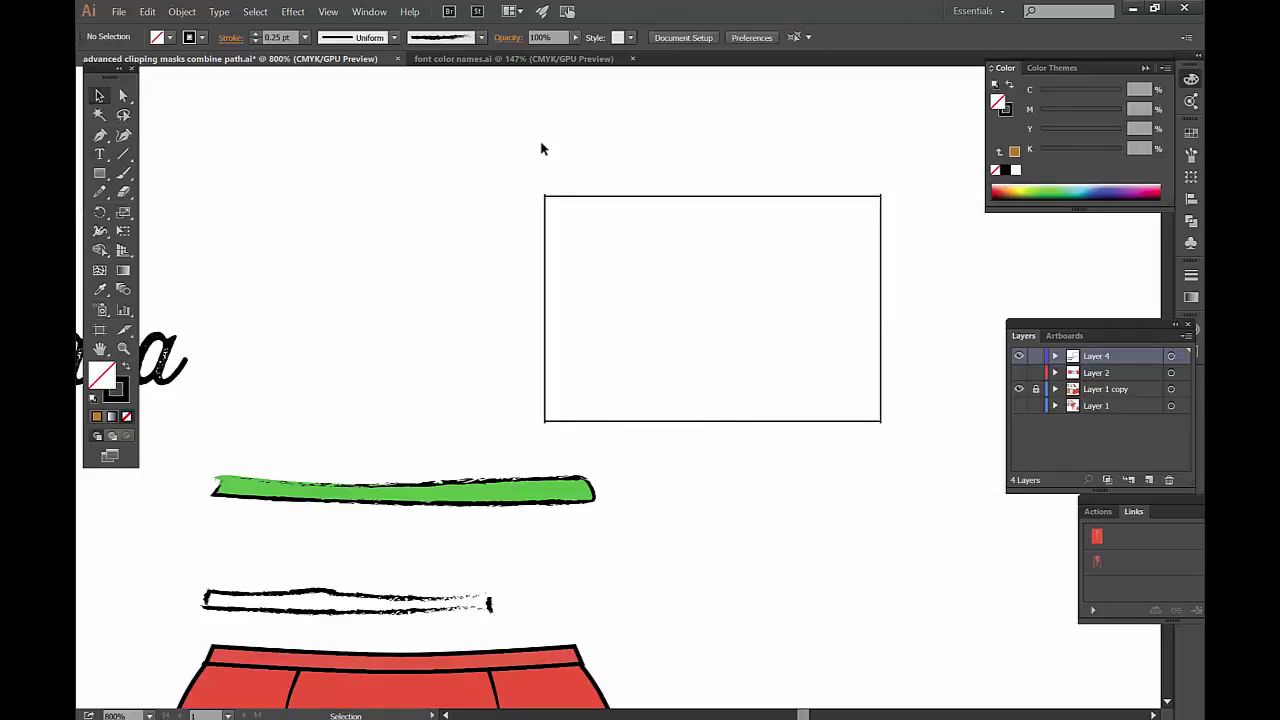